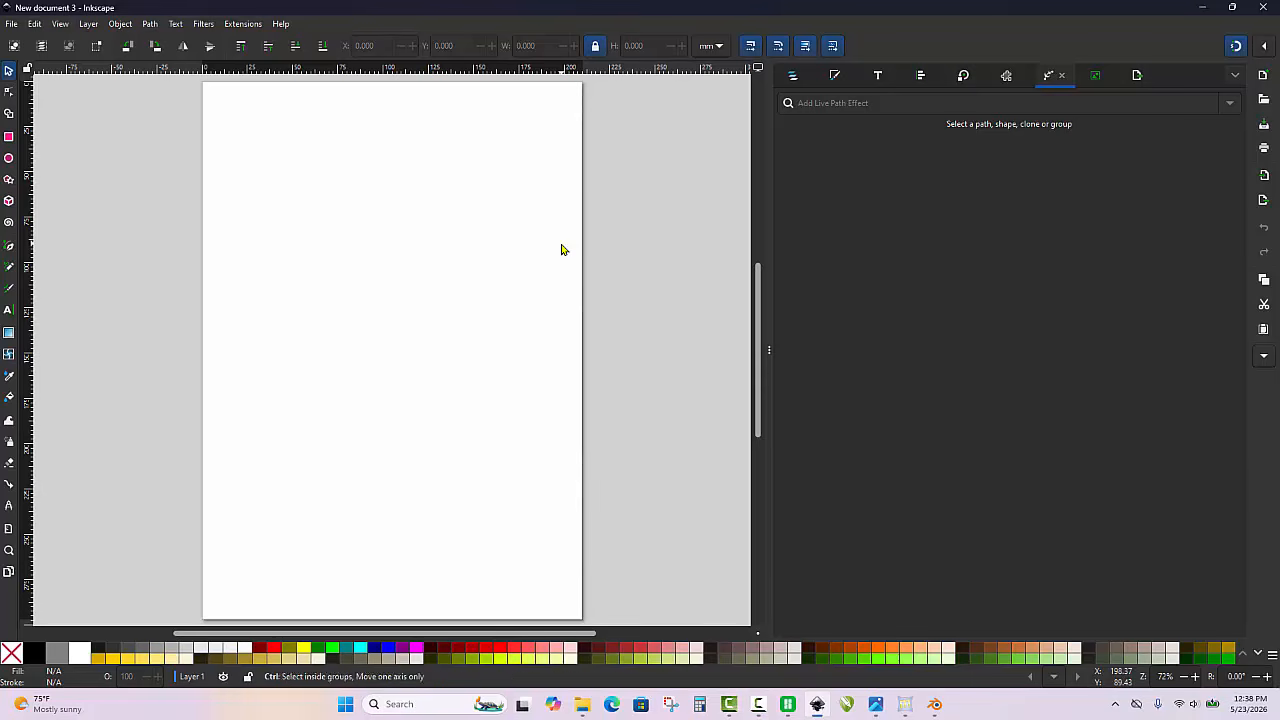
Import the Crew Girls image cf44eaef-3bb6-40d3-8225-ec9b2b1409bc.jpg from the Desktop into the document
key("ctrl+i")
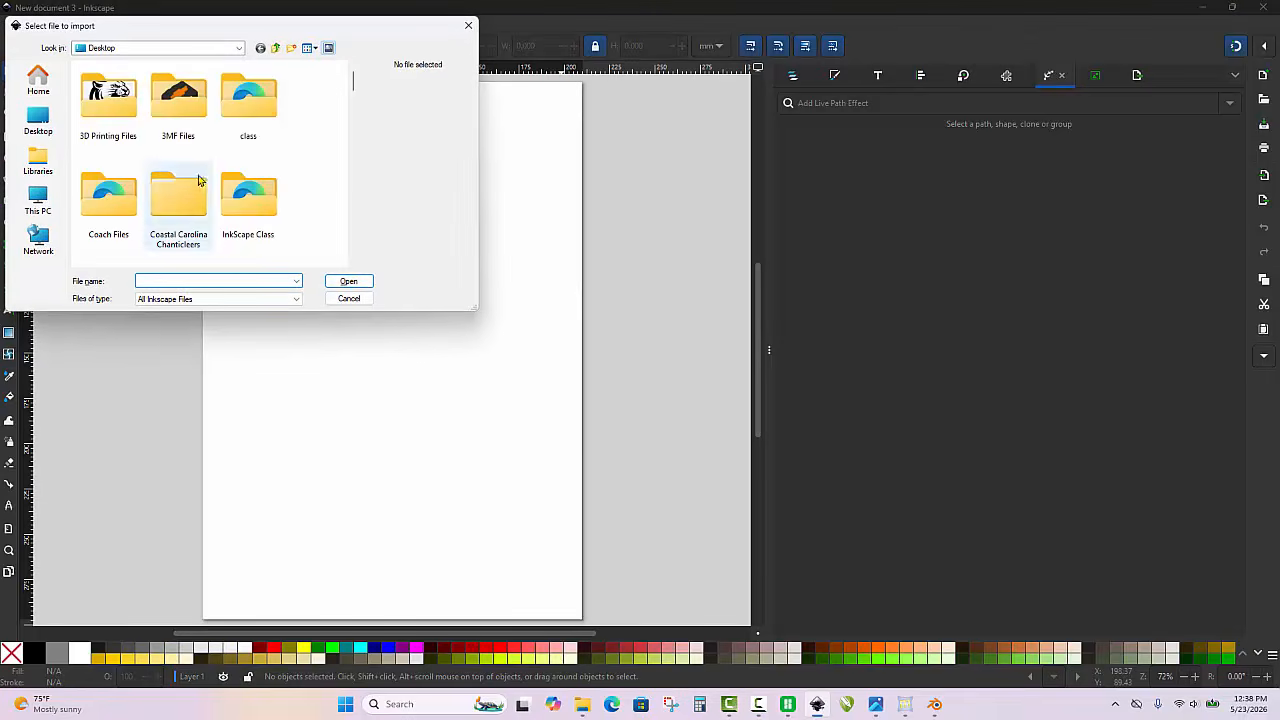
left_click(42, 122)
scroll(247, 174, "down", 10)
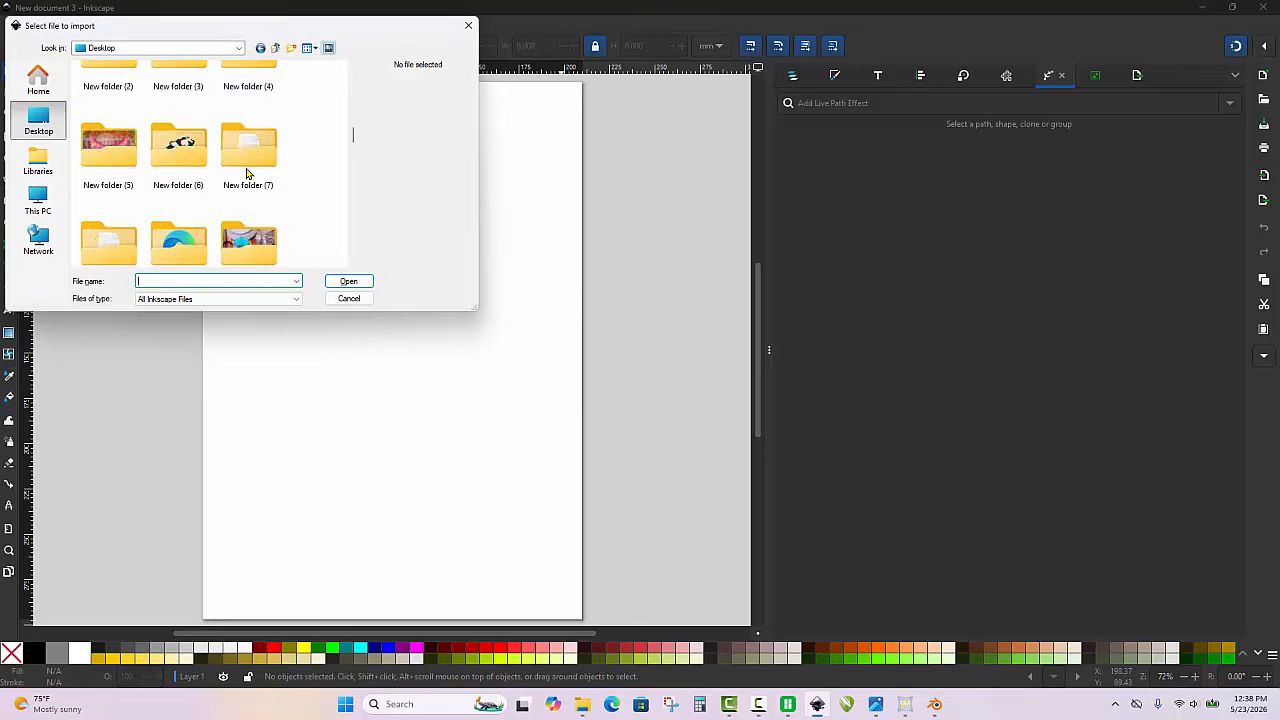
double_click(247, 174)
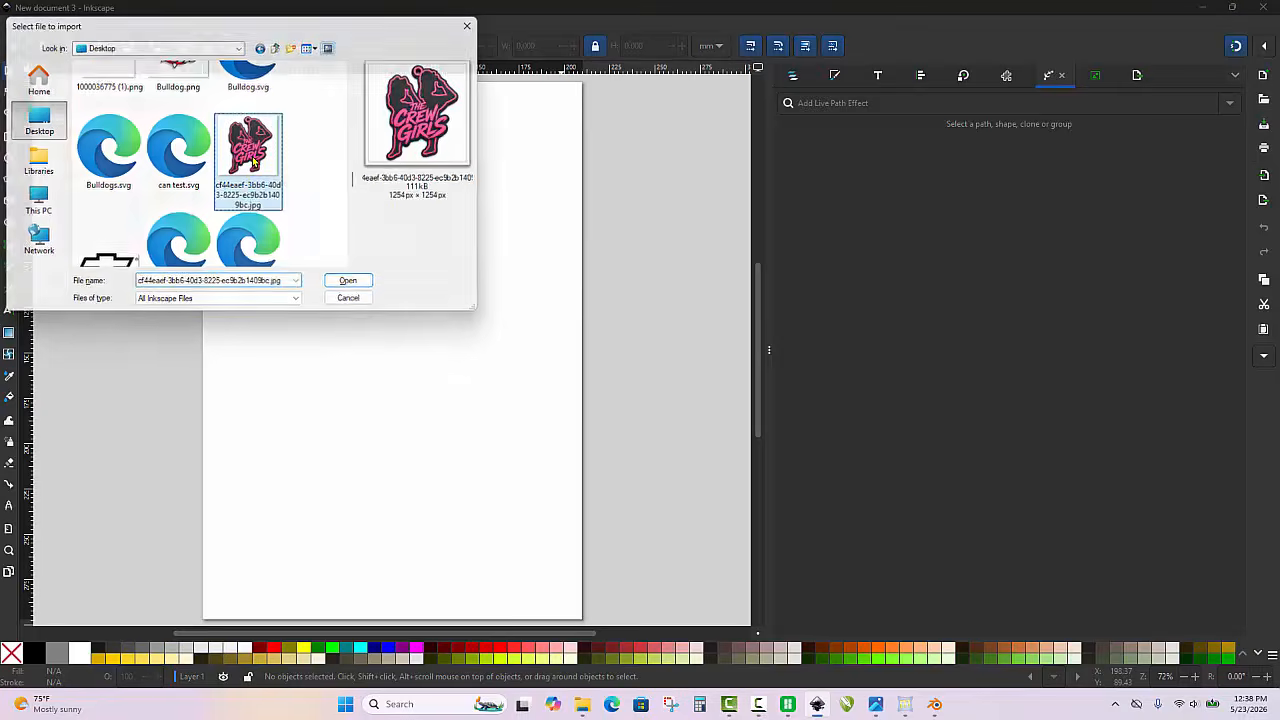
left_click(324, 304)
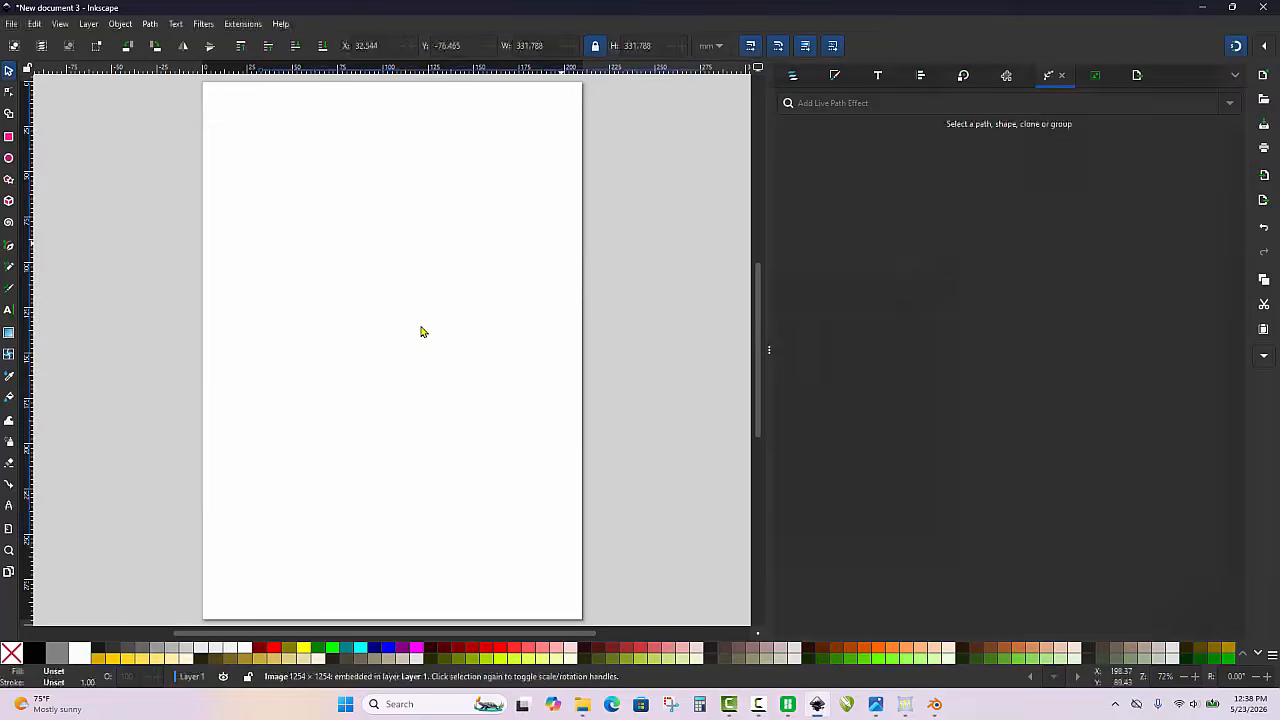
Move the imported image completely off the page, into the empty canvas just beyond the page's right edge
scroll(448, 445, "down", 2, "ctrl")
scroll(448, 445, "up", 1, "ctrl")
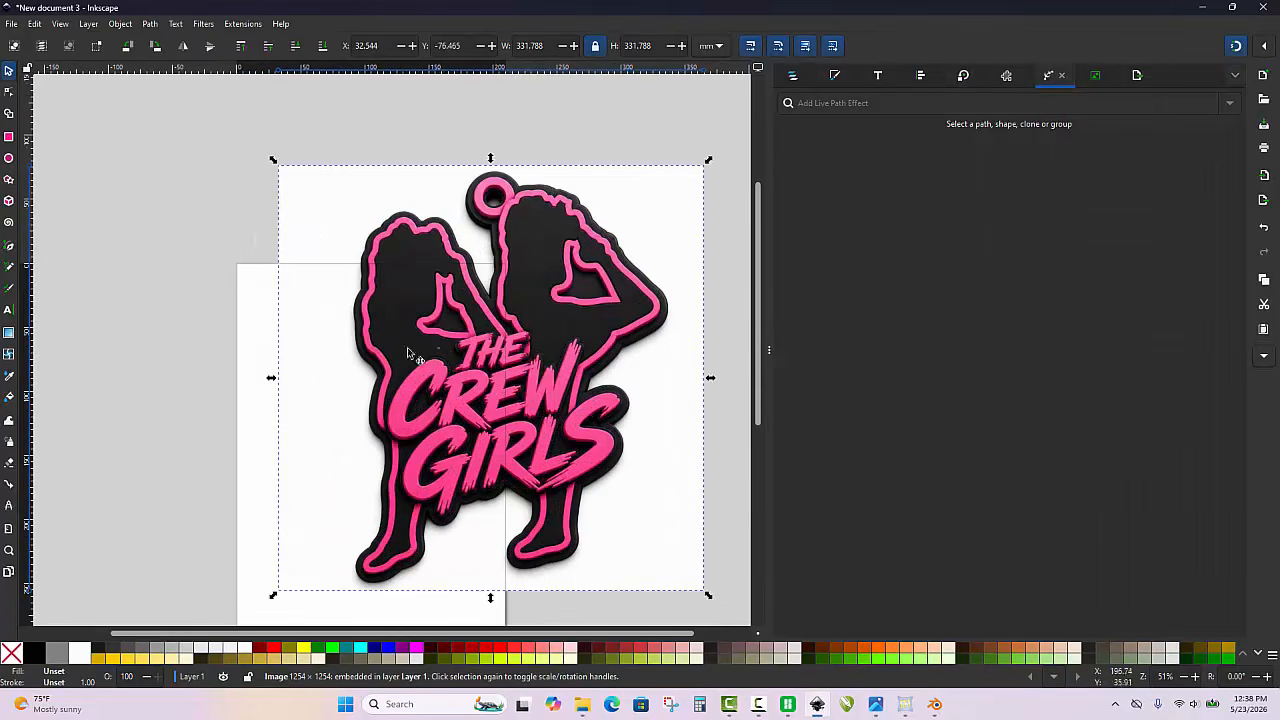
scroll(300, 407, "down", 1, "ctrl")
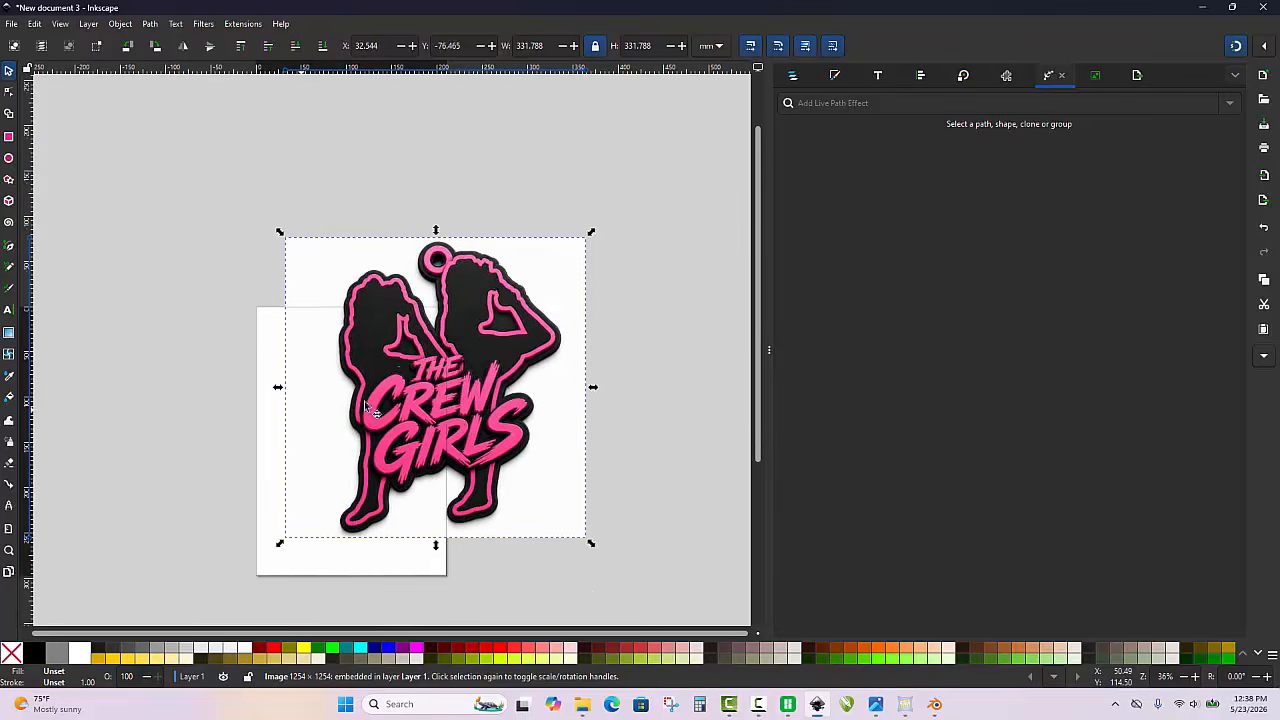
left_click_drag(480, 410, 650, 353)
scroll(451, 343, "down", 1, "ctrl")
scroll(629, 329, "up", 2, "ctrl")
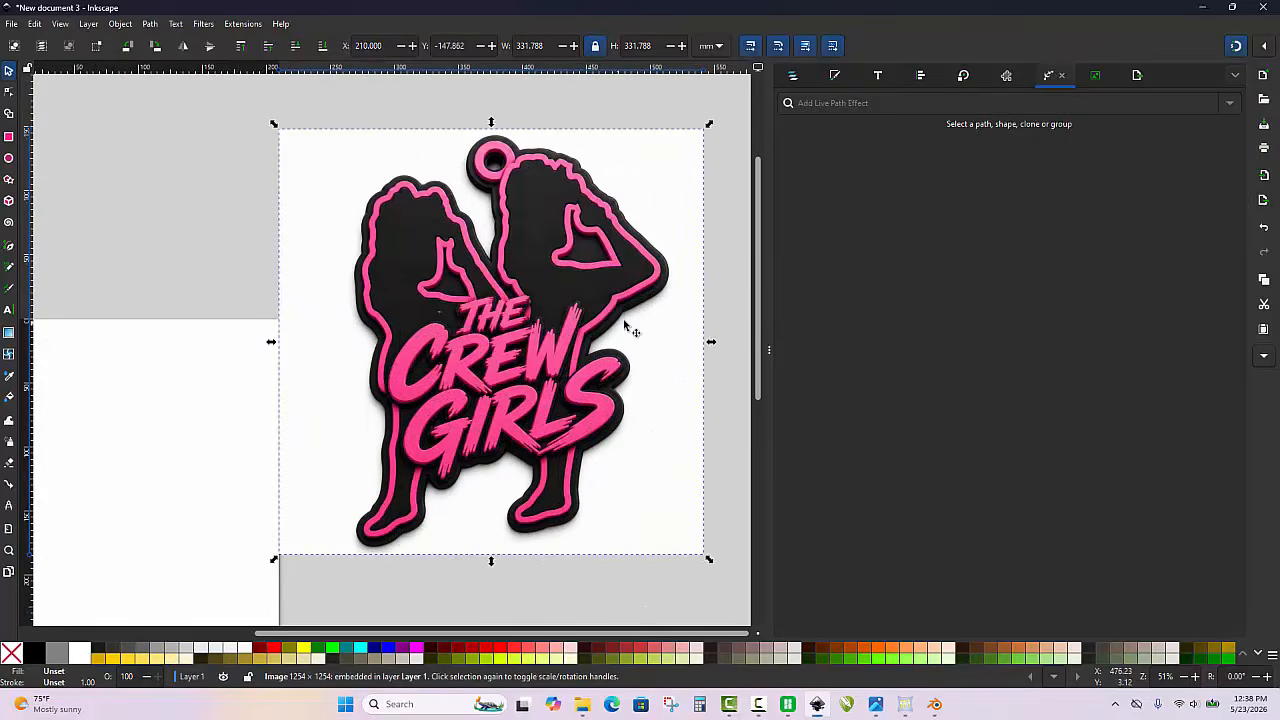
scroll(440, 340, "down", 1, "ctrl")
scroll(613, 315, "up", 1, "ctrl")
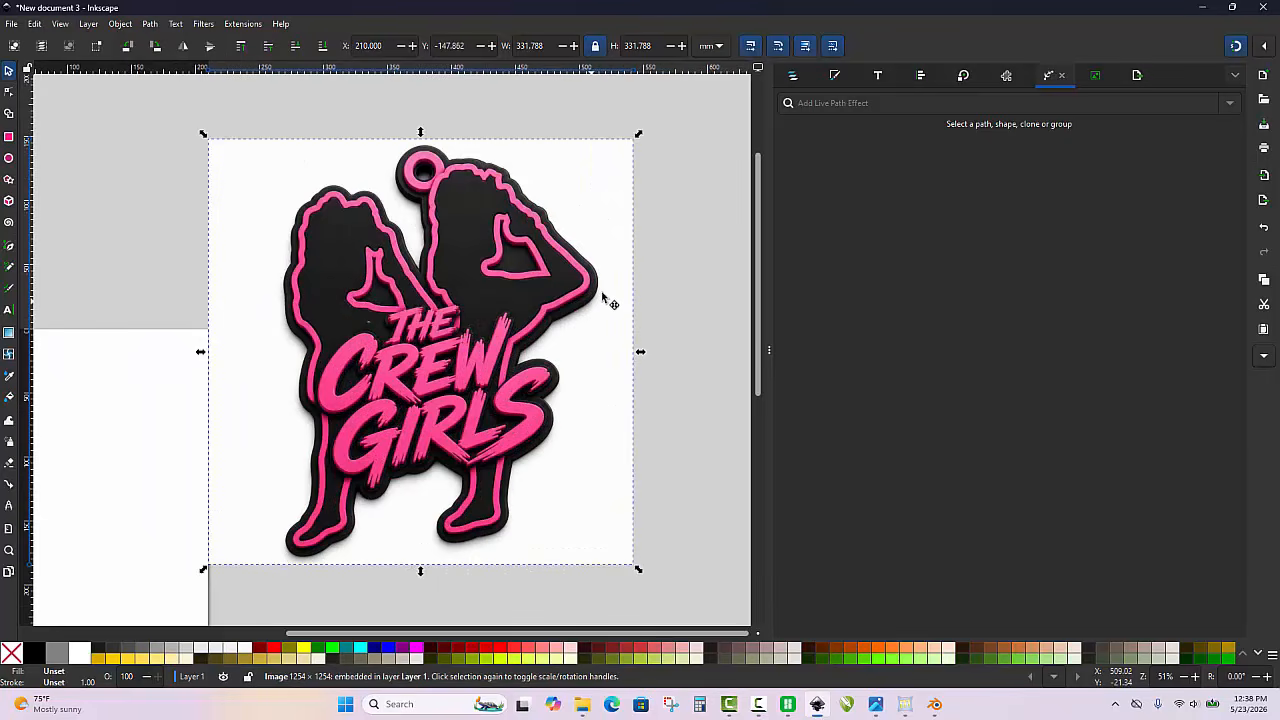
left_click_drag(609, 294, 631, 287)
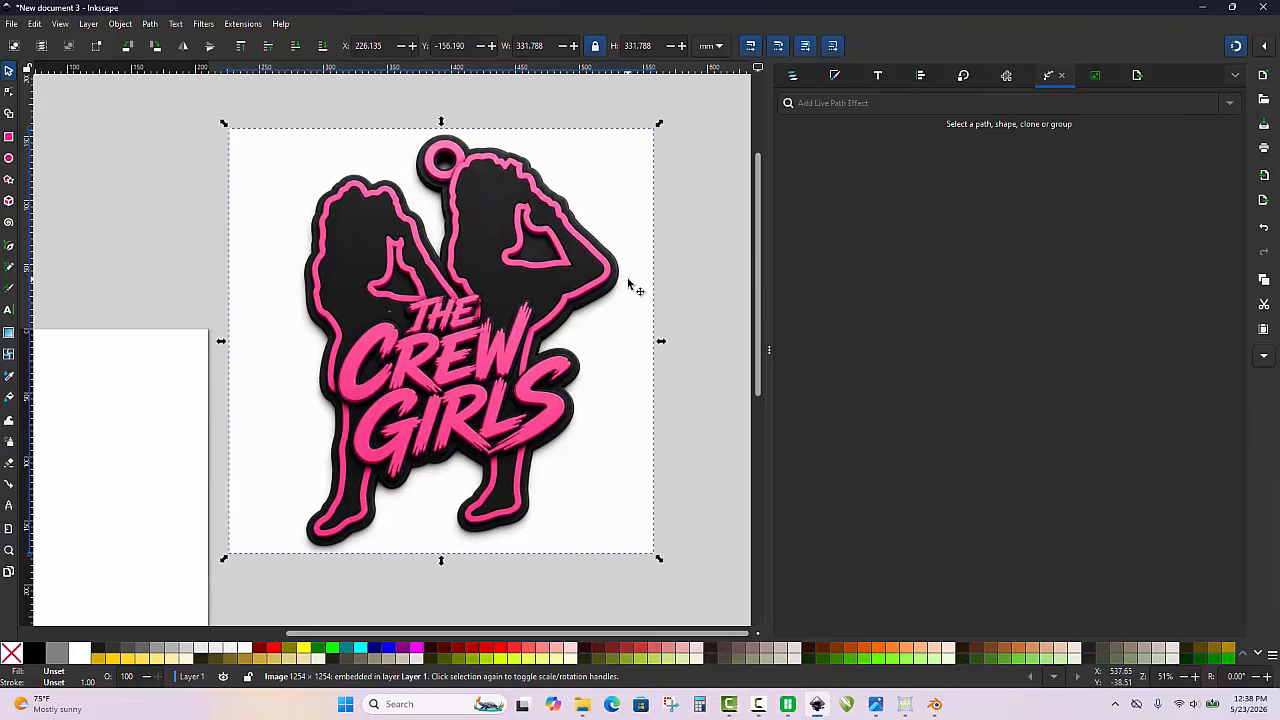
left_click(719, 267)
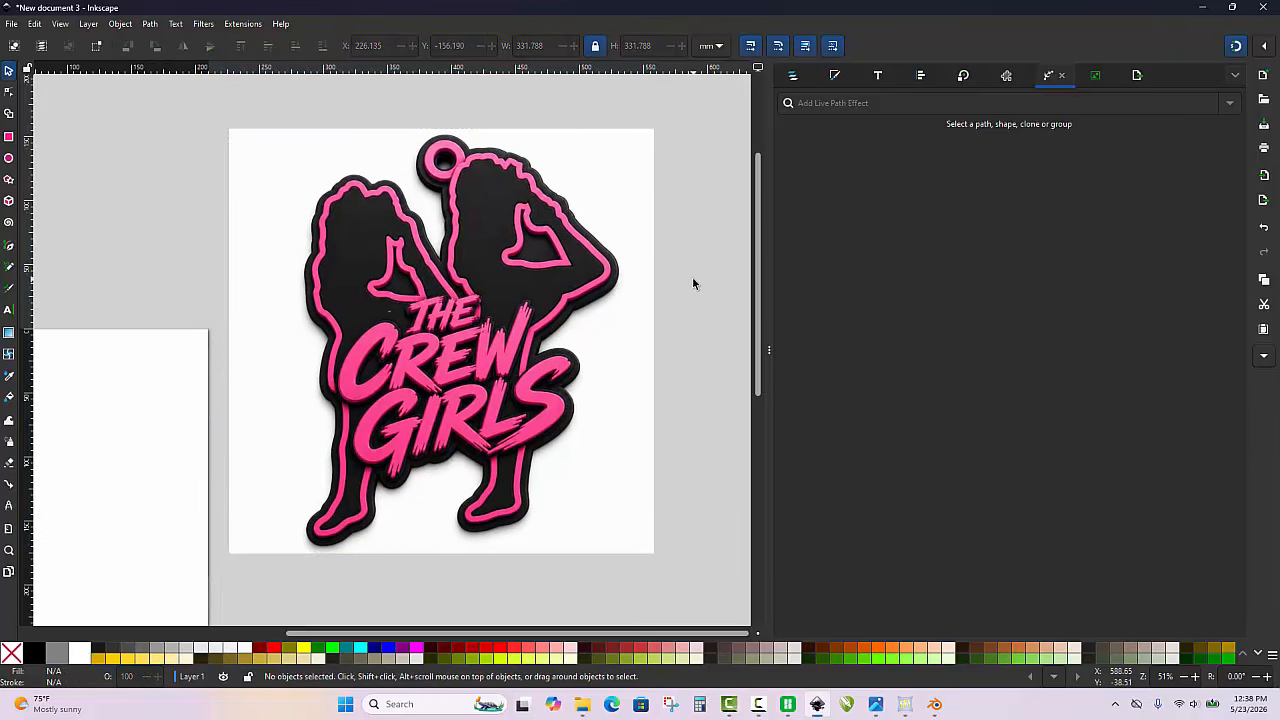
left_click(583, 310)
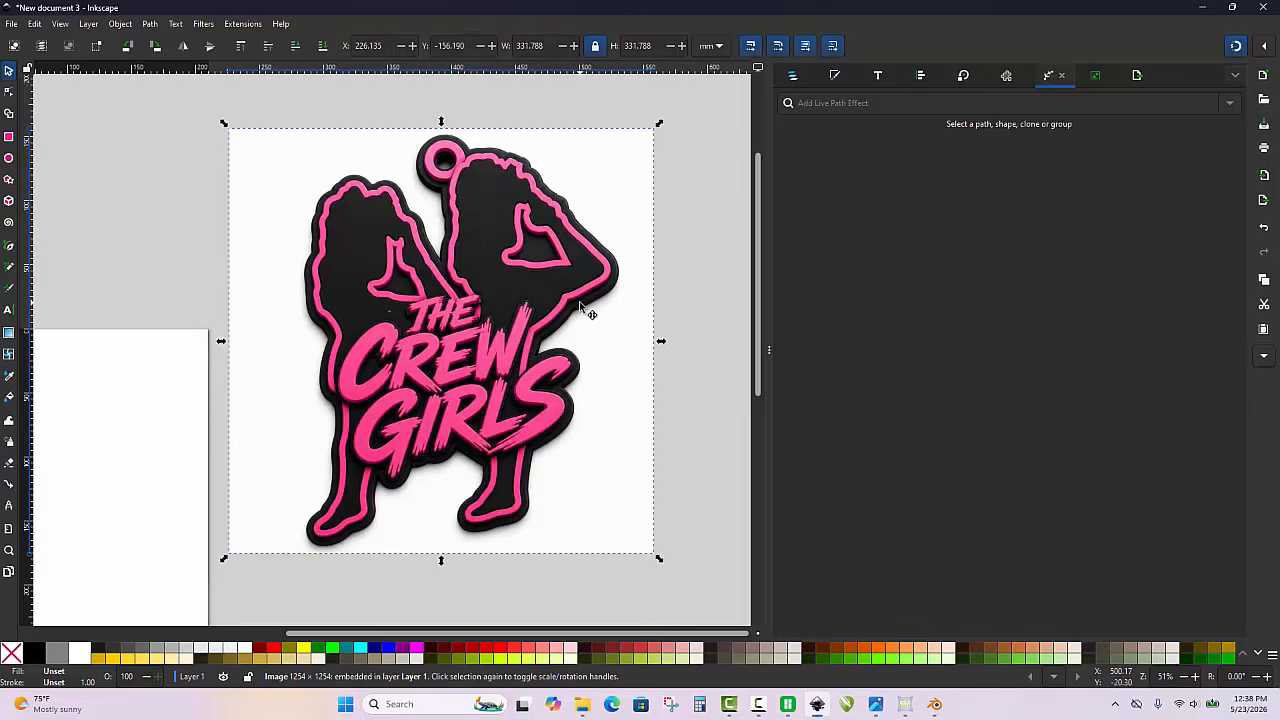
left_click_drag(581, 302, 585, 305)
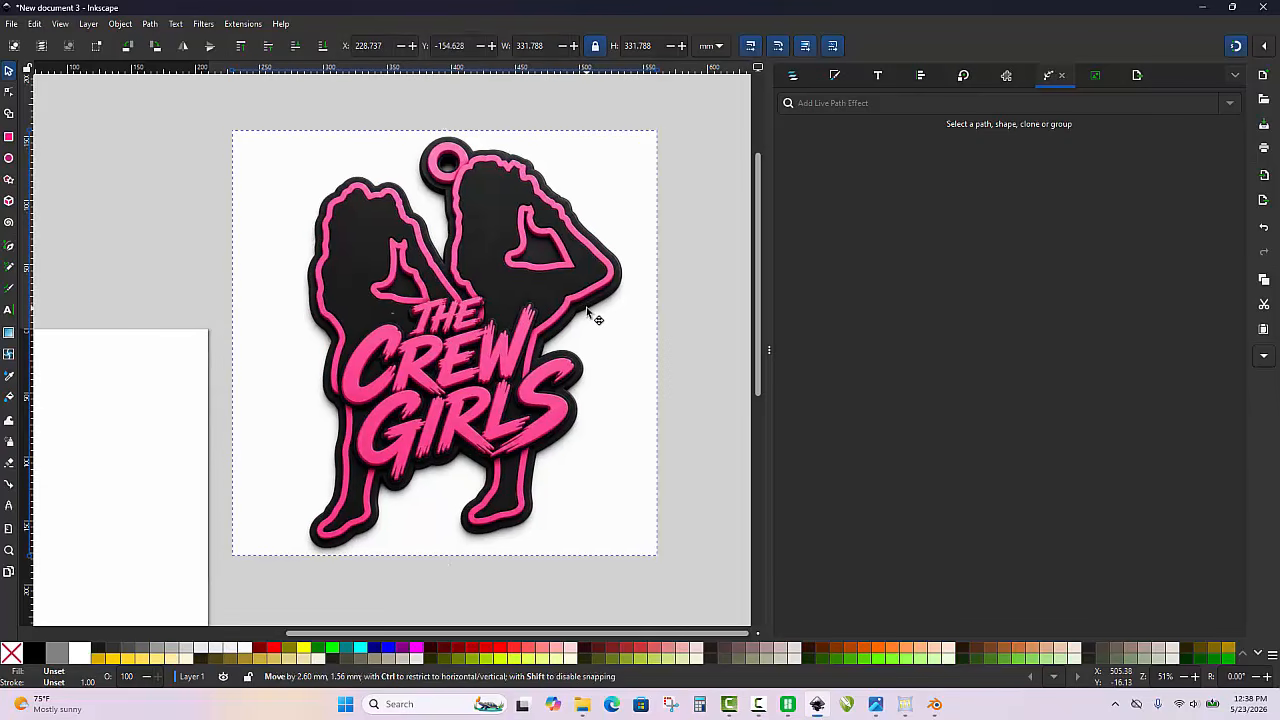
Trace the image as a single-scan bitmap with brightness cutoff and place the traced path to the right of the original
right_click(547, 387)
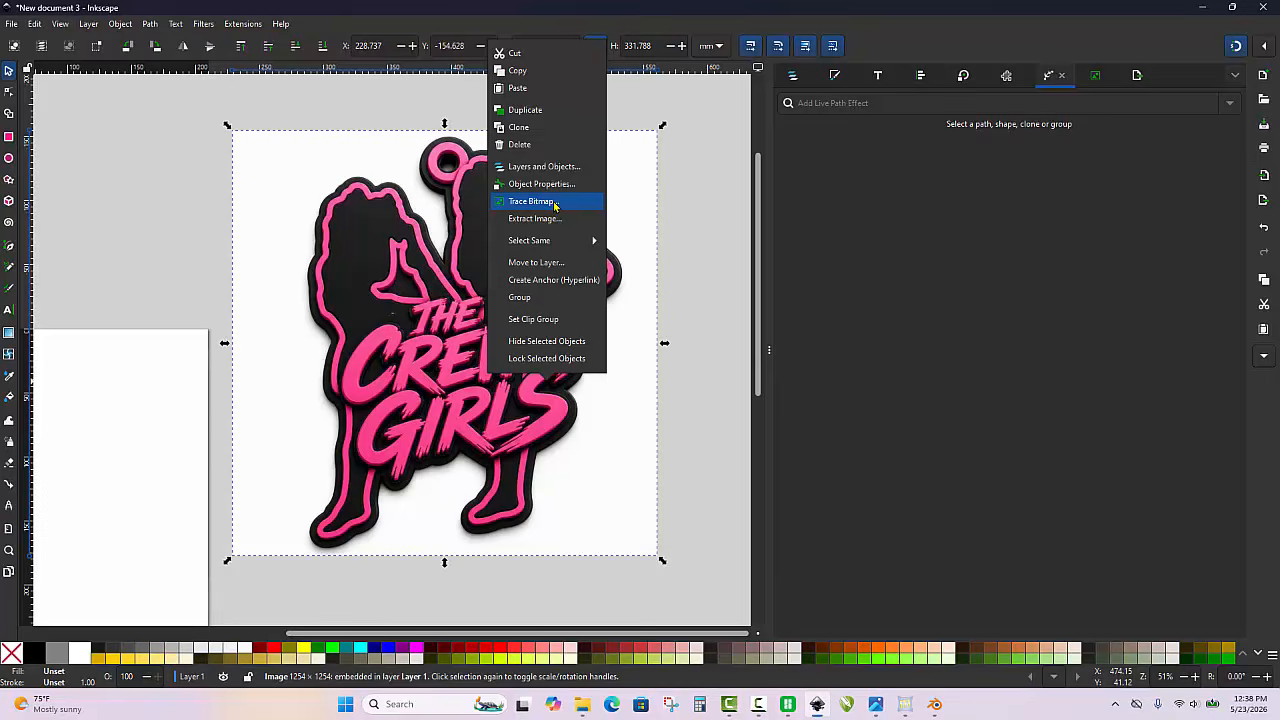
left_click(533, 201)
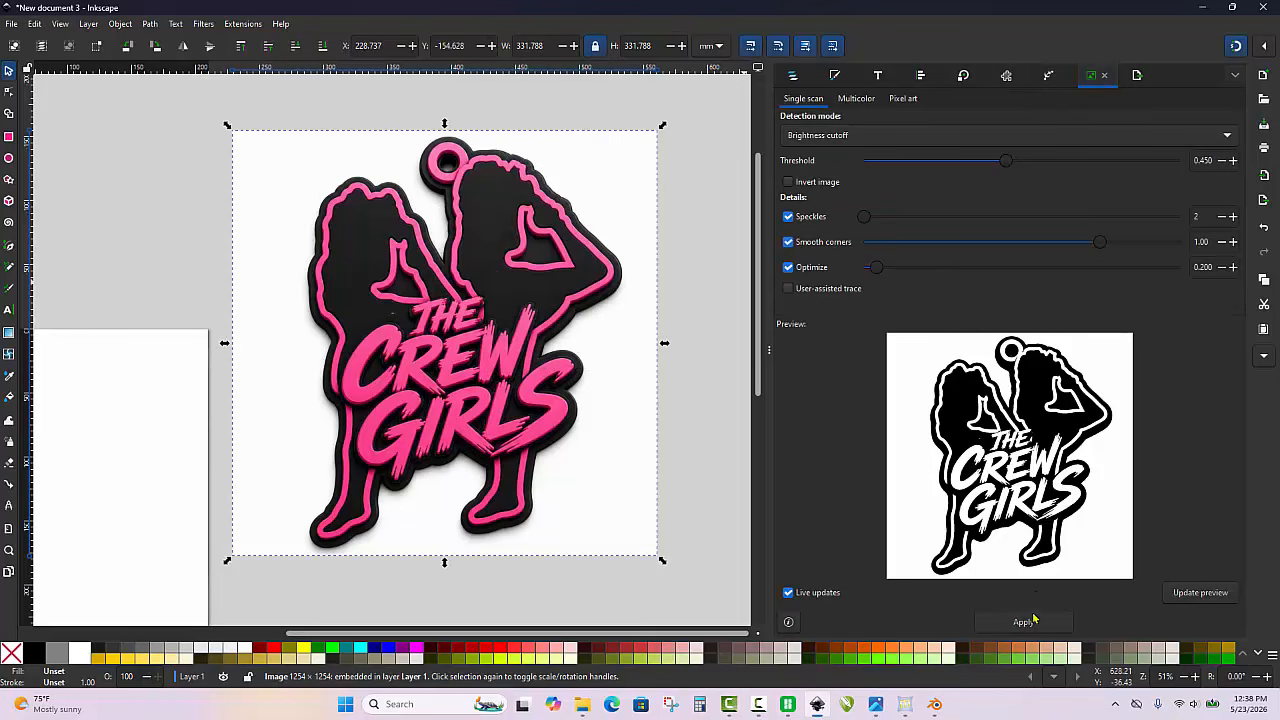
left_click(1034, 621)
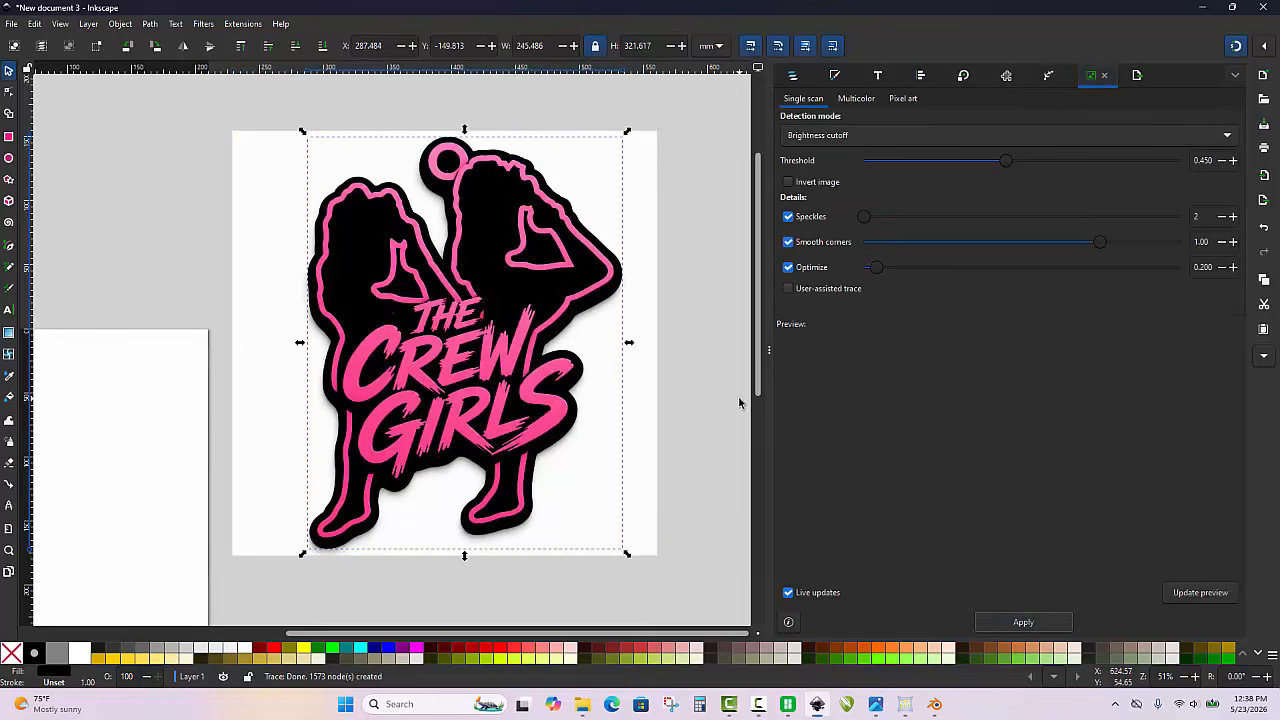
scroll(478, 313, "down", 3)
left_click_drag(491, 351, 651, 351)
left_click(706, 362)
scroll(702, 323, "up", 2)
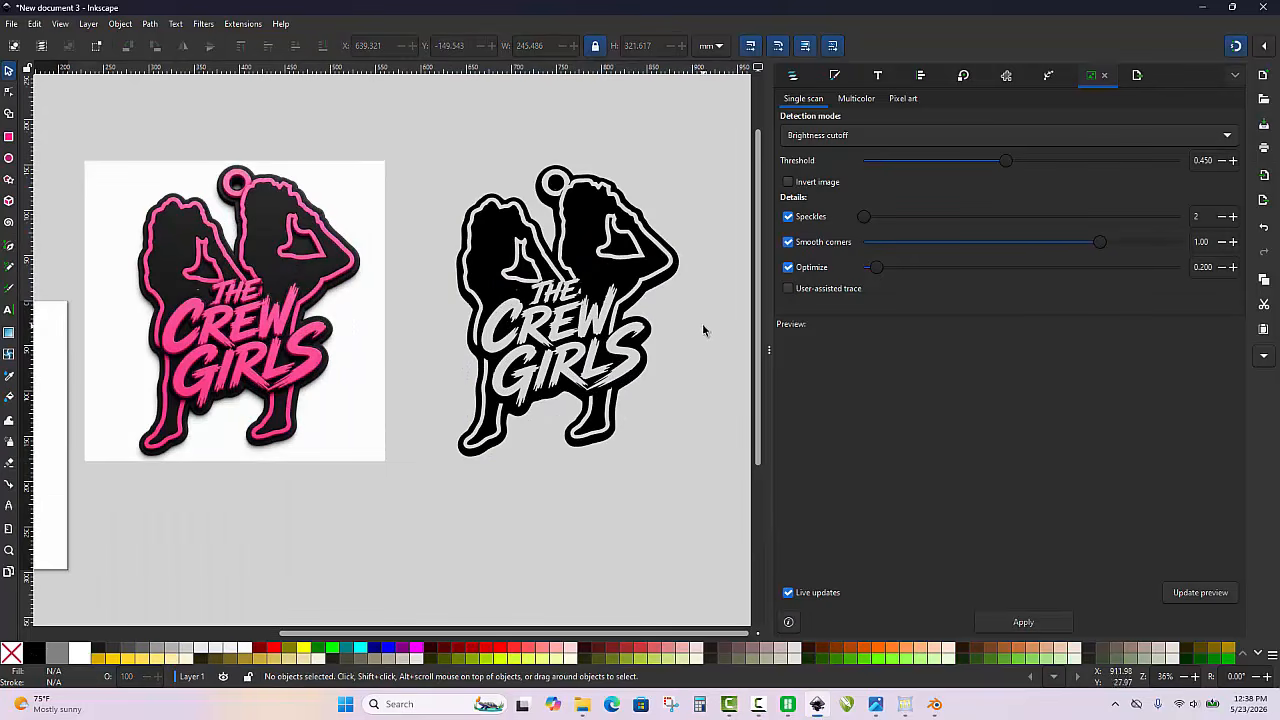
Break the traced path apart into separate objects and deselect them
left_click(675, 257)
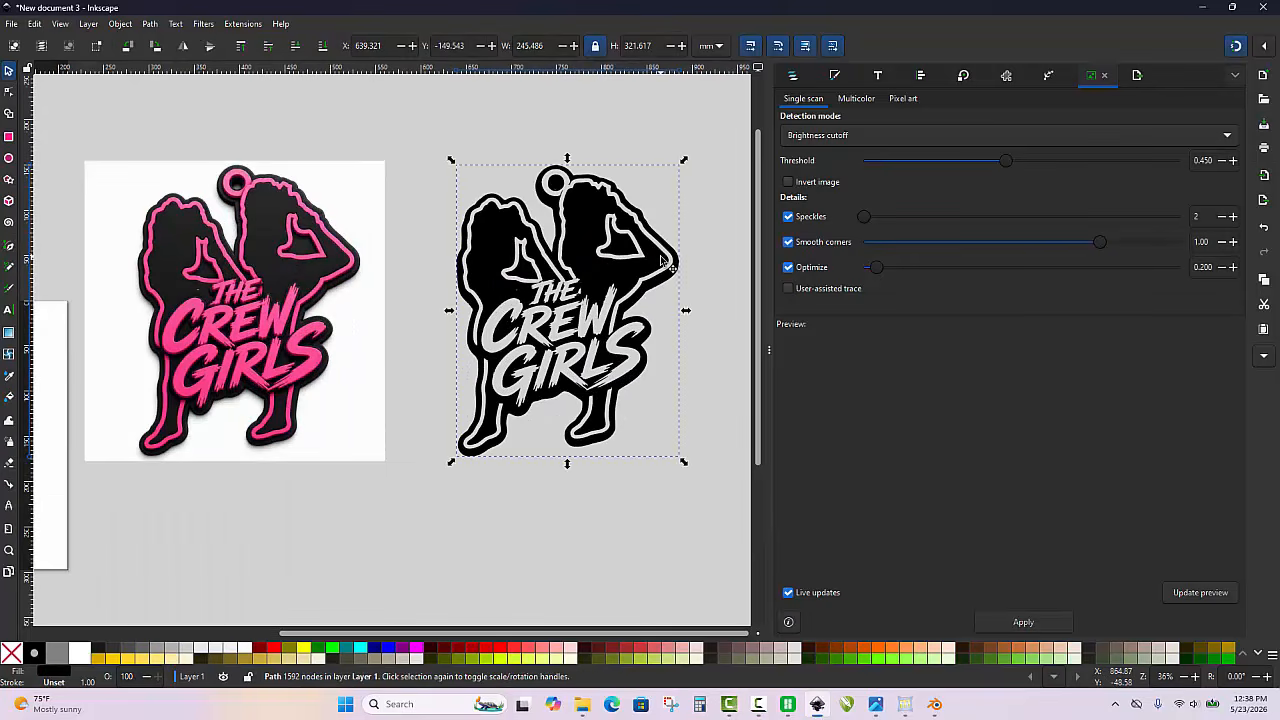
left_click(150, 24)
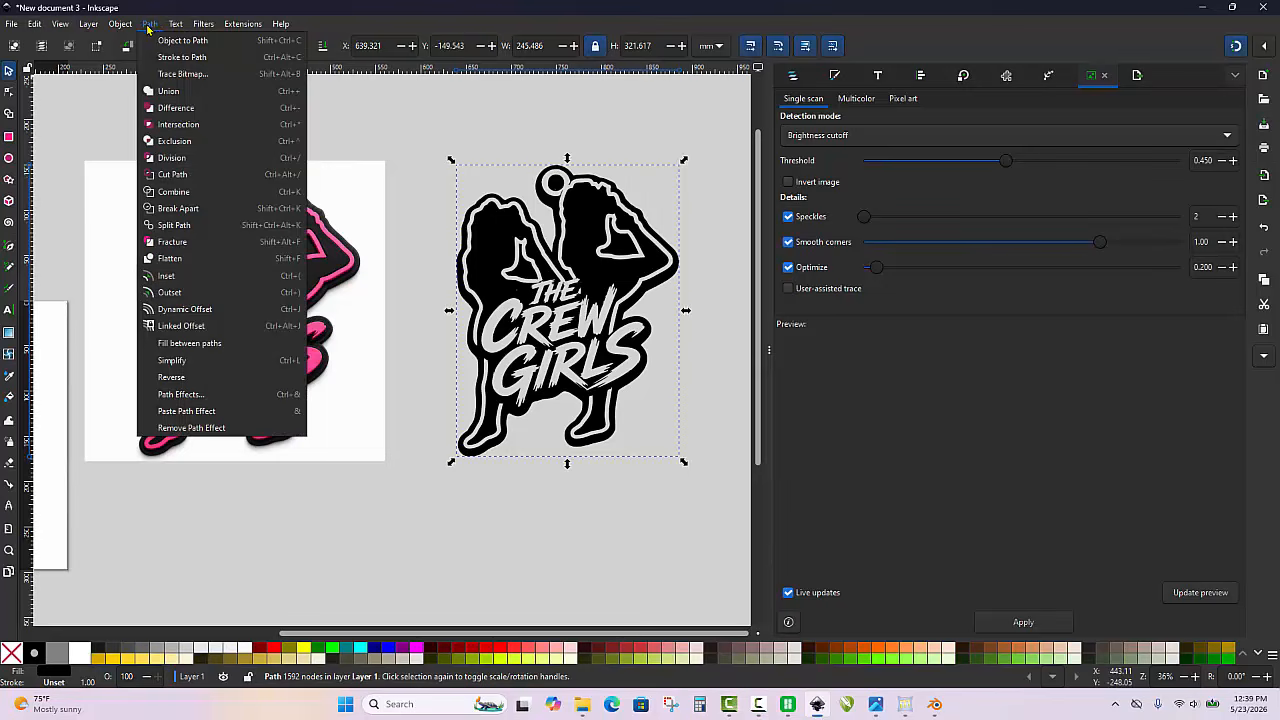
left_click(217, 208)
left_click(462, 126)
Delete the large outer silhouette from the broken-apart trace, keeping the inner outlines and lettering
scroll(603, 183, "up", 3)
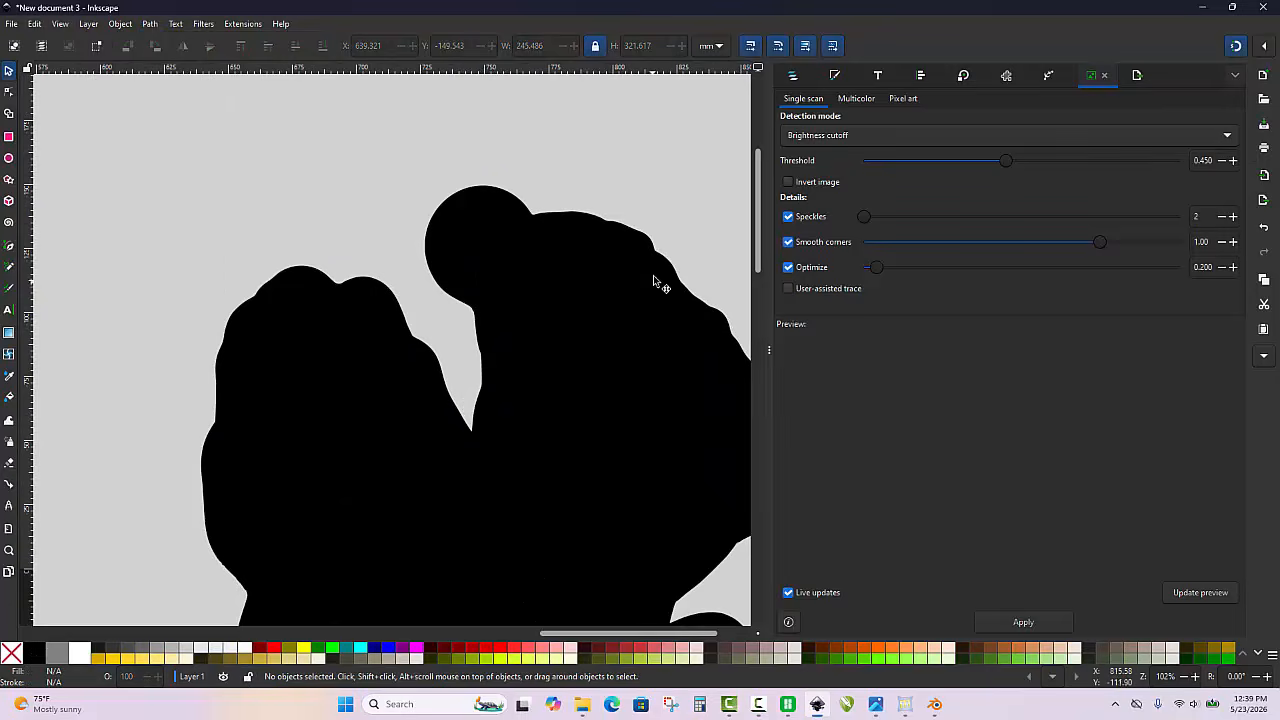
left_click(652, 244)
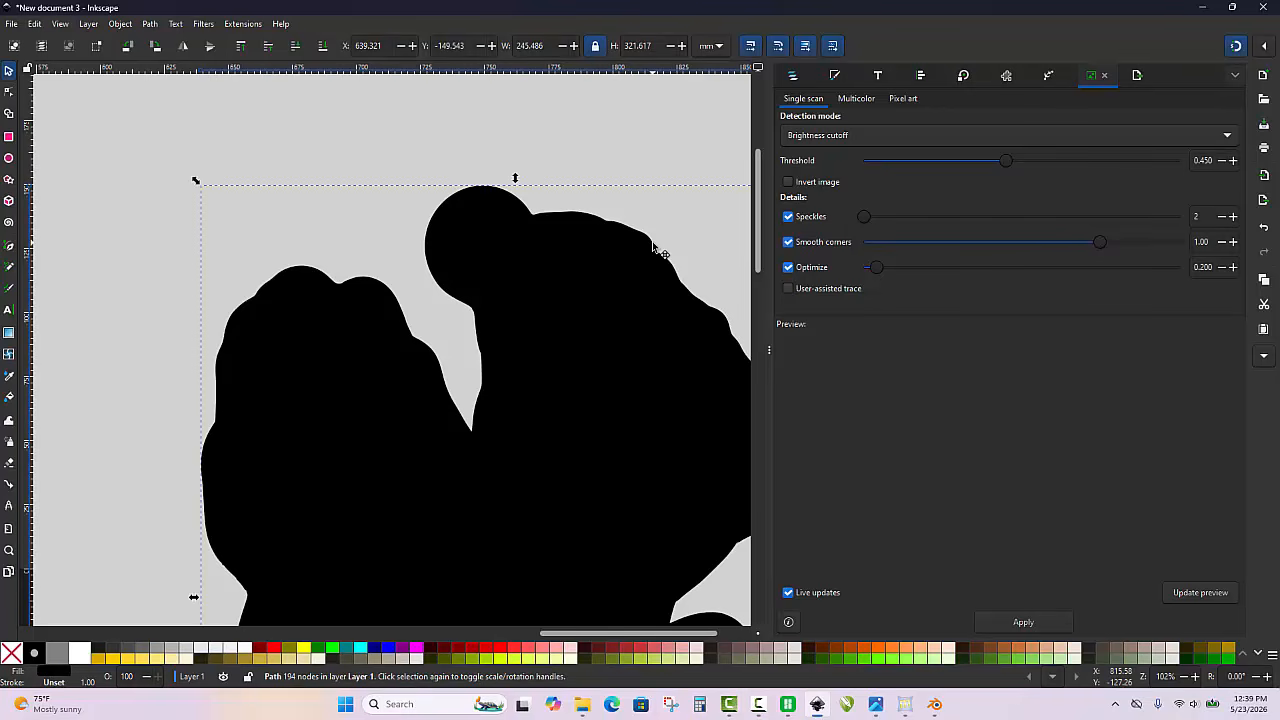
key("Delete")
scroll(418, 150, "down", 2)
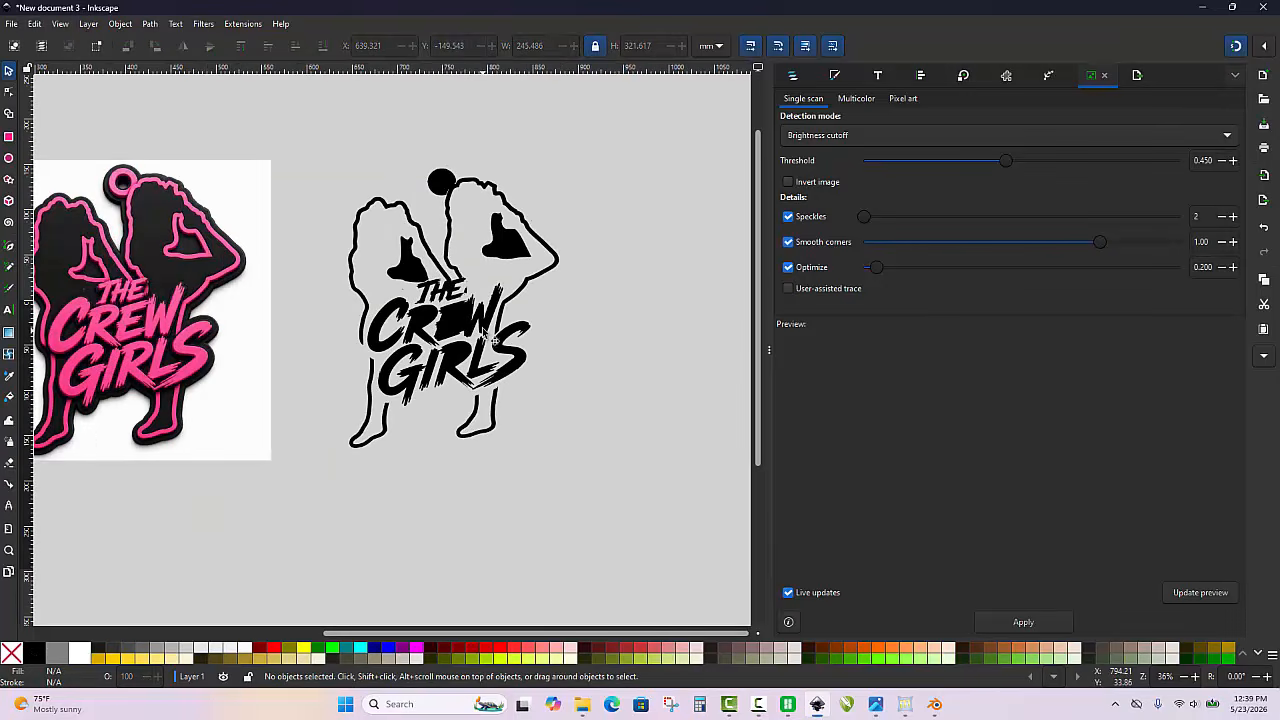
Select all remaining pieces of the trace and combine them into one path
scroll(386, 172, "up", 1)
scroll(432, 170, "down", 2)
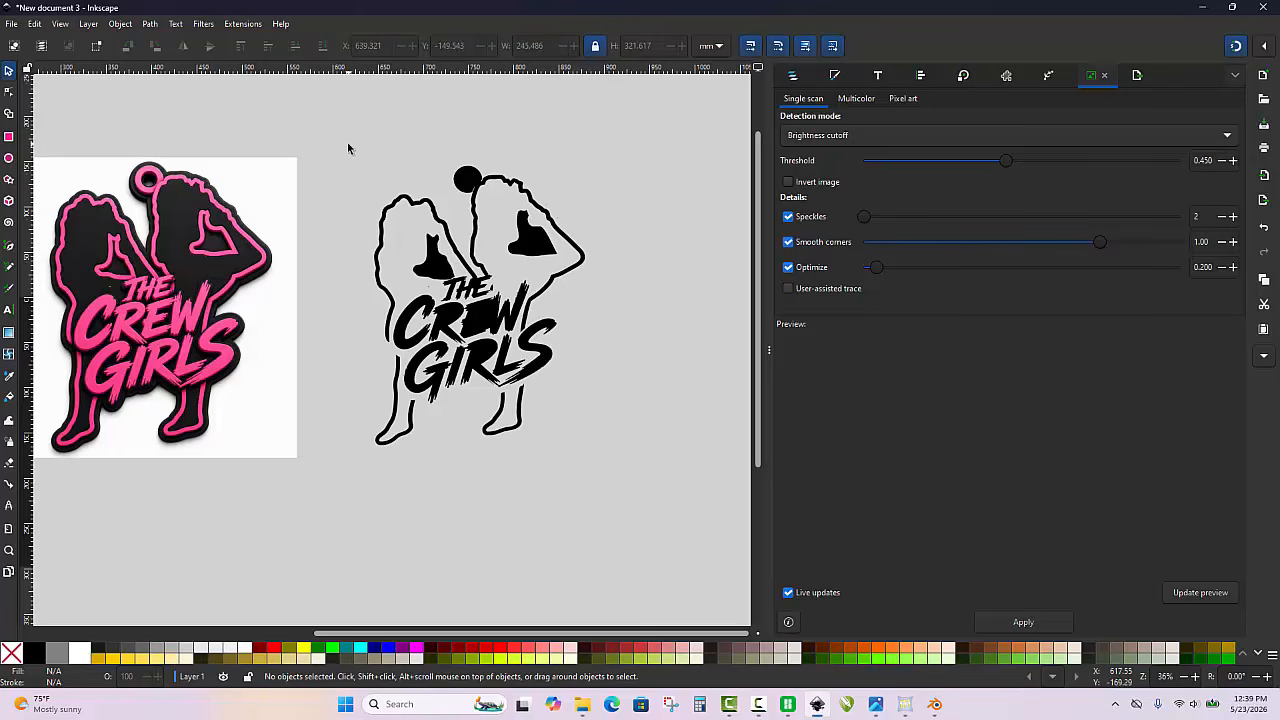
left_click_drag(347, 142, 609, 486)
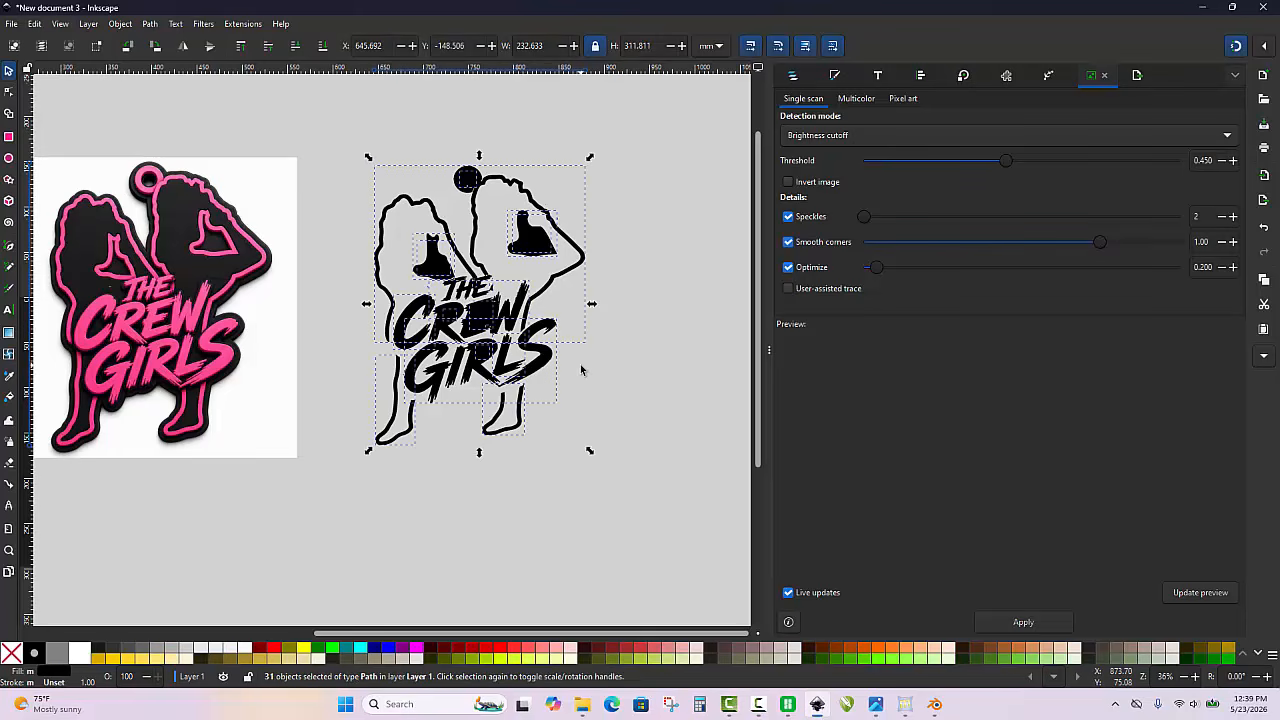
key("ctrl+k")
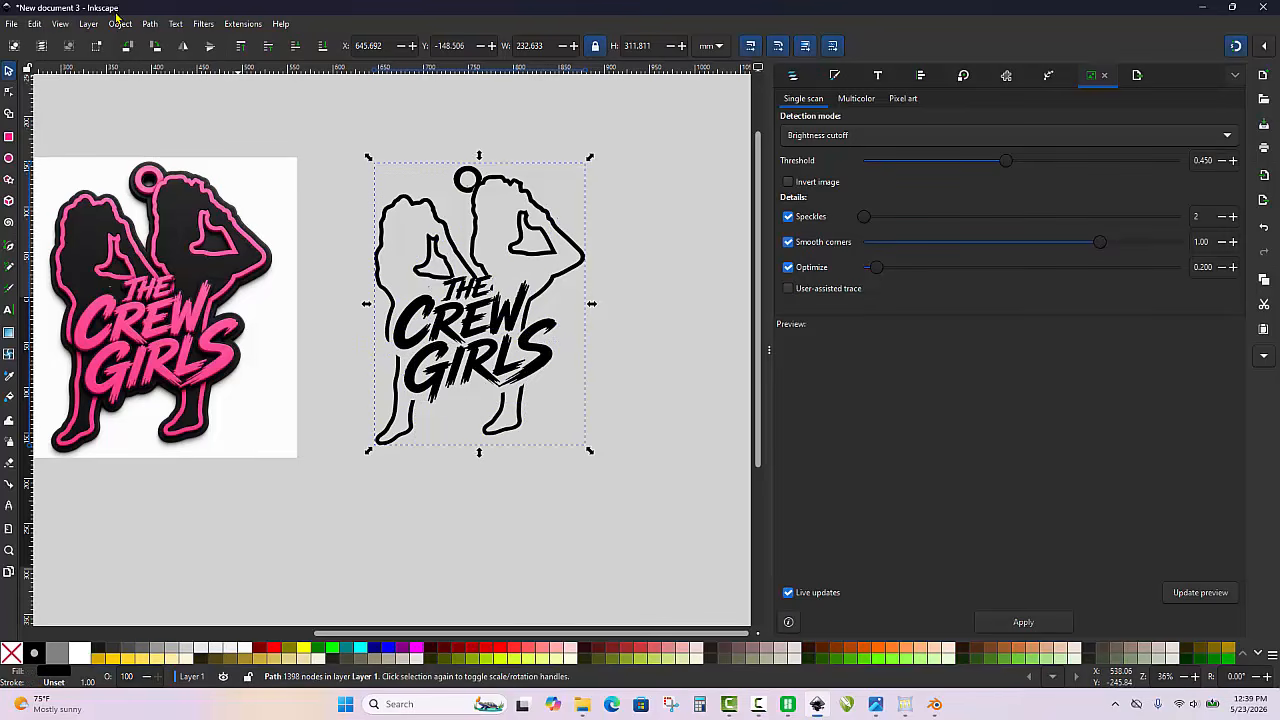
left_click(147, 23)
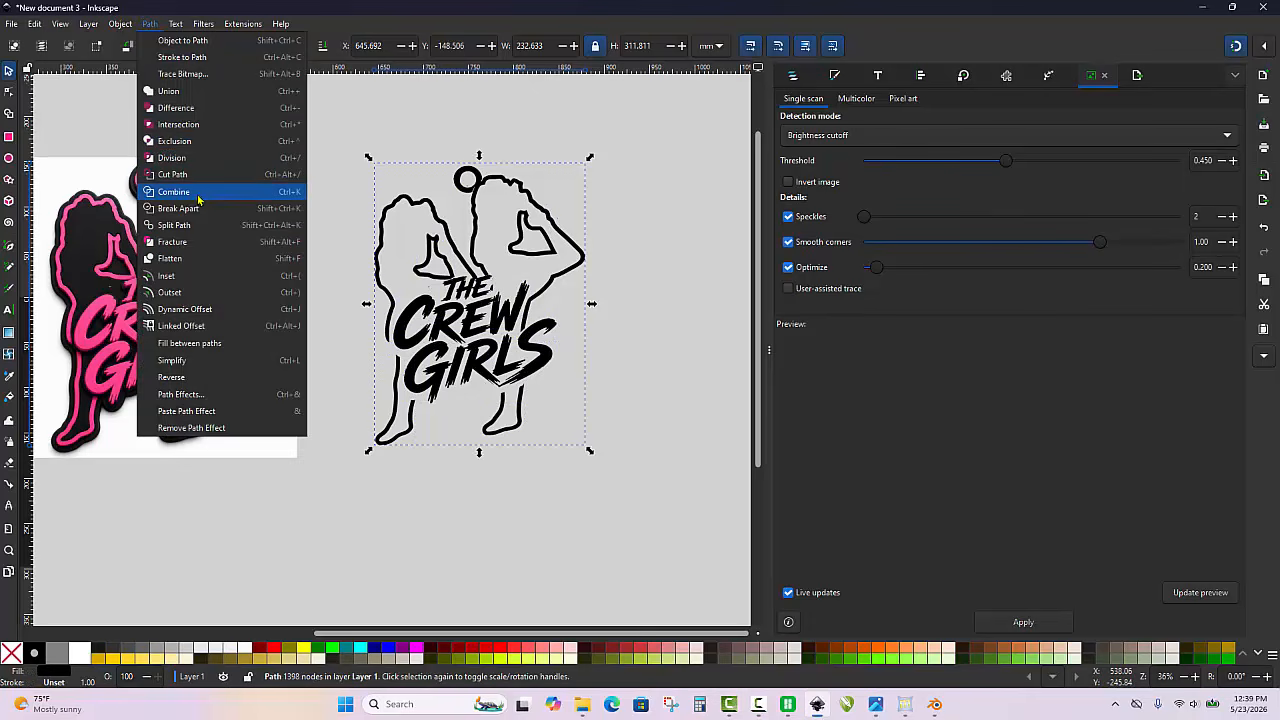
left_click(347, 105)
Start a straight-segment Pen path below the keyring loop and run it up the narrow gap beside the right figure's outline
scroll(406, 106, "up", 5)
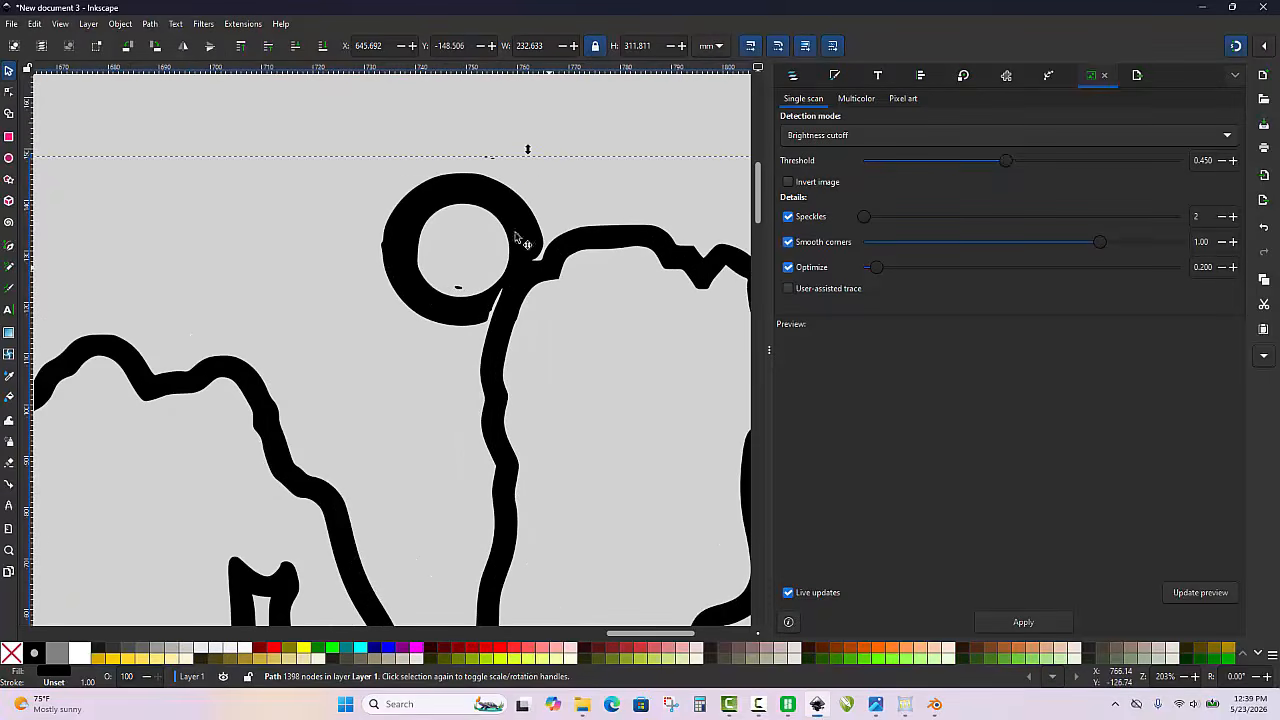
scroll(432, 288, "up", 1)
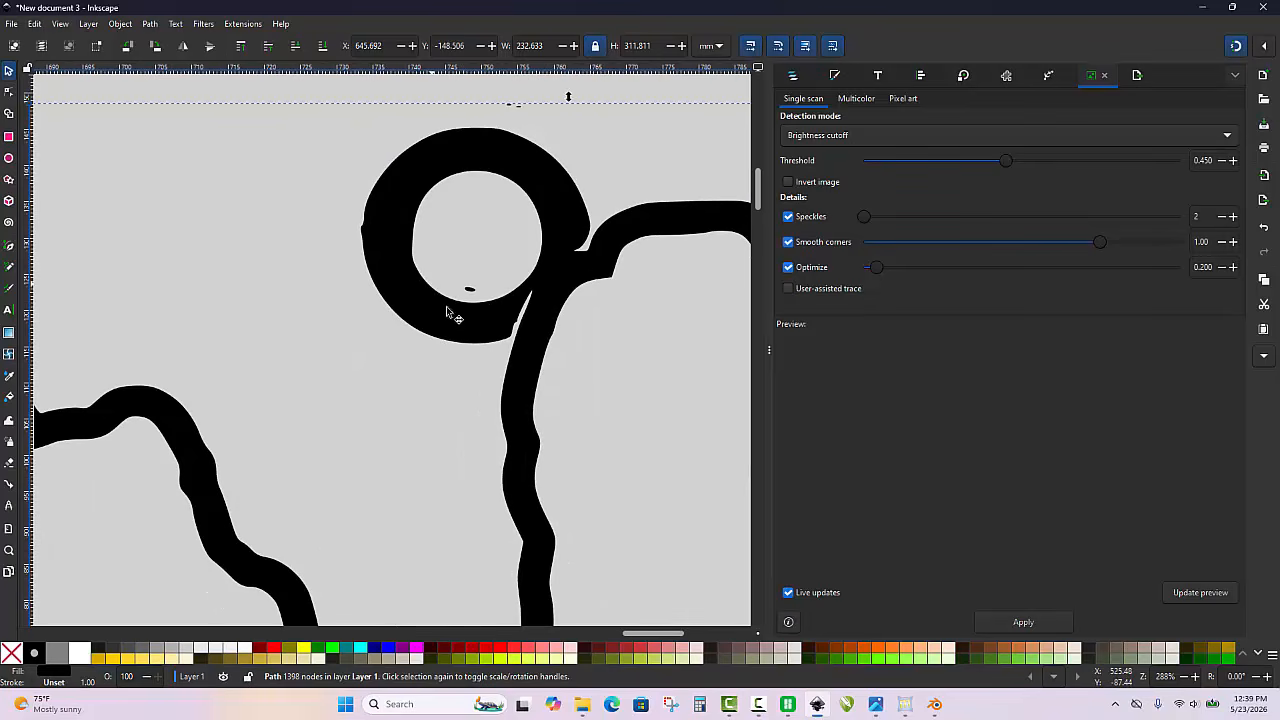
key("b")
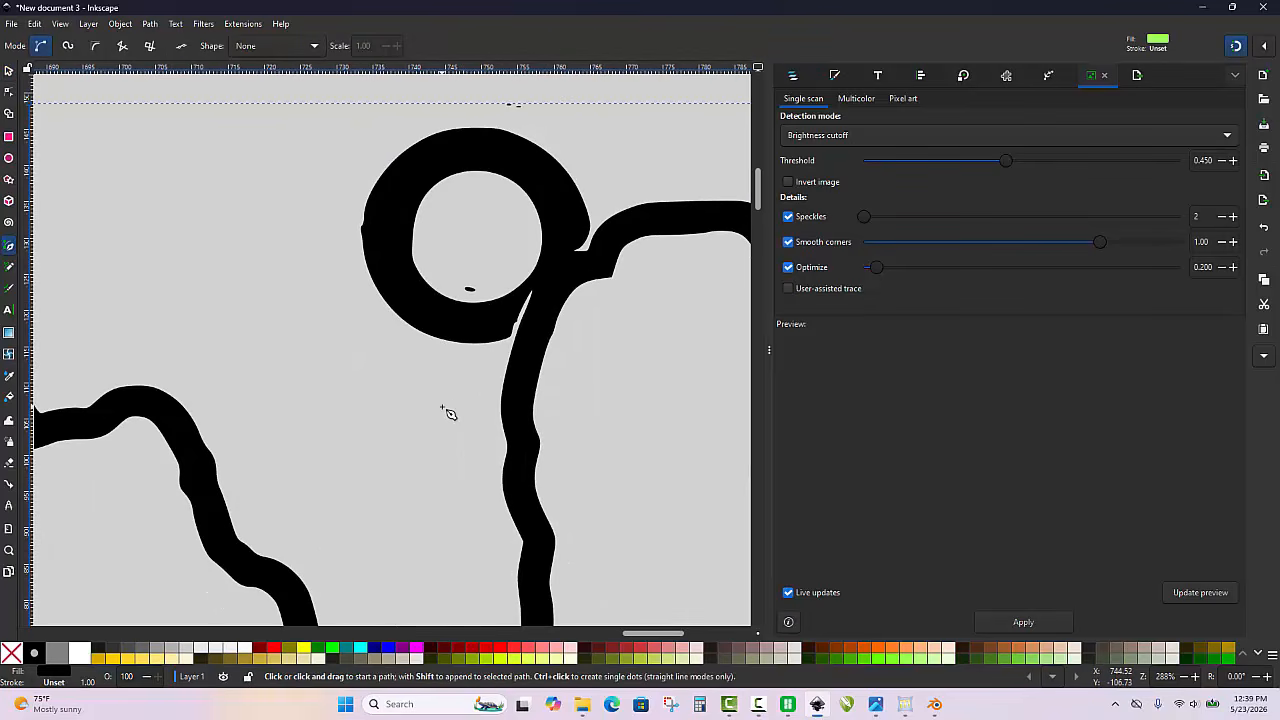
left_click(442, 407)
scroll(491, 351, "up", 4)
scroll(513, 329, "down", 1)
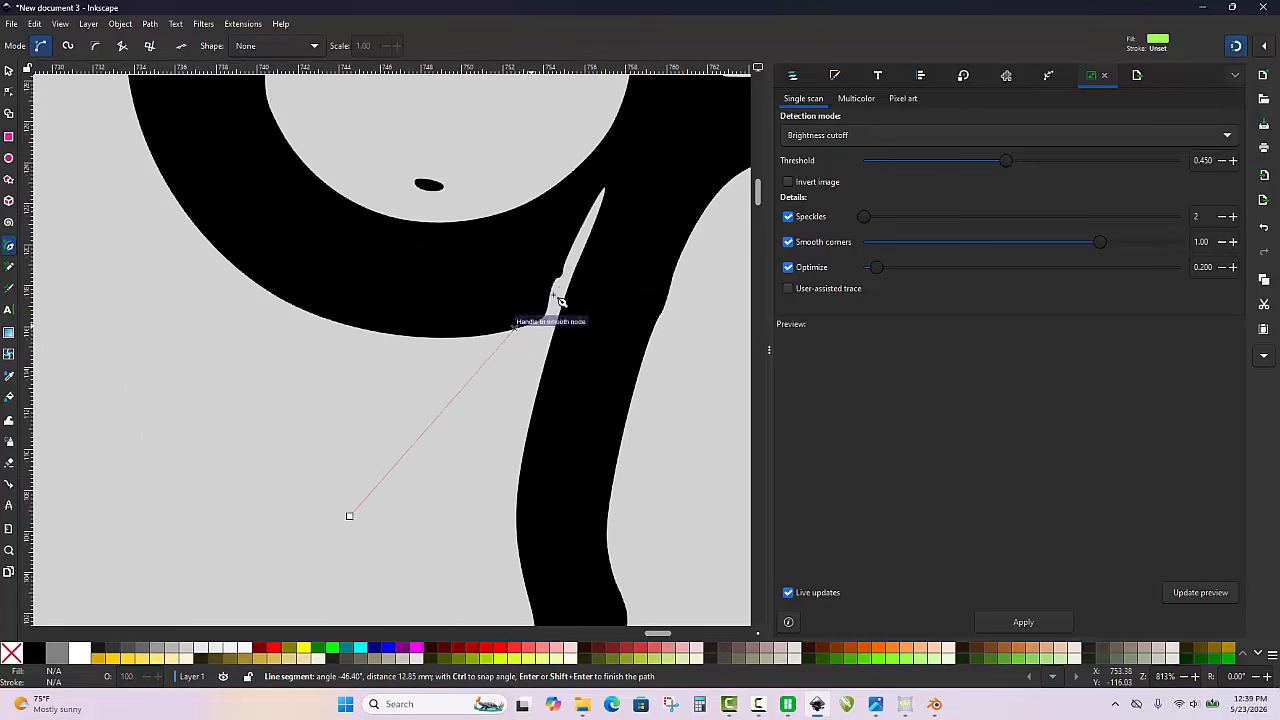
scroll(560, 295, "up", 2)
left_click(525, 368)
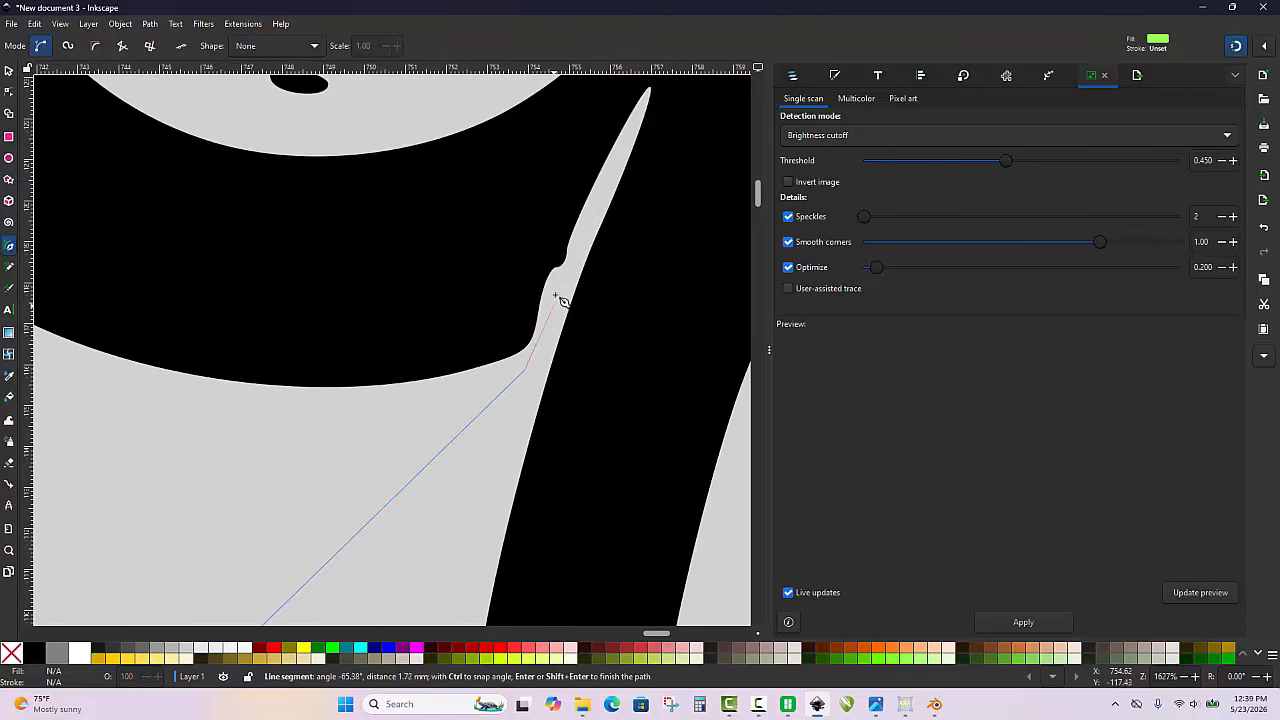
left_click(612, 165)
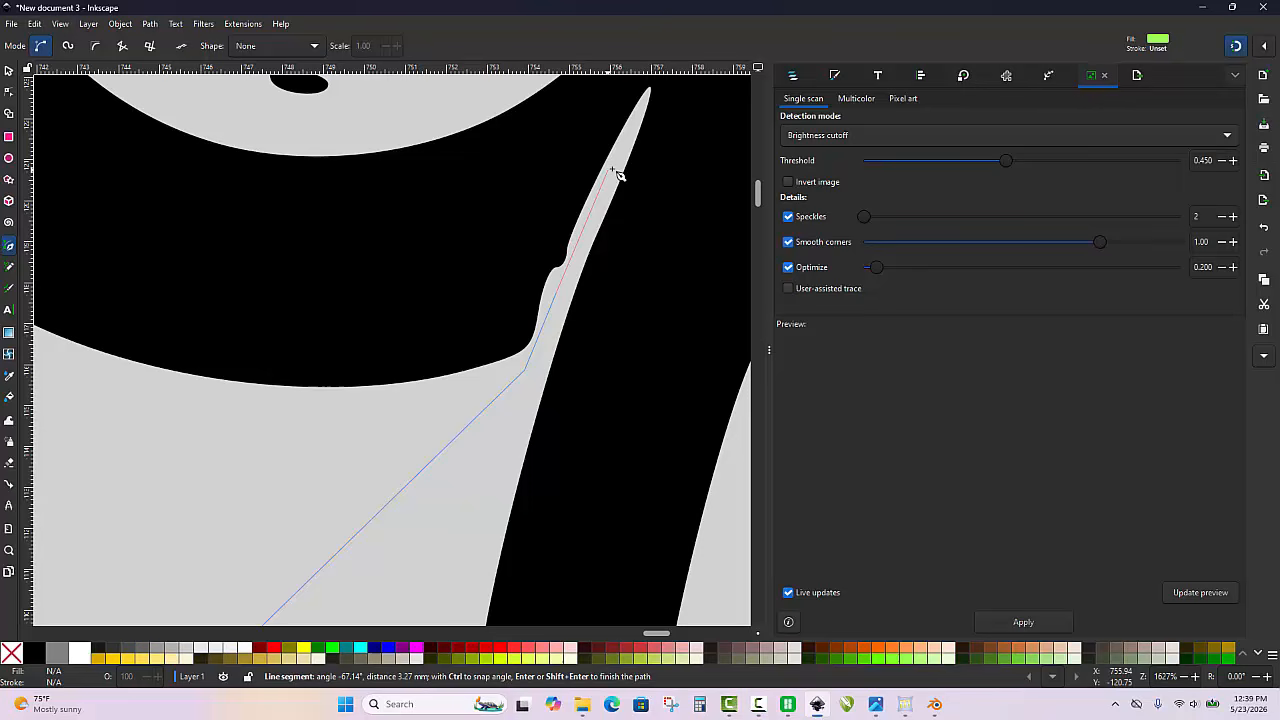
left_click(650, 88)
Continue the path across the loop's joint and out through the upper notch, finish it there, and remove its fill
scroll(482, 352, "down", 4)
scroll(565, 245, "up", 3)
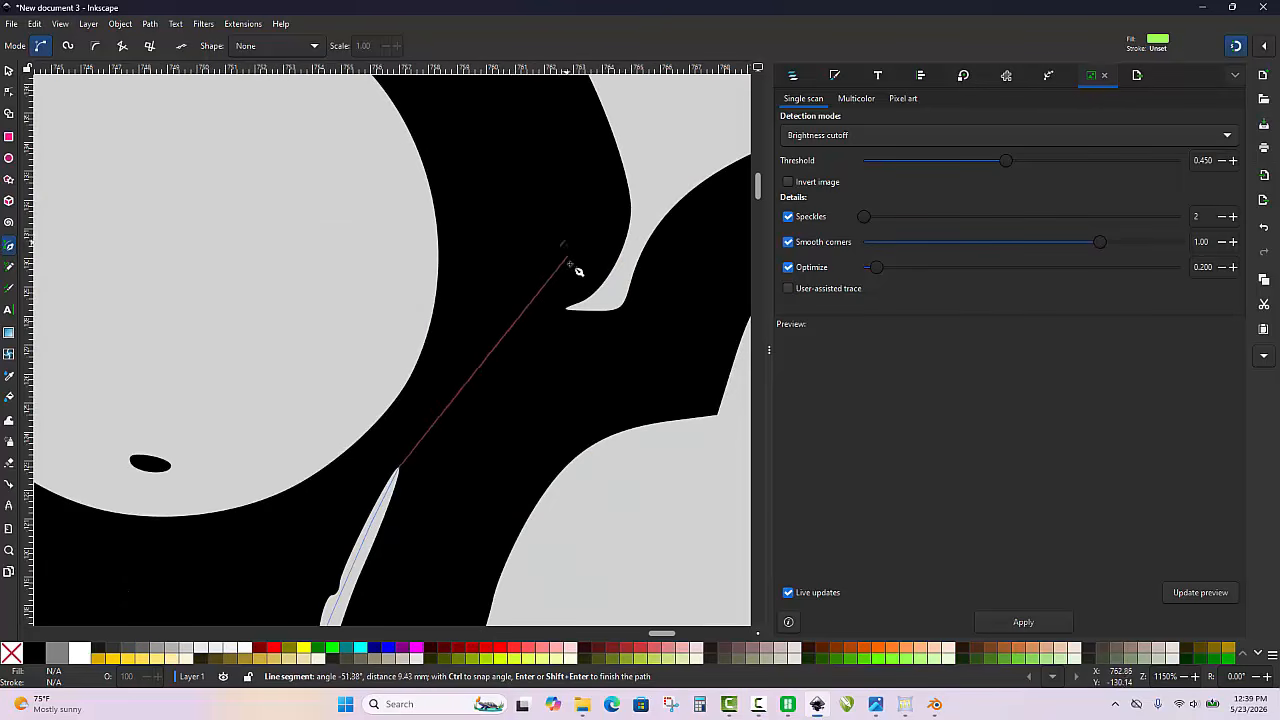
scroll(578, 271, "up", 1)
left_click(570, 304)
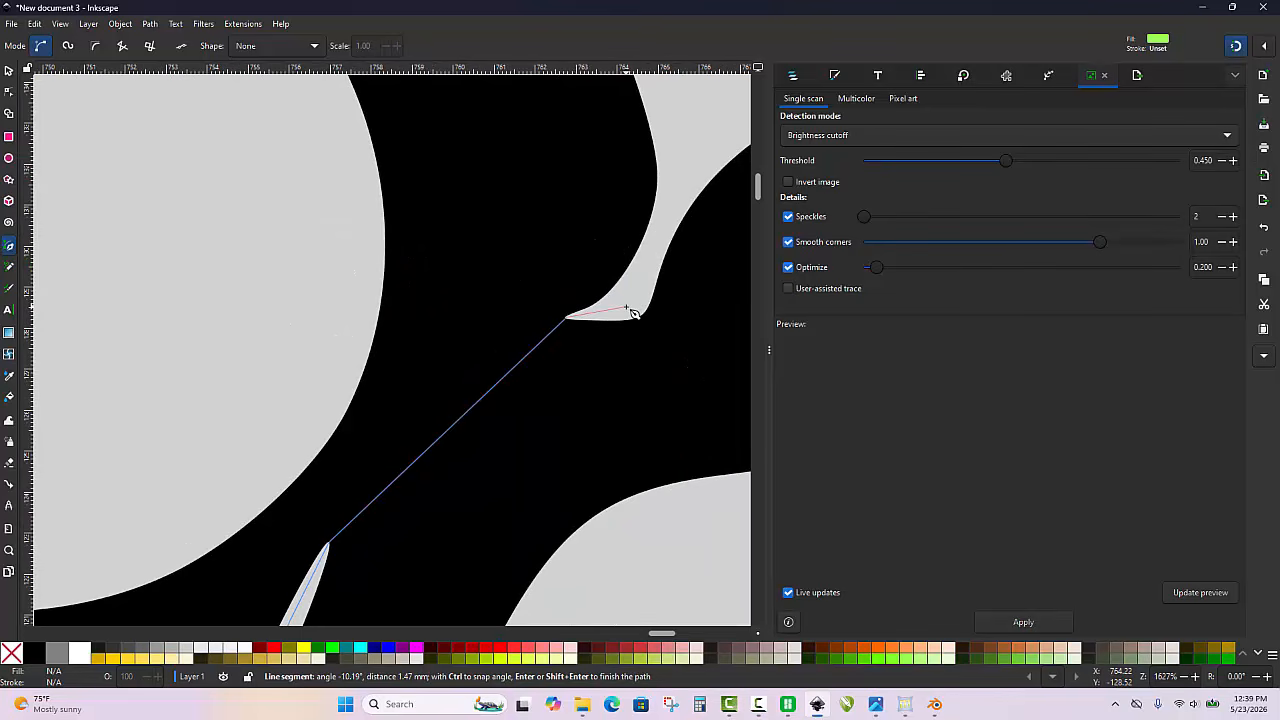
left_click(627, 306)
left_click(647, 267)
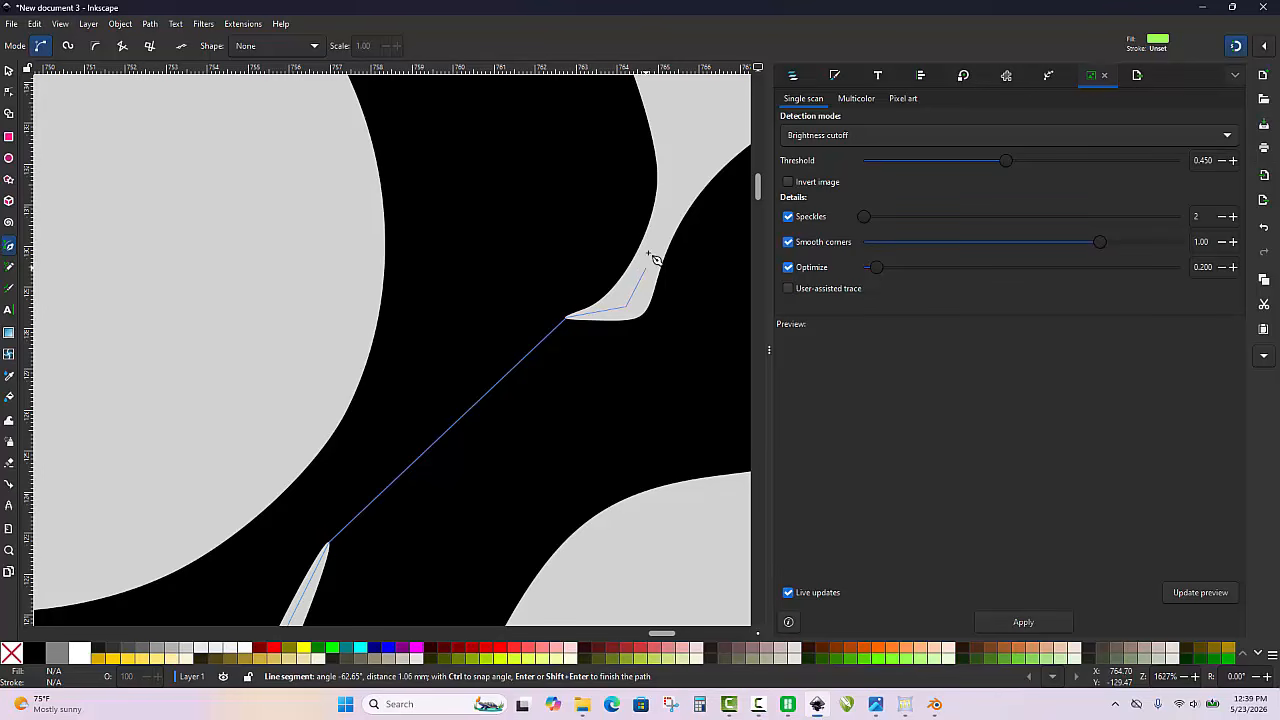
double_click(697, 90)
scroll(598, 124, "down", 3)
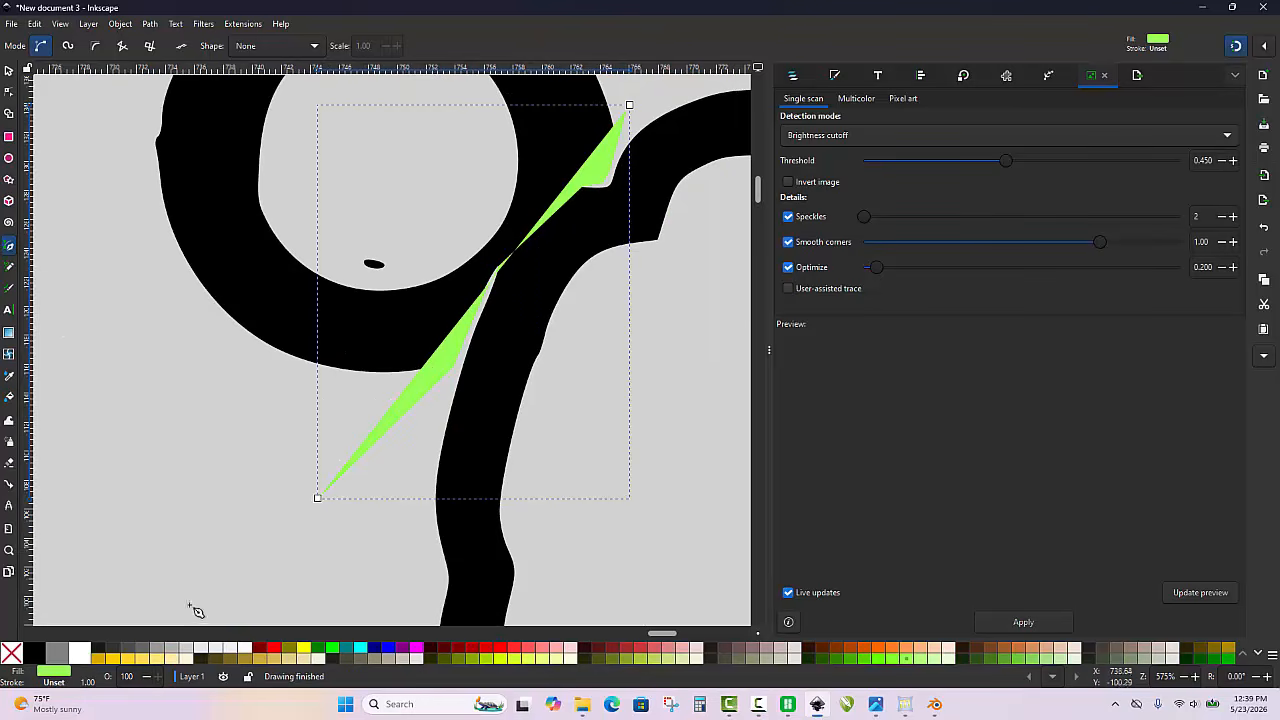
left_click(11, 655)
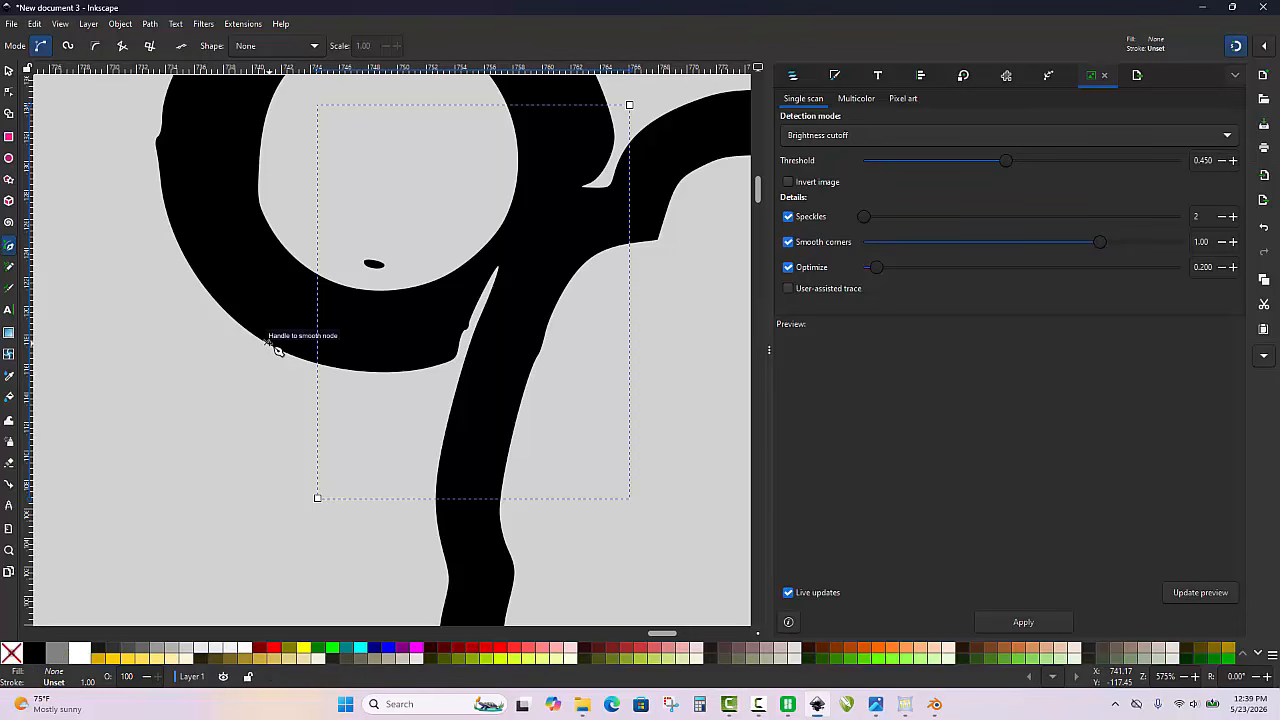
Select the drawn cutting path together with the combined trace and divide the trace along it
key("s")
left_click(263, 308, "shift")
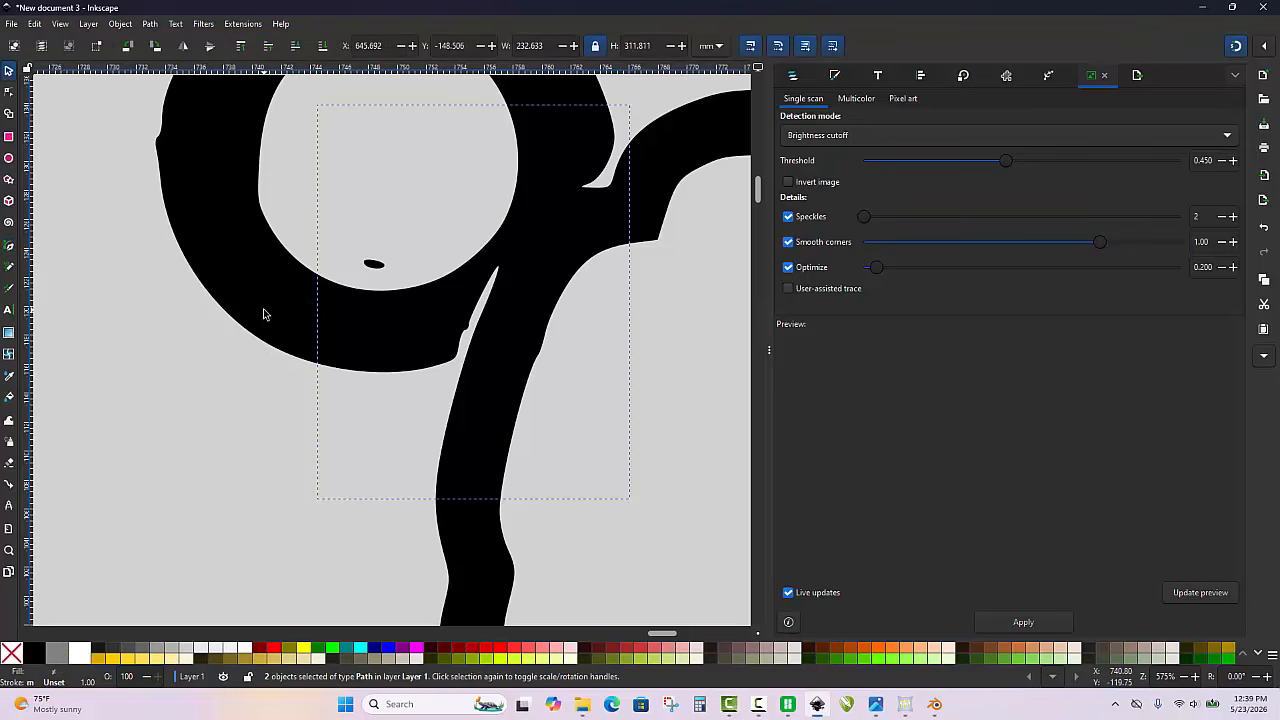
key("ctrl")
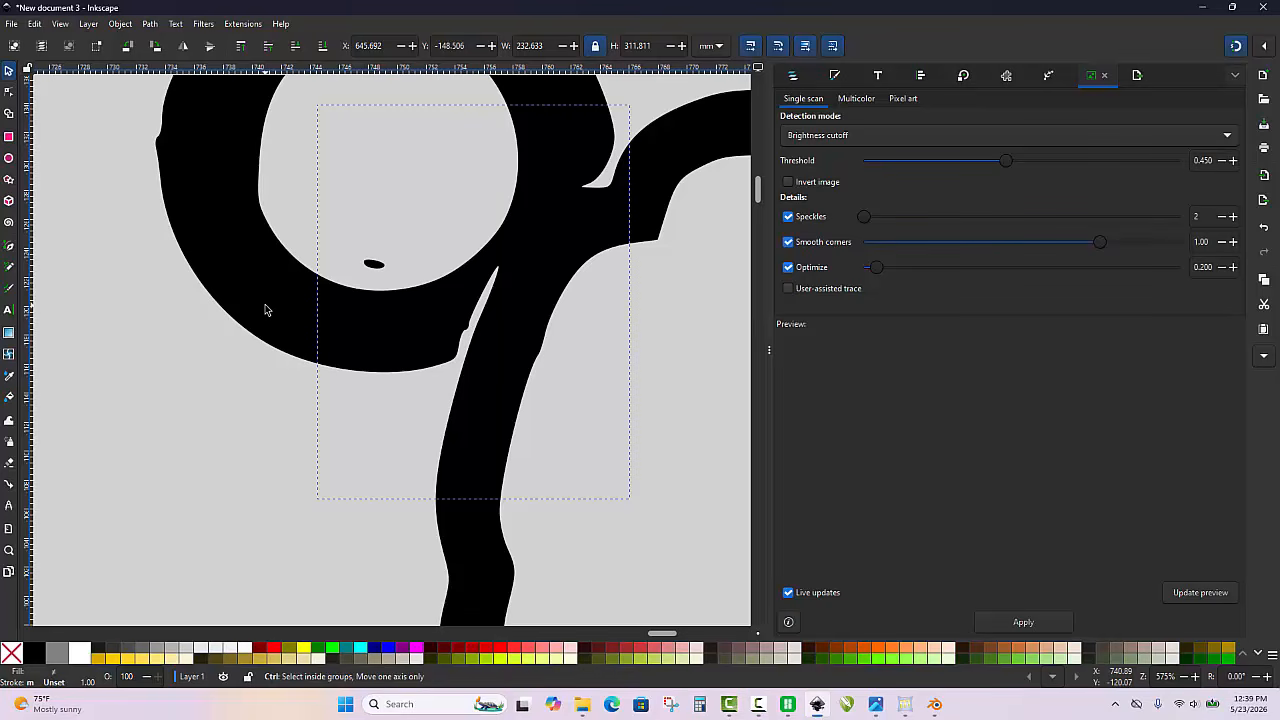
key("ctrl+/")
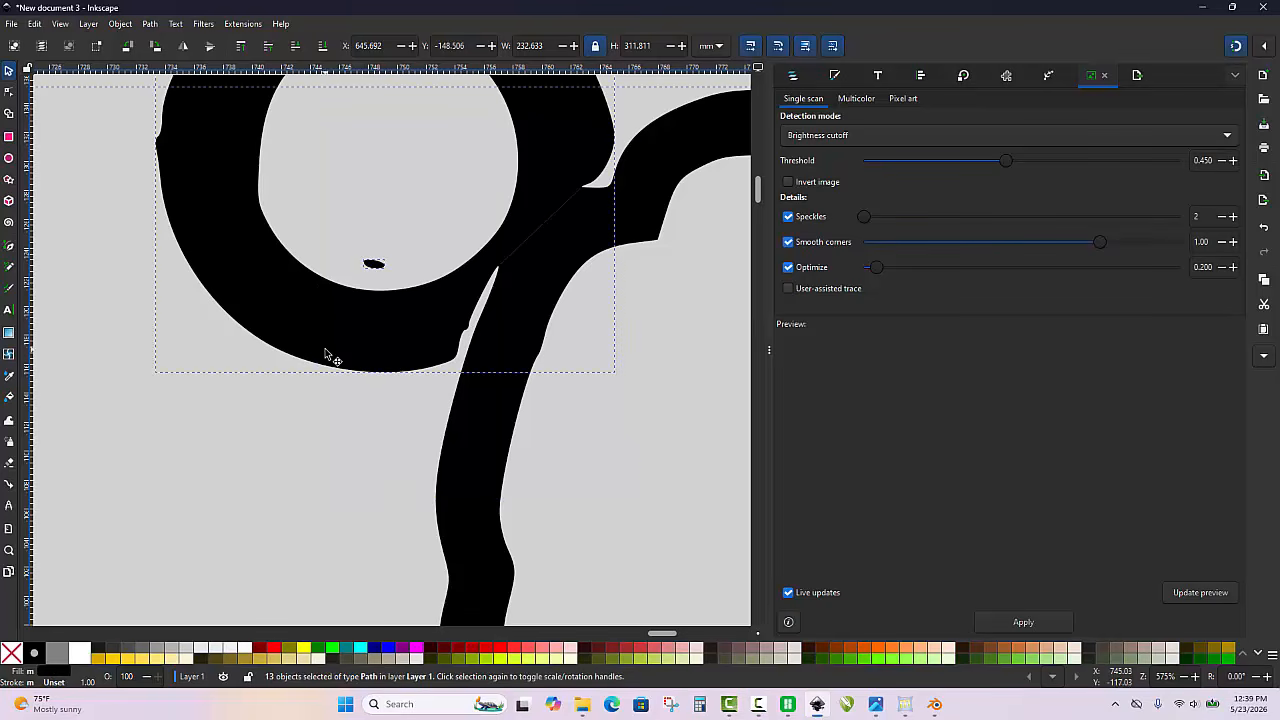
Pull the separated keyring loop away from the right figure's outline and delete it
left_click(307, 396)
left_click_drag(320, 346, 250, 309)
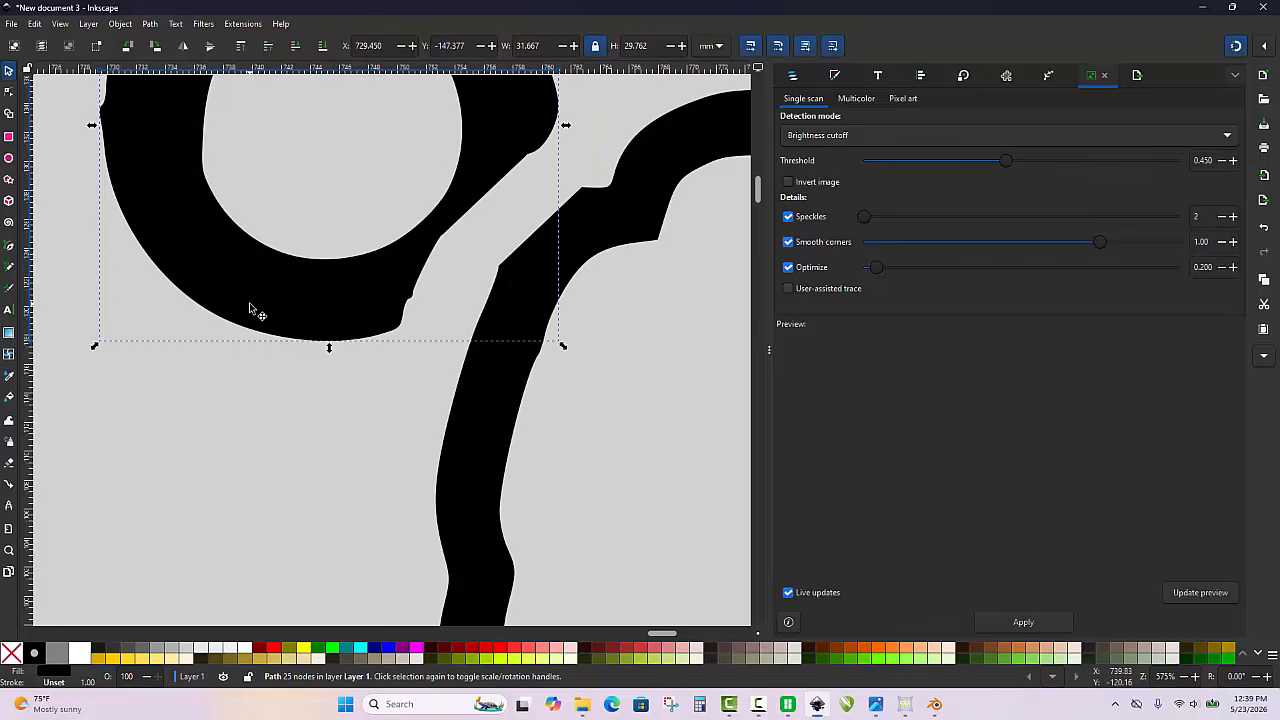
key("Delete")
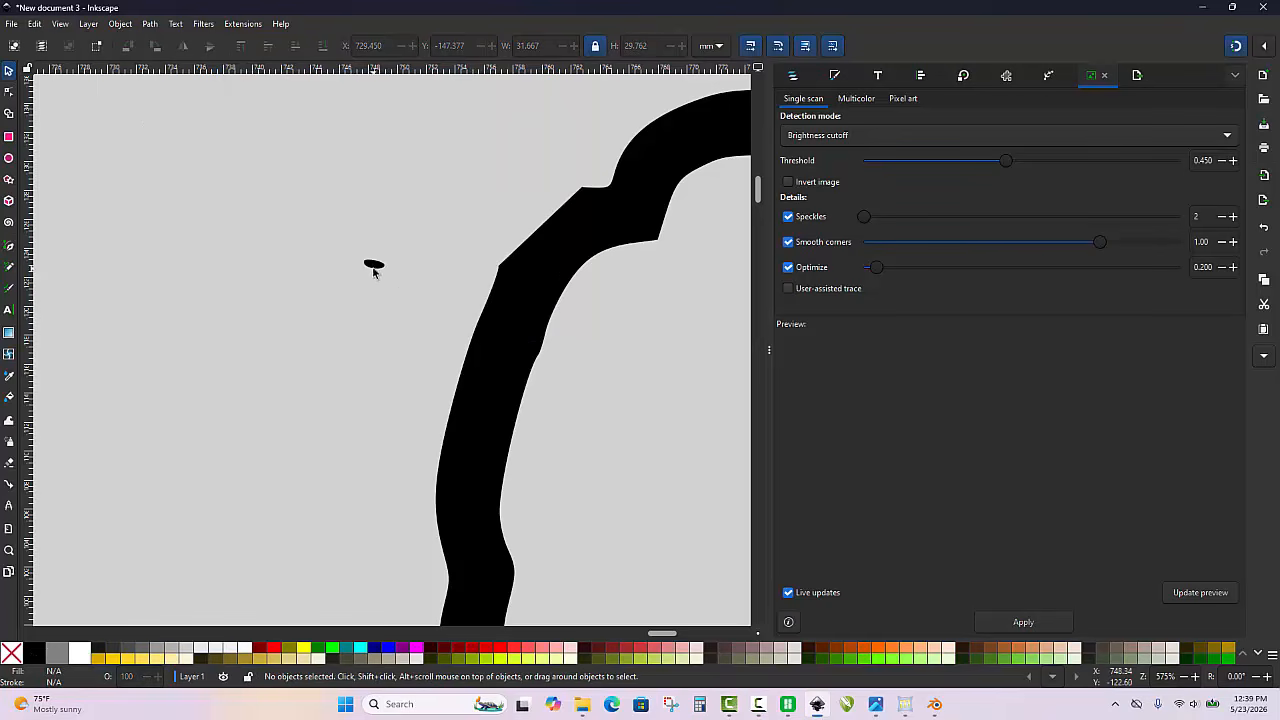
Delete all nodes of the stray speck that remains where the keyring loop's hole was
key("n")
left_click_drag(300, 229, 390, 294)
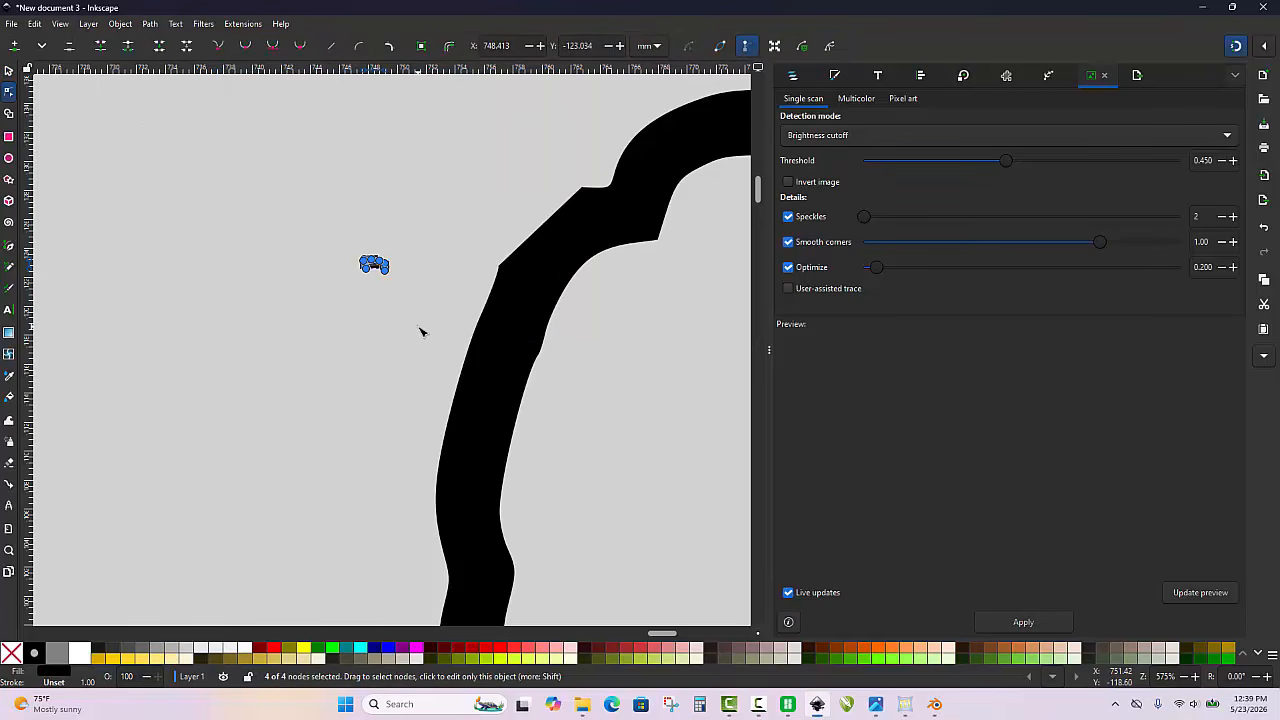
key("Delete")
Bend the straight cut edge on the right figure's outline outward into a curve and remove its lower corner node
scroll(586, 209, "up", 2)
left_click(580, 217)
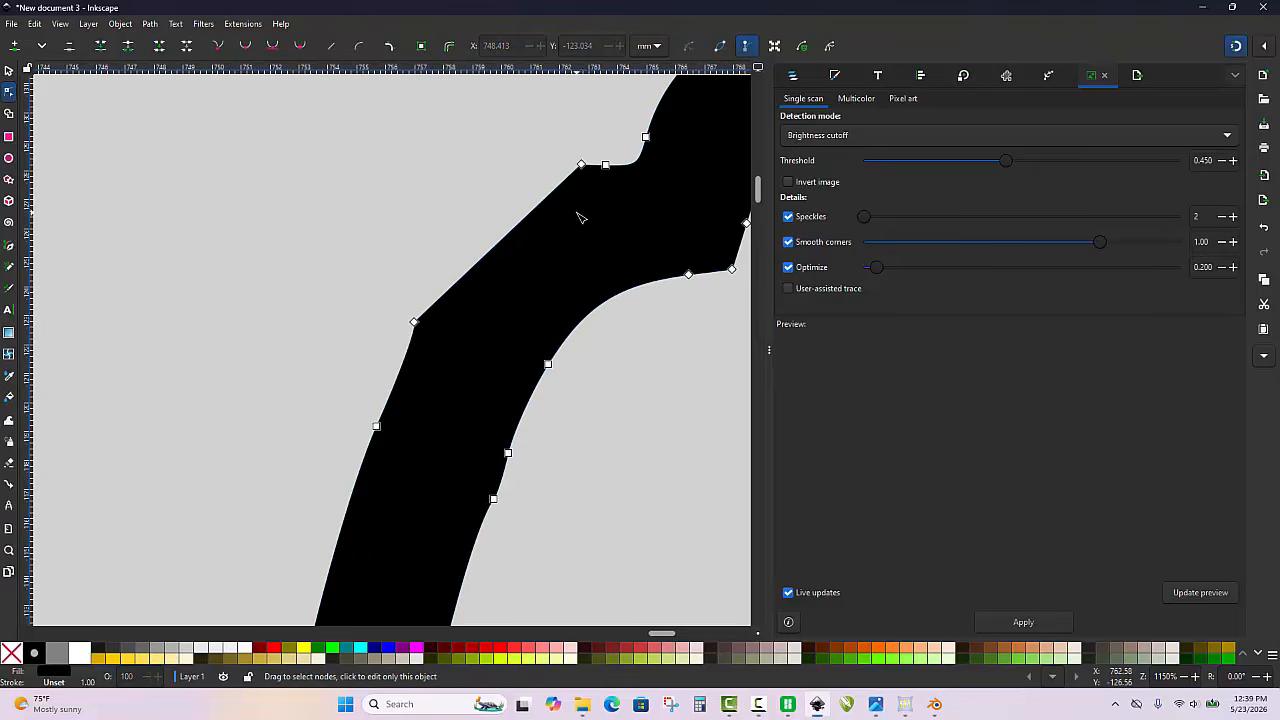
left_click_drag(537, 212, 504, 198)
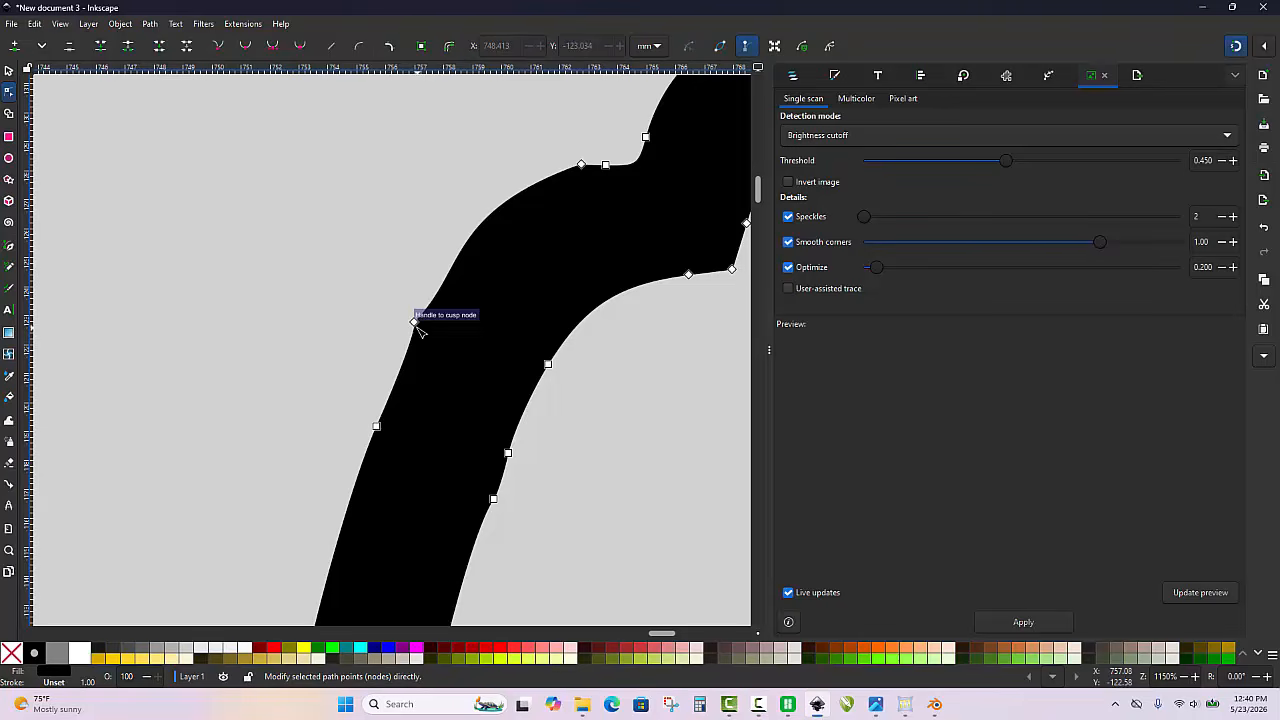
left_click(415, 322)
left_click(397, 217)
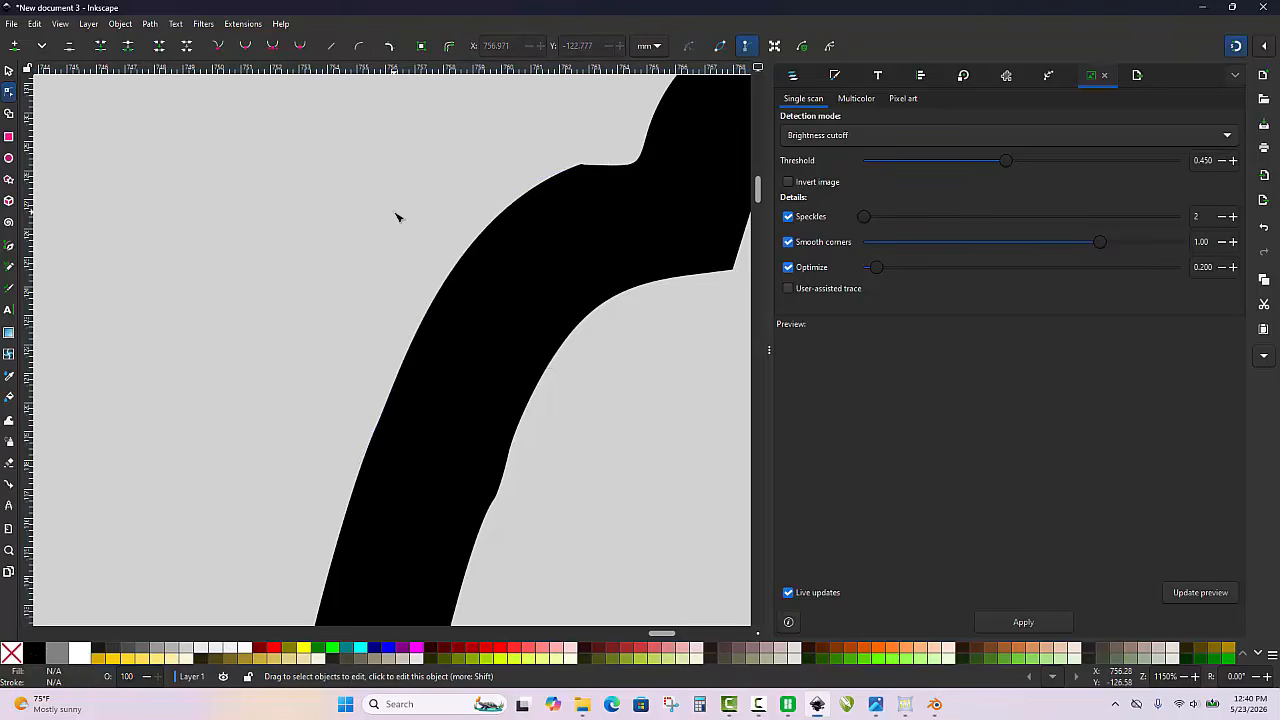
Make the node at the curve's upper end smooth and adjust its handle so the hair outline curves evenly
left_click(585, 167)
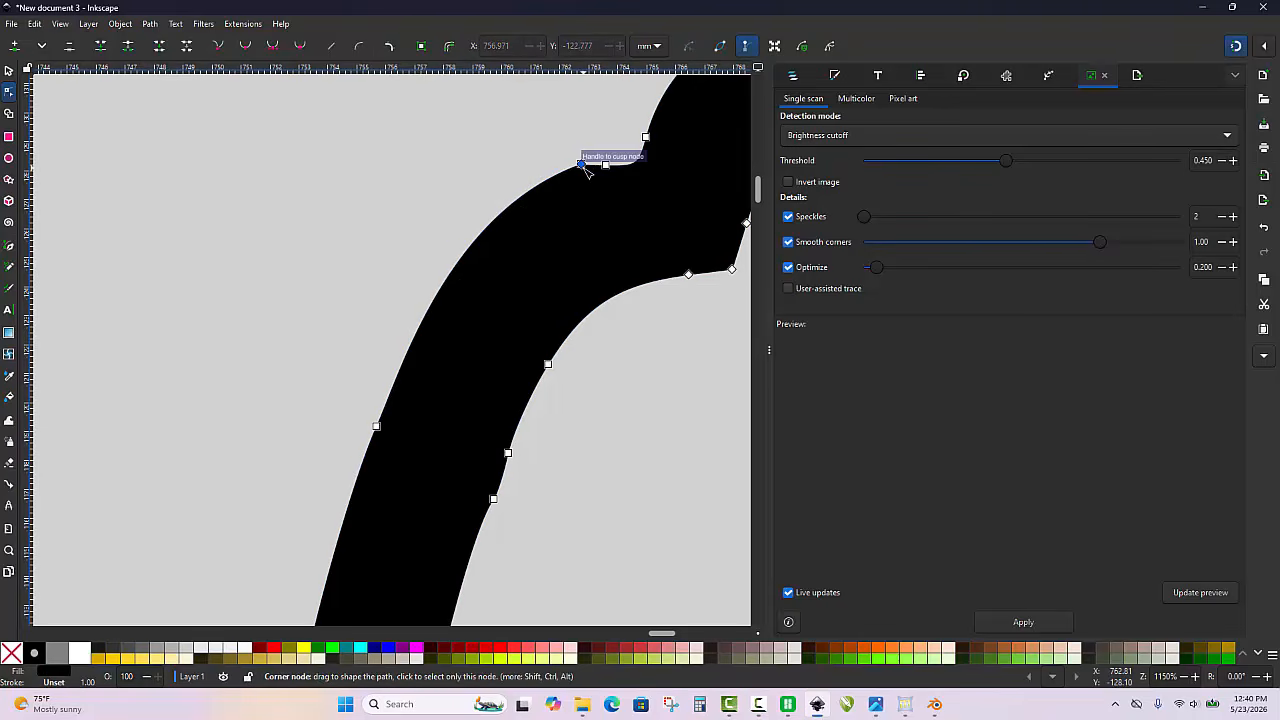
left_click(582, 164)
mouse_move(447, 214)
left_mouse_down()
mouse_move(449, 200)
mouse_move(425, 226)
mouse_move(438, 218)
left_mouse_up()
scroll(545, 145, "up", 1)
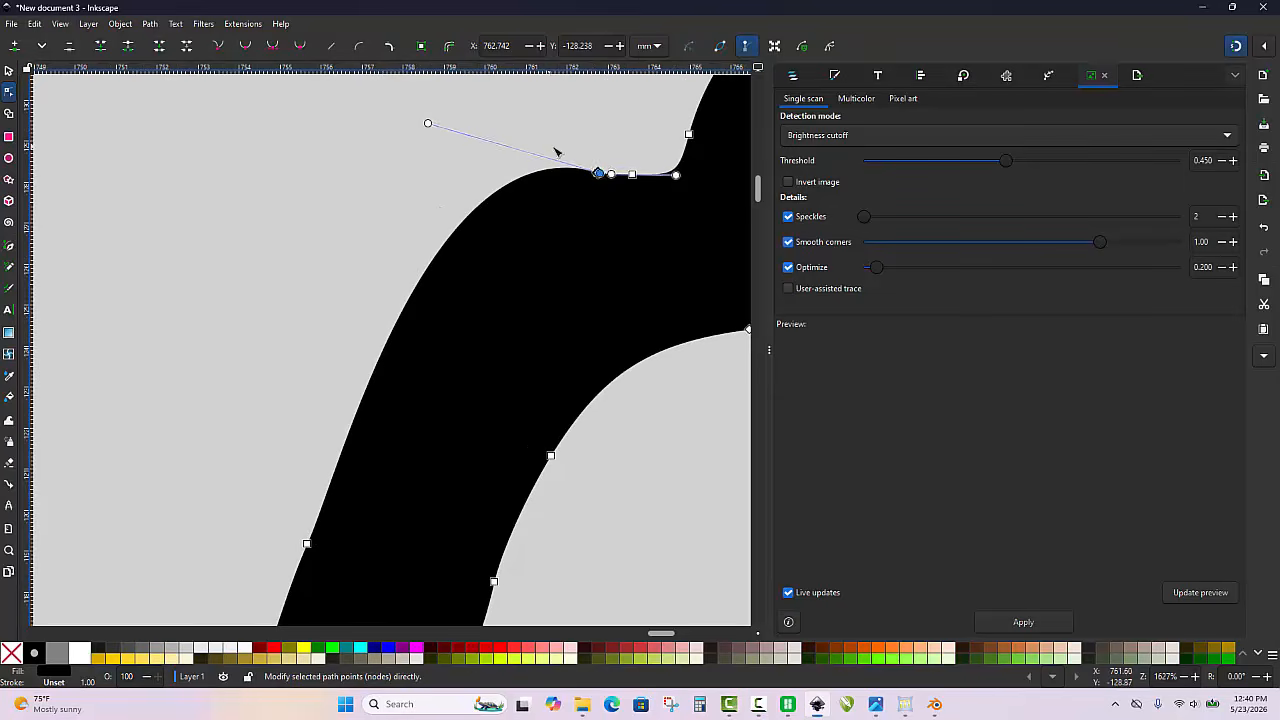
left_click(555, 148)
left_click(598, 174)
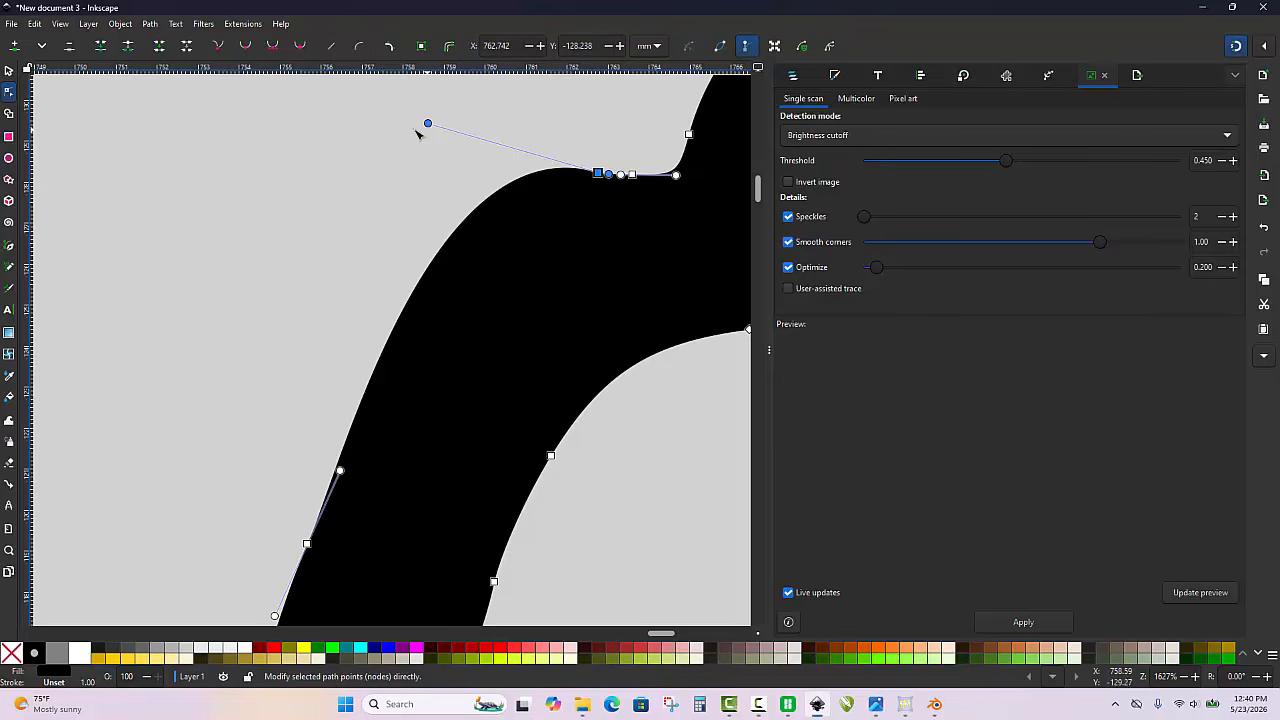
left_click_drag(430, 127, 418, 207)
left_click(386, 234)
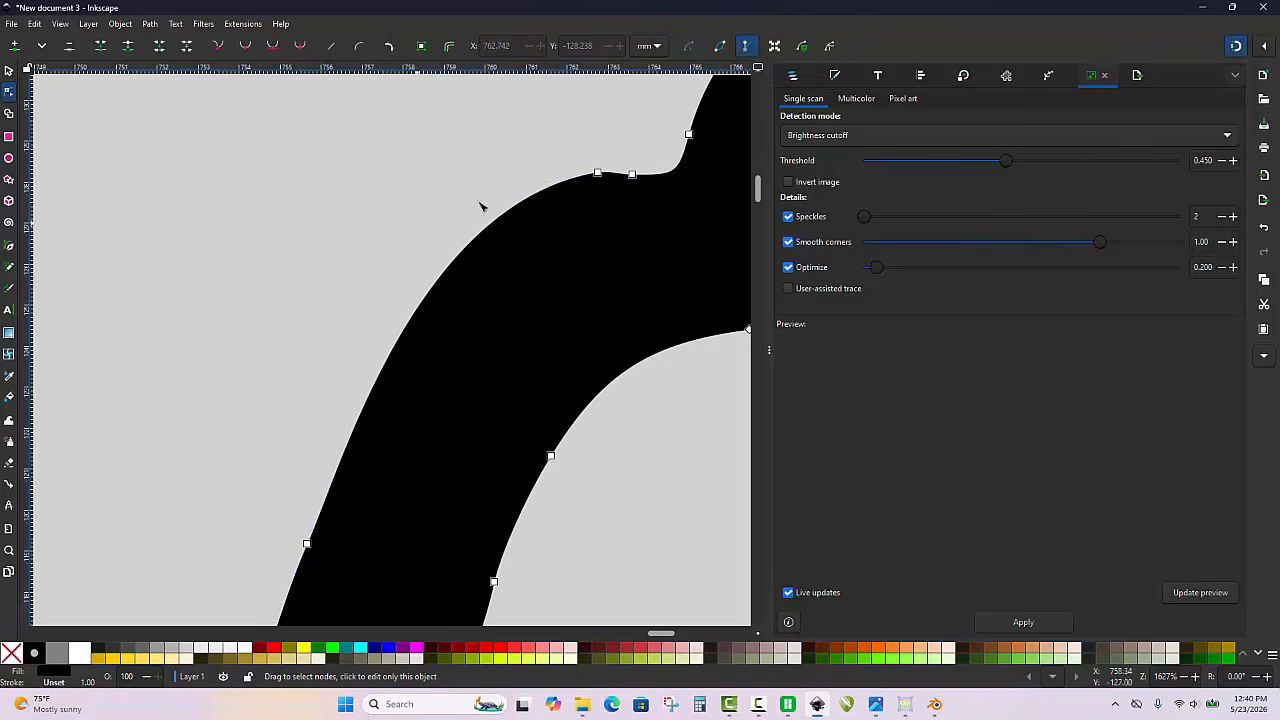
Switch the display to outline mode and delete the tiny stray speck above the C of CREW
scroll(479, 203, "down", 2)
left_click(322, 229)
scroll(401, 207, "down", 2)
scroll(404, 212, "down", 6)
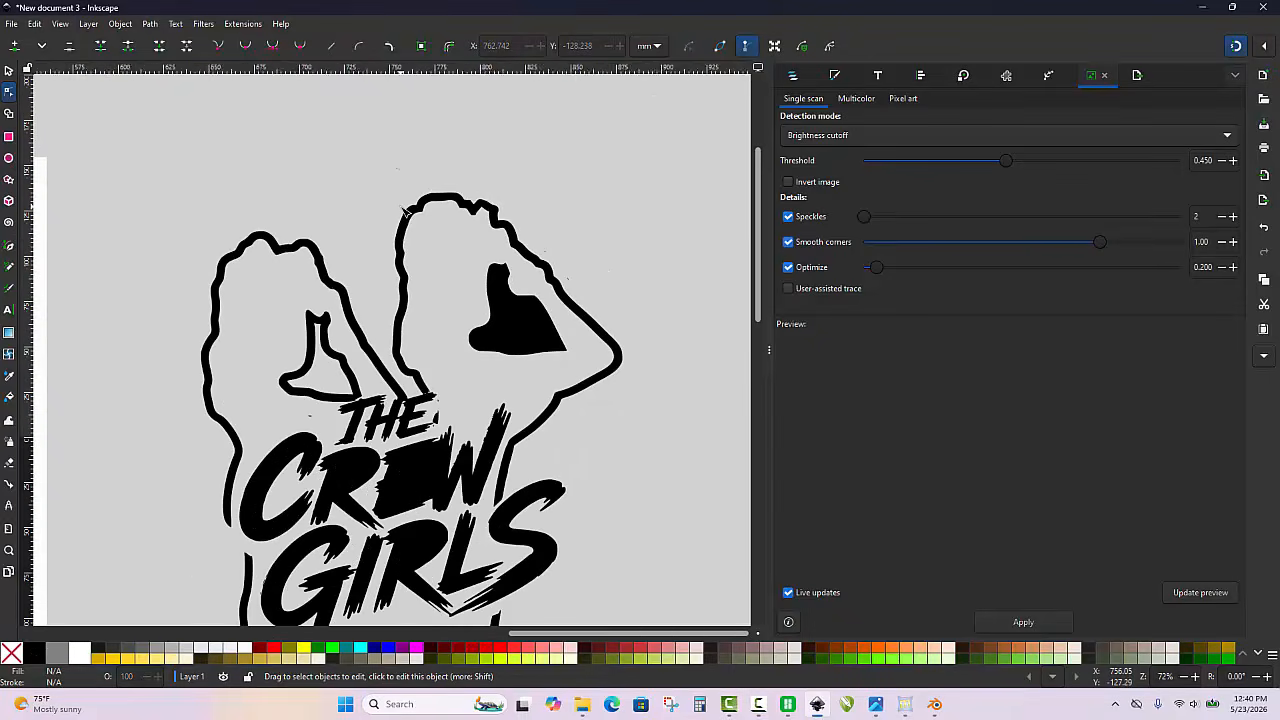
scroll(461, 293, "up", 2)
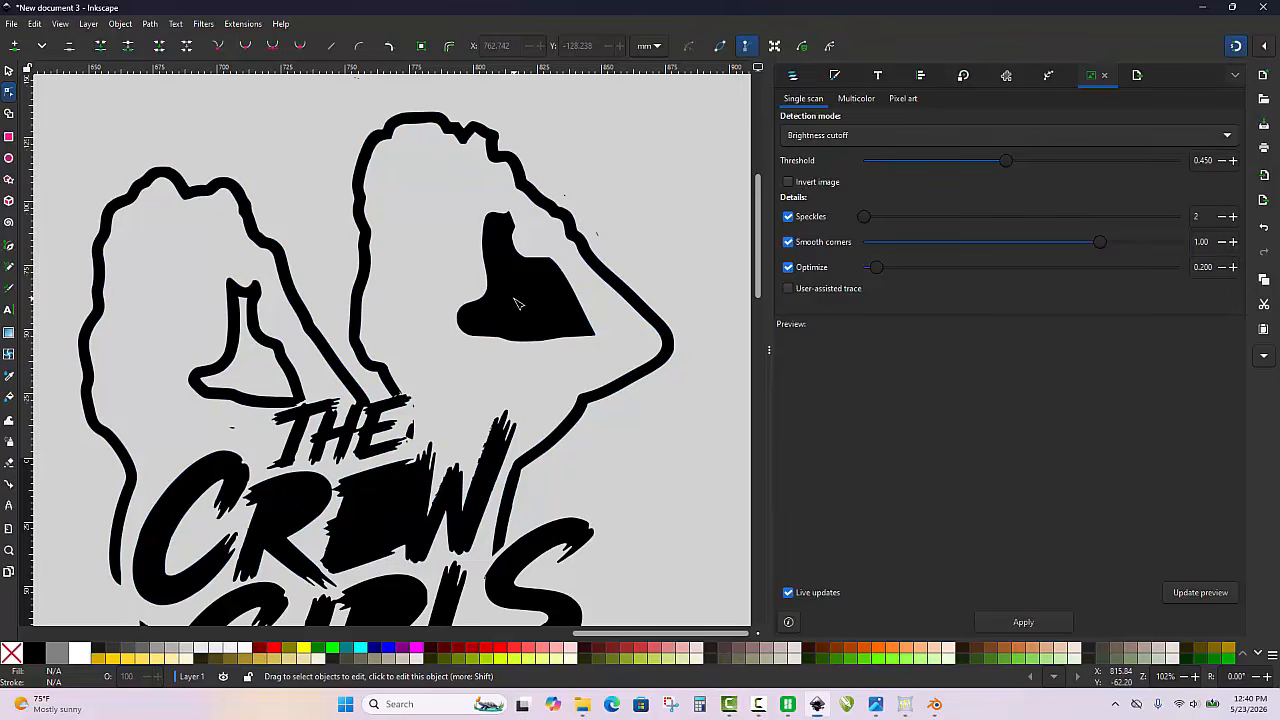
key("ctrl+KP_5")
scroll(570, 245, "down", 3)
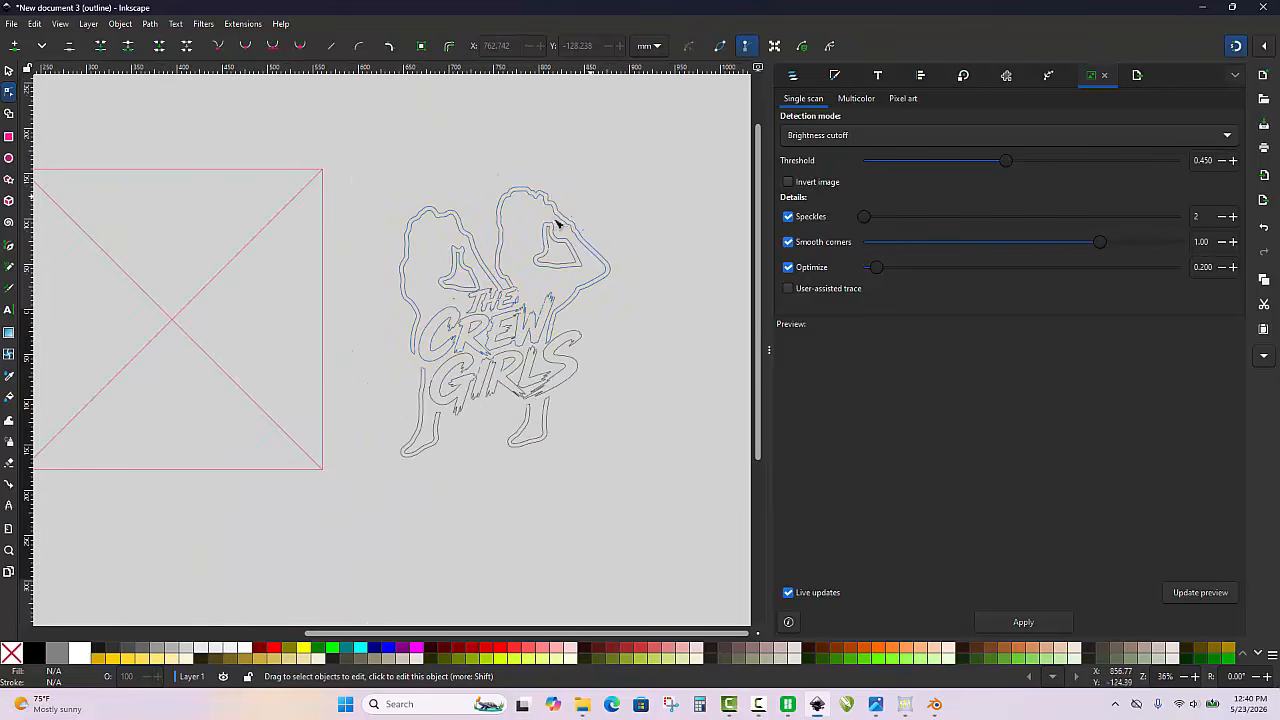
scroll(460, 305, "up", 5)
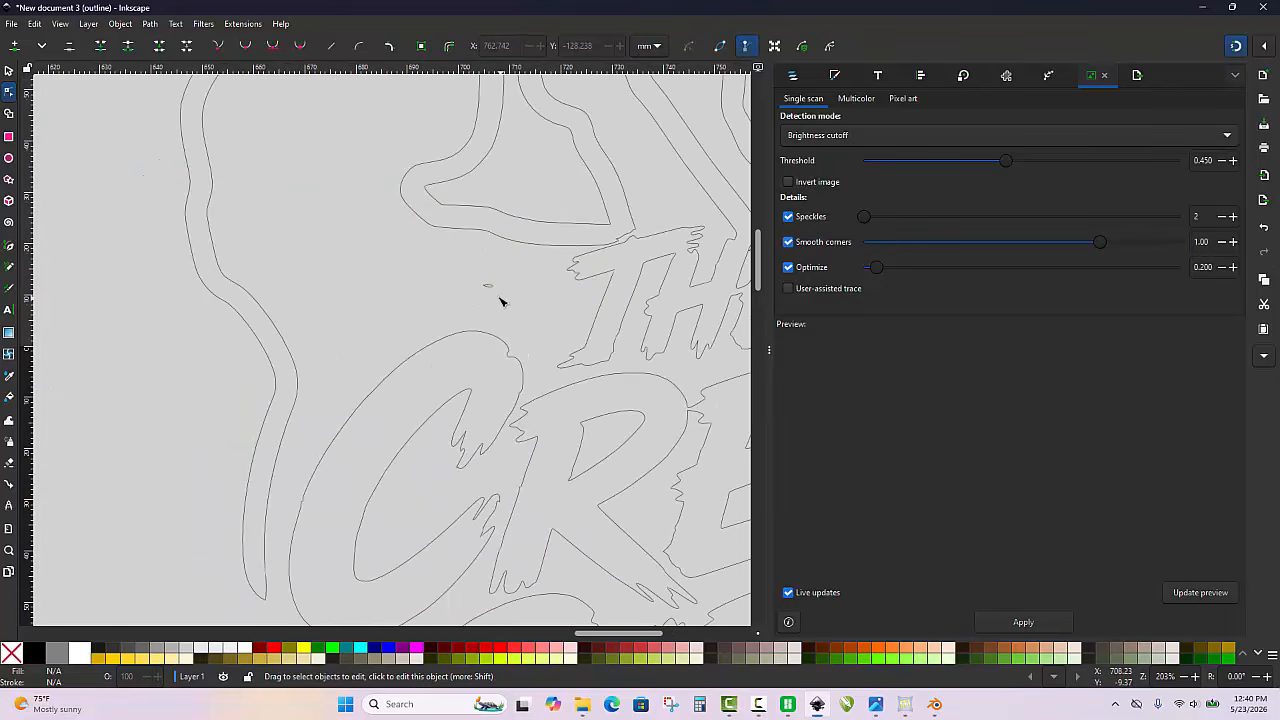
left_click(488, 290)
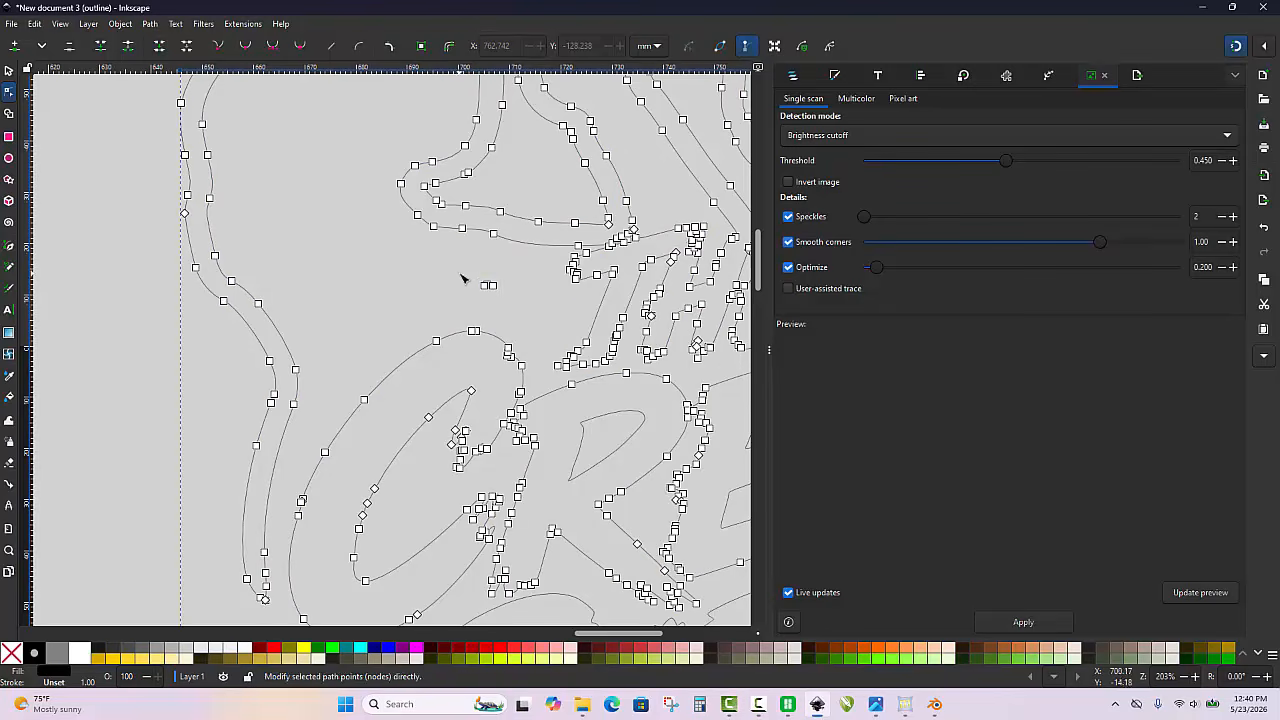
left_click_drag(461, 273, 507, 311)
left_click(507, 311)
scroll(403, 261, "down", 3)
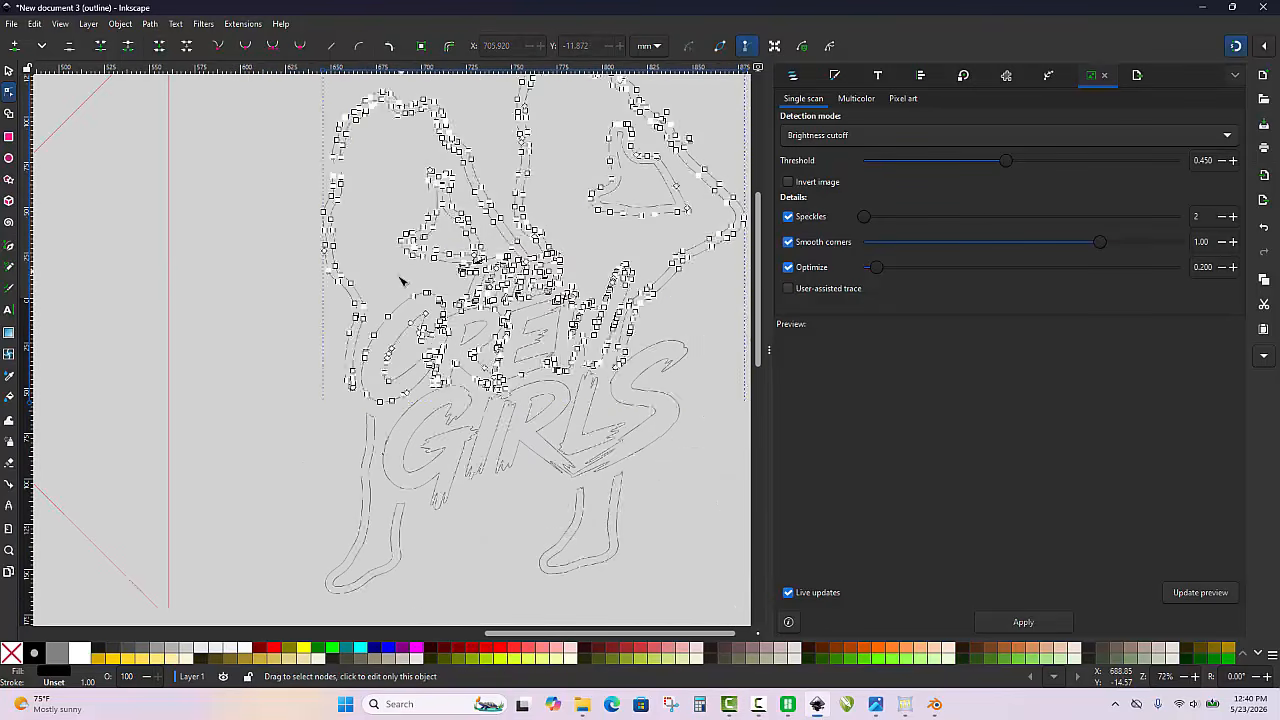
left_click(243, 290)
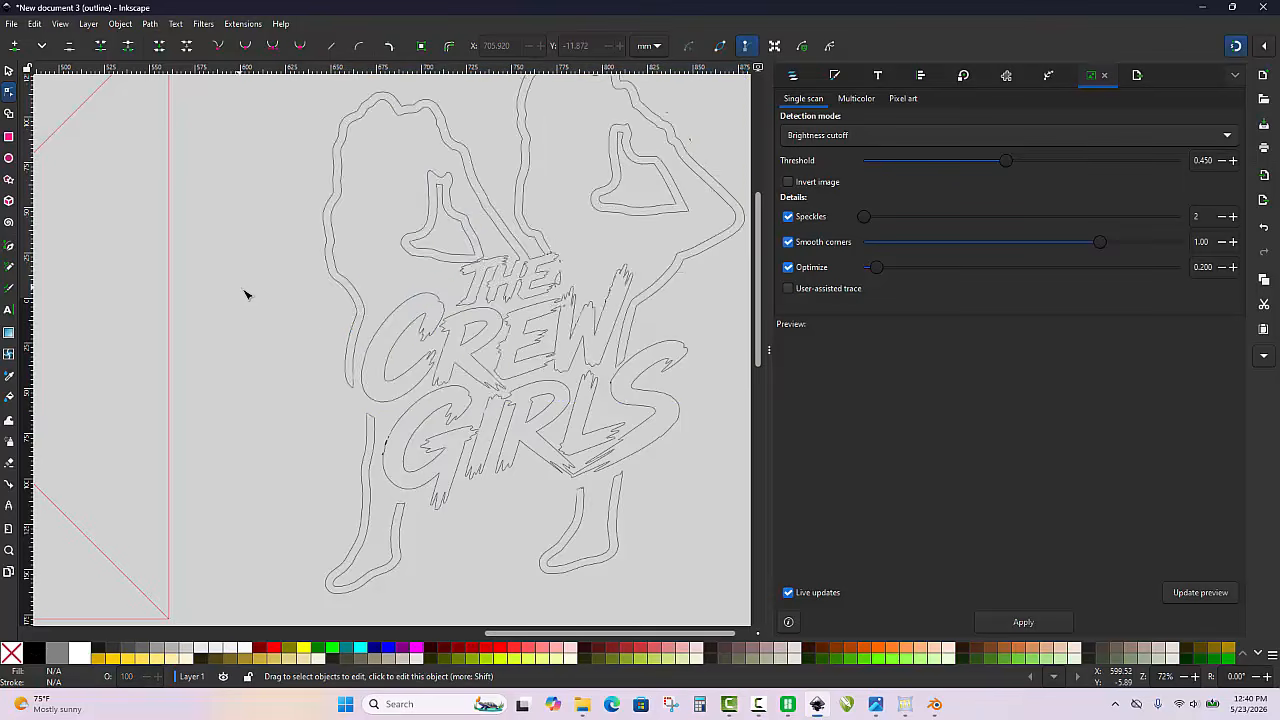
Select all pieces of the figures and lettering, combine them into one path, and return to the normal display mode
scroll(260, 275, "down", 2)
left_click(8, 70)
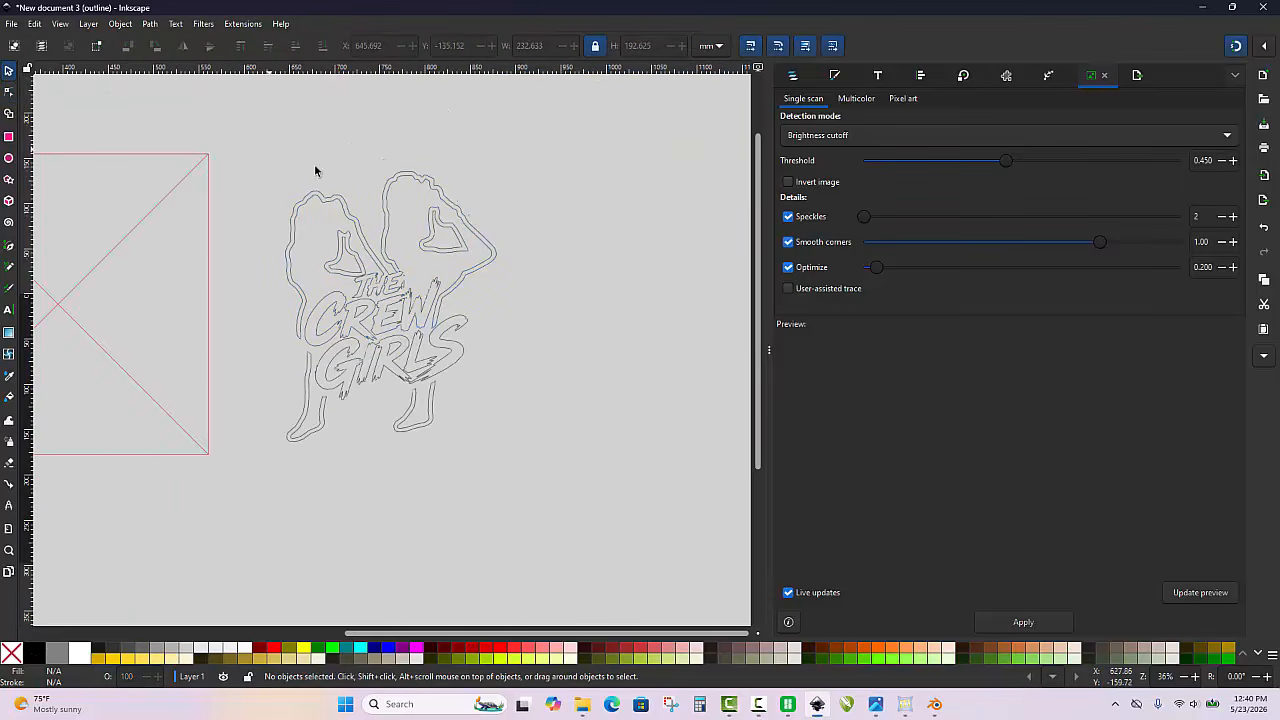
mouse_move(270, 156)
left_mouse_down()
mouse_move(285, 215)
mouse_move(474, 464)
mouse_move(590, 460)
left_mouse_up()
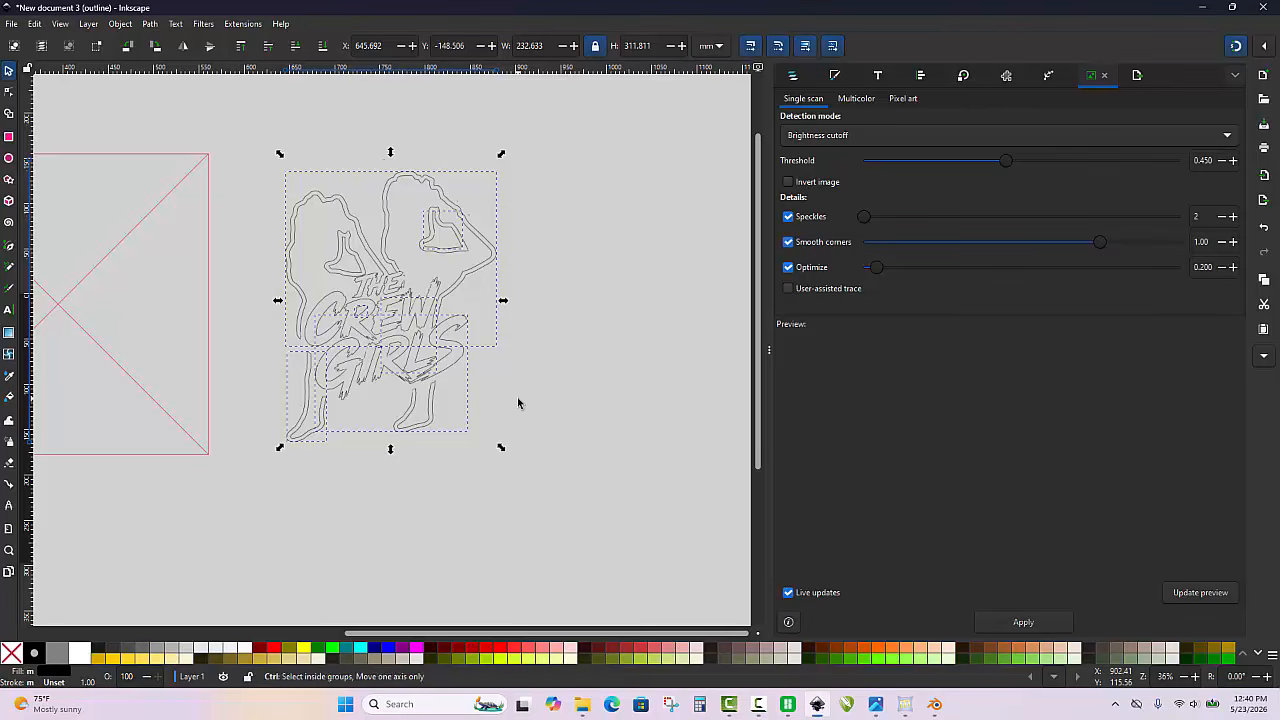
key("ctrl+k")
key("ctrl+KP_5")
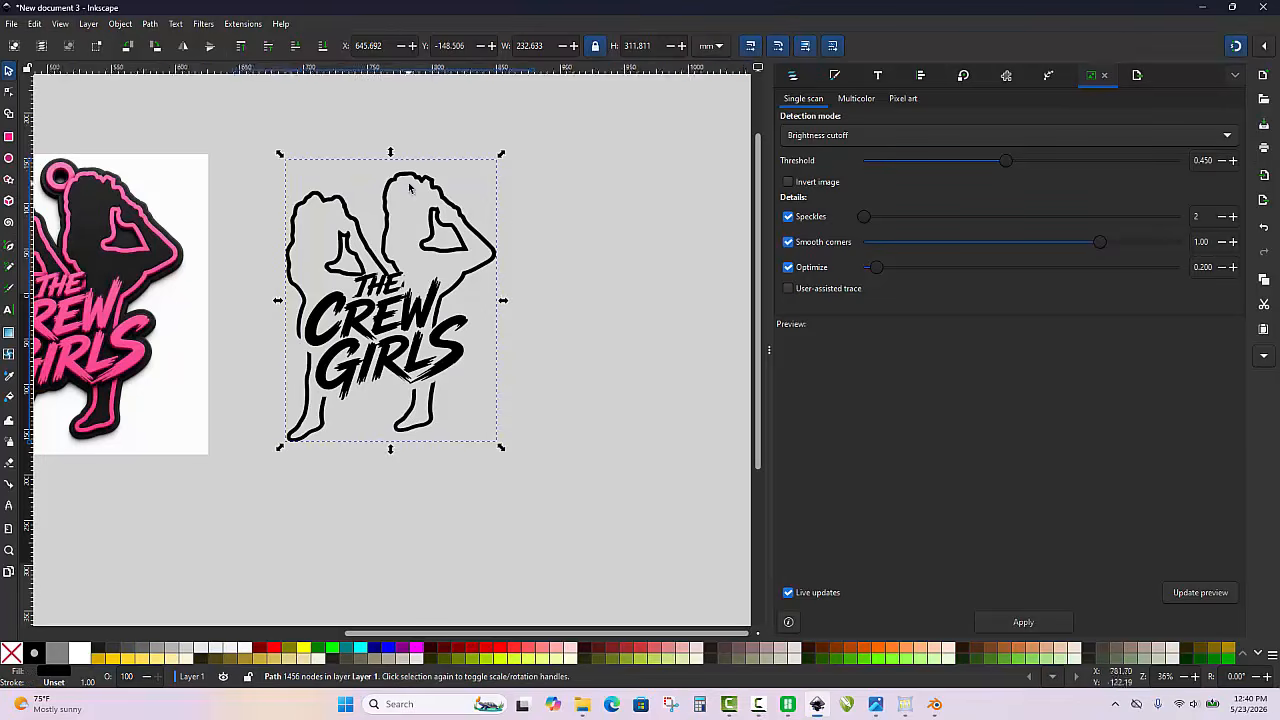
Duplicate the combined path and fill the lower copy, path32, with bright green
scroll(407, 184, "up", 2)
right_click(144, 381)
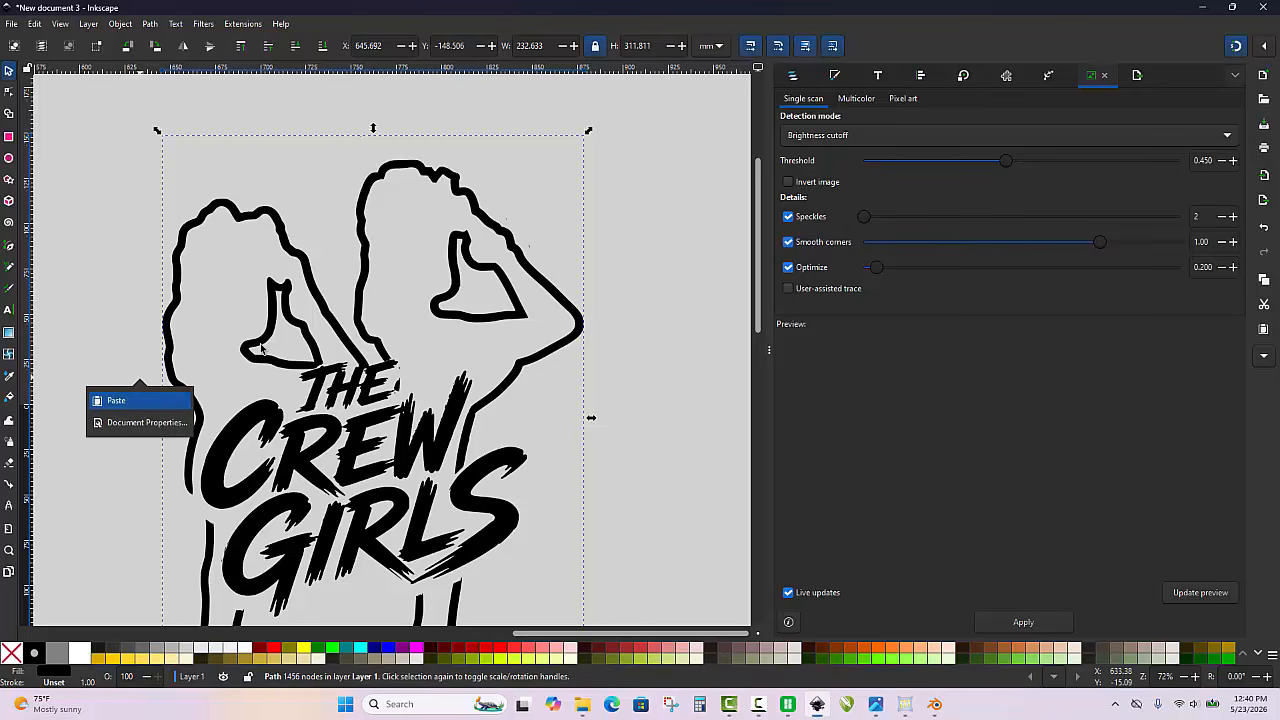
left_click(300, 175)
scroll(346, 182, "down", 3)
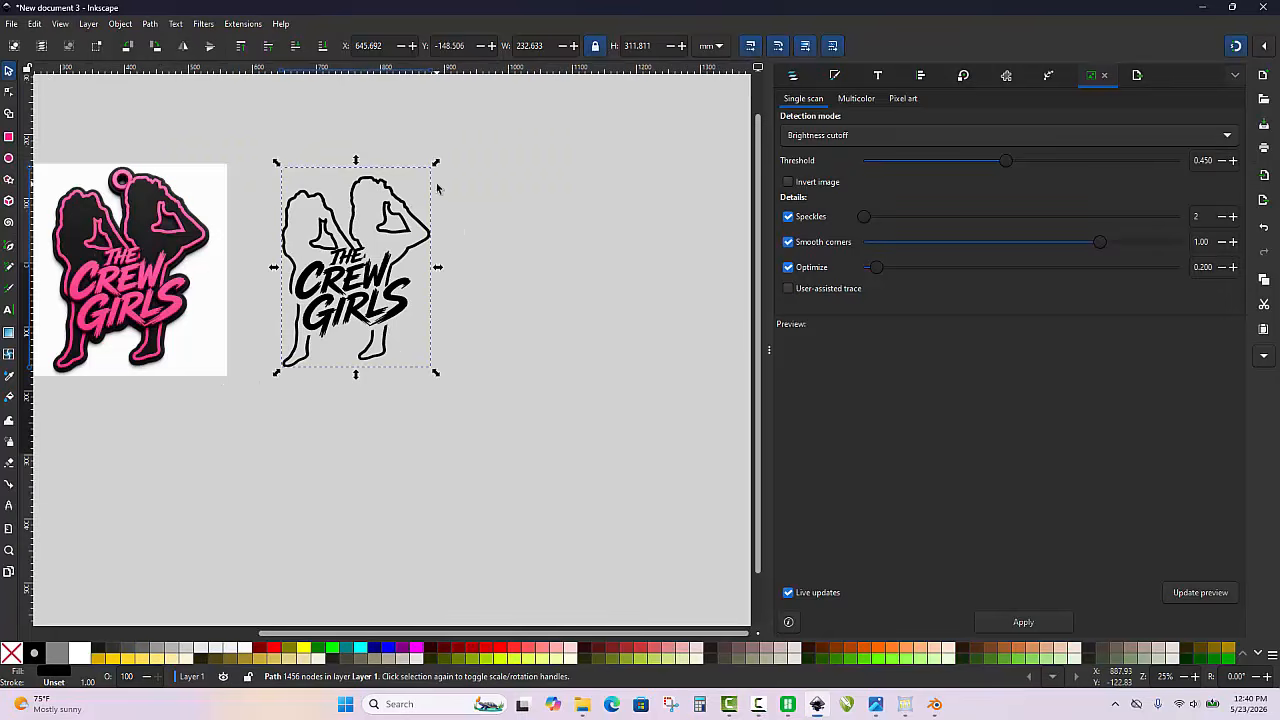
left_click(438, 188)
scroll(350, 228, "up", 2)
left_click(372, 234)
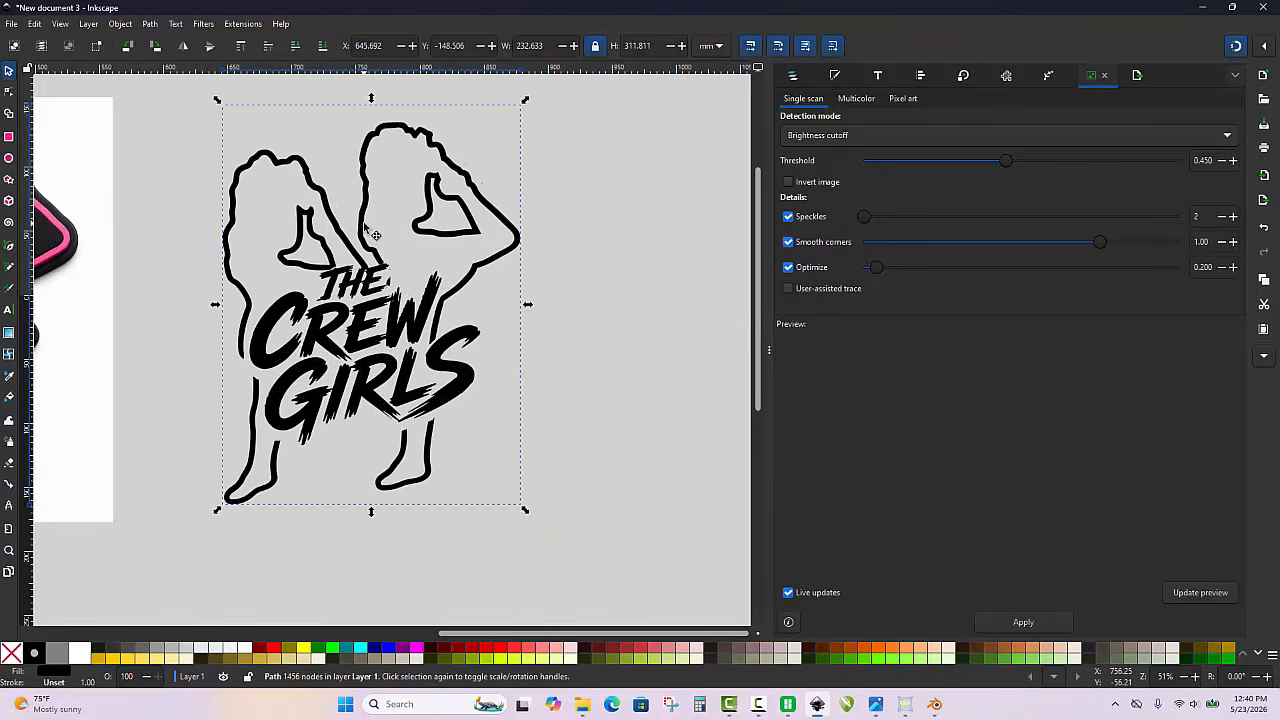
left_click(793, 78)
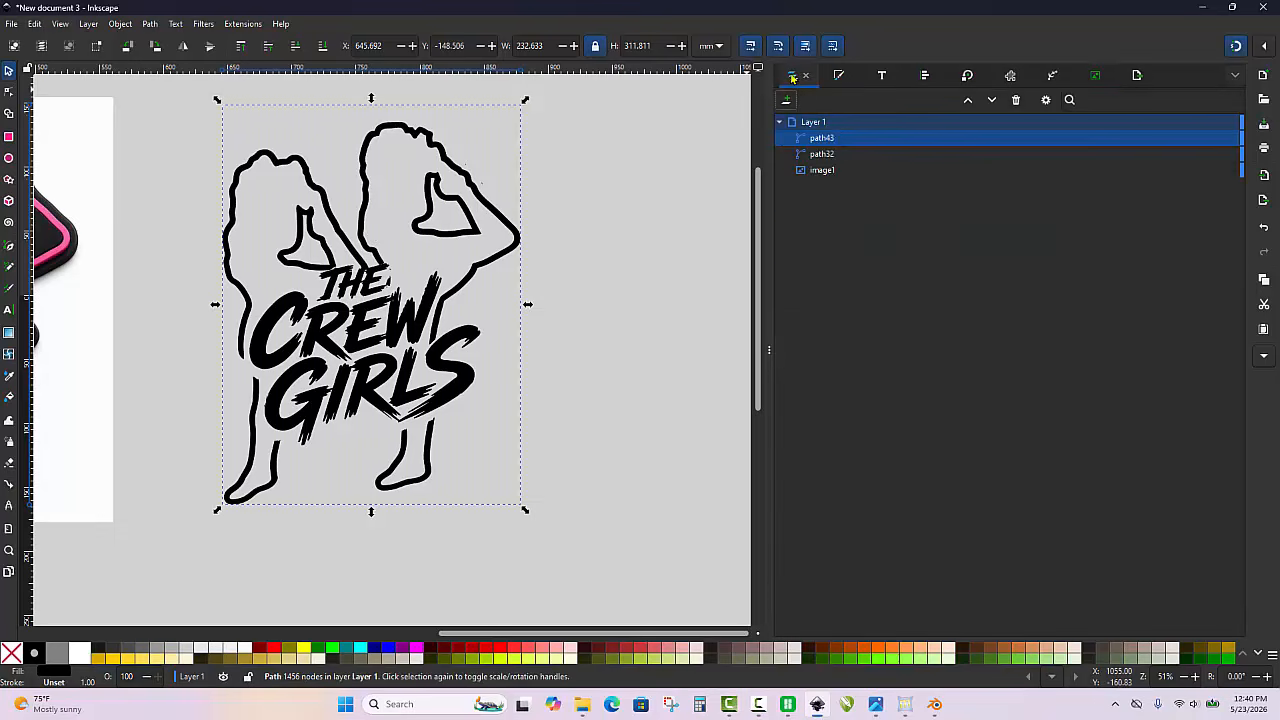
left_click(825, 153)
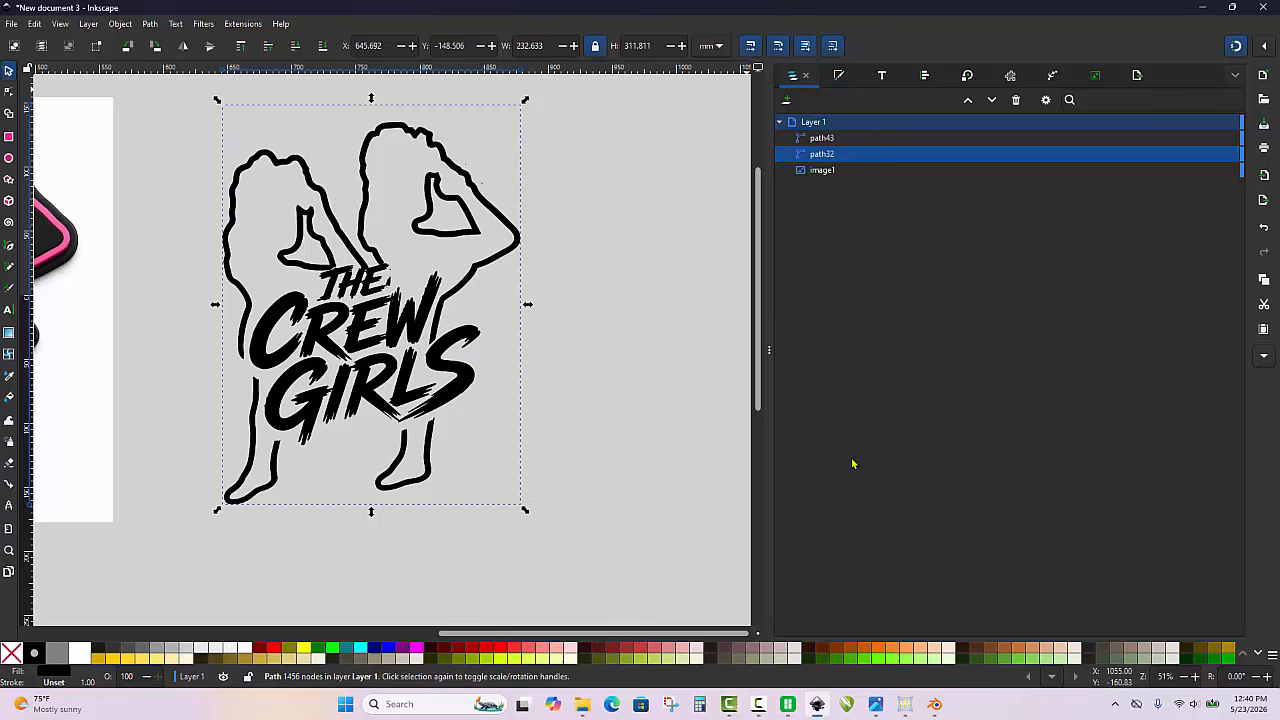
left_click(880, 660)
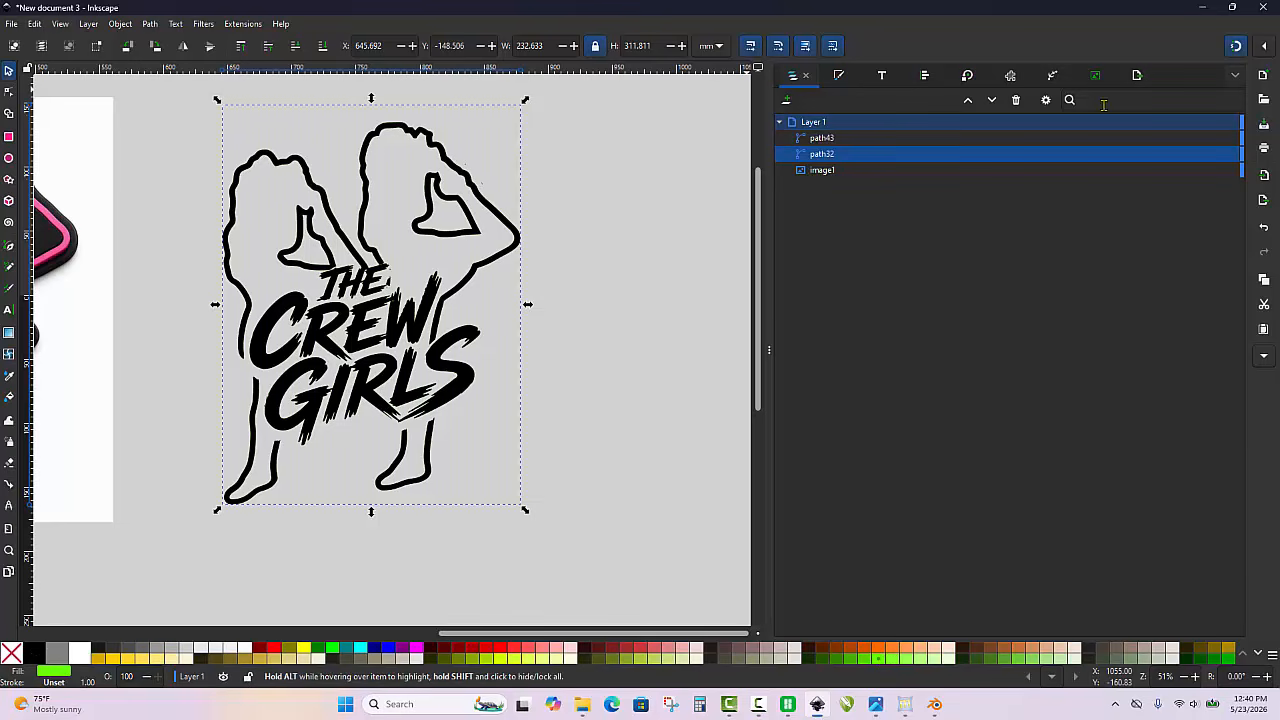
Add an Offset live path effect to the green copy and set its offset to 6 mm
left_click(1053, 77)
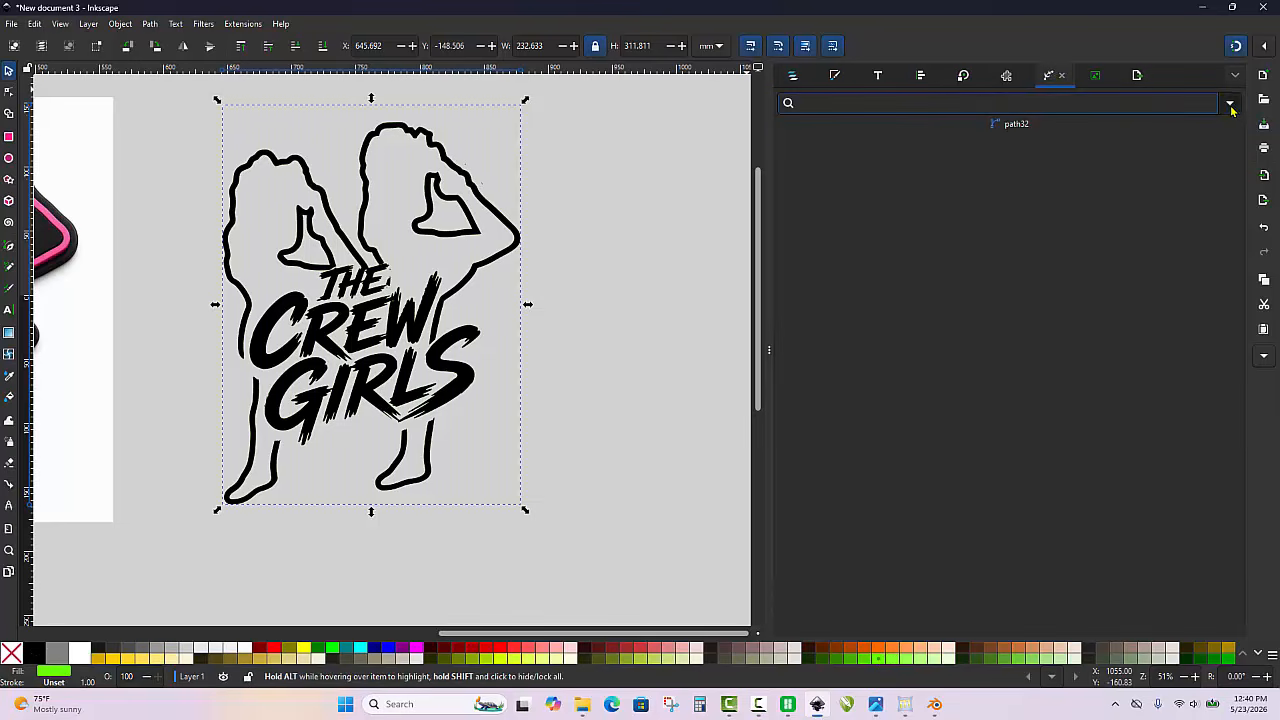
left_click(1231, 106)
left_click(1210, 155)
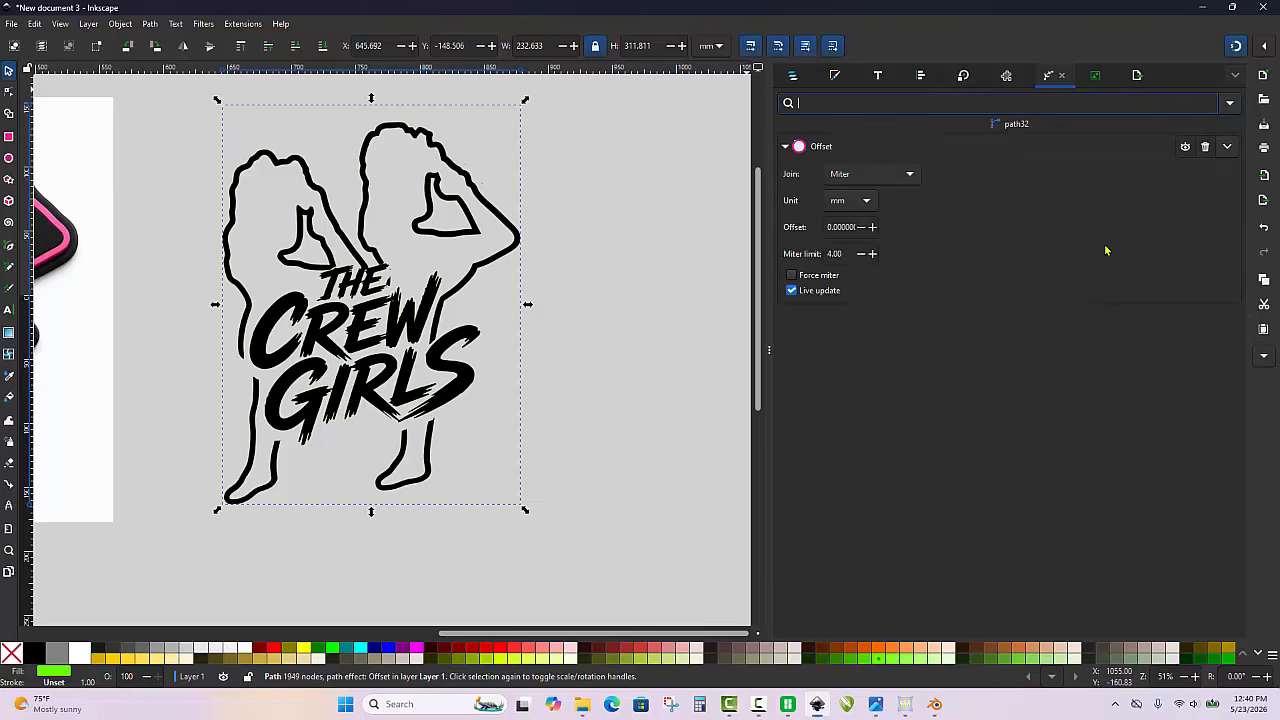
triple_click(826, 225)
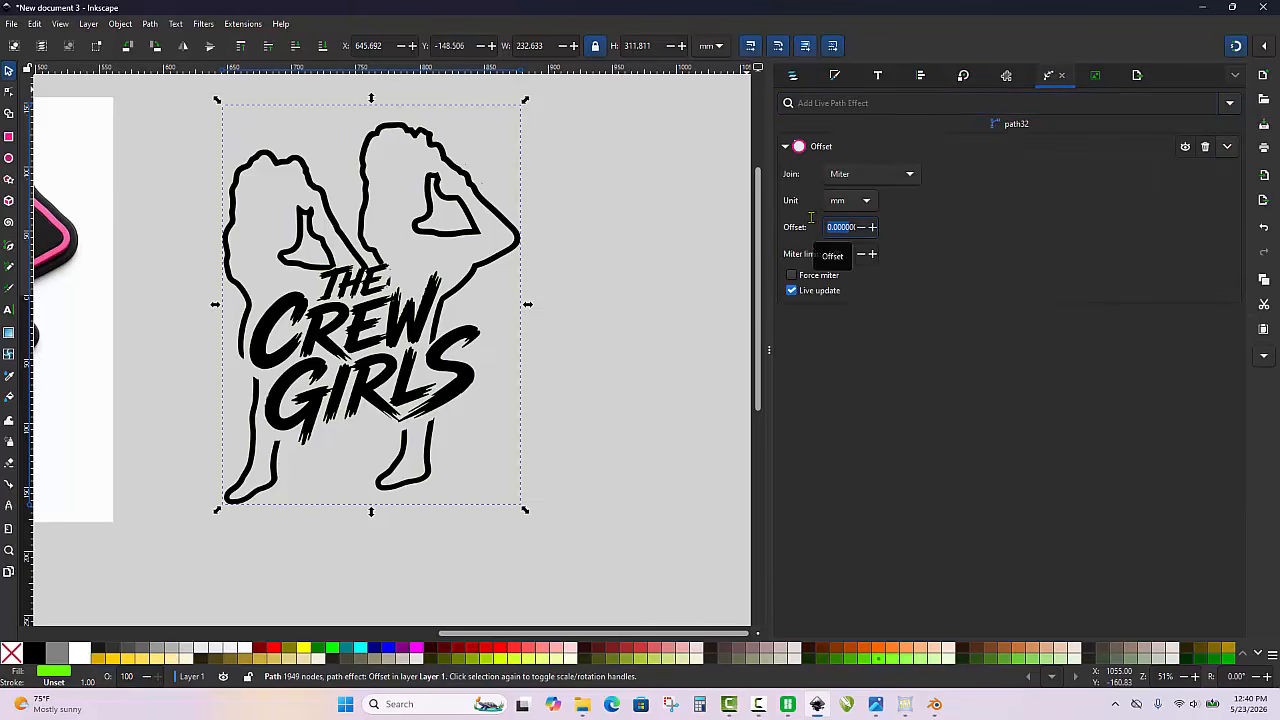
key("BackSpace")
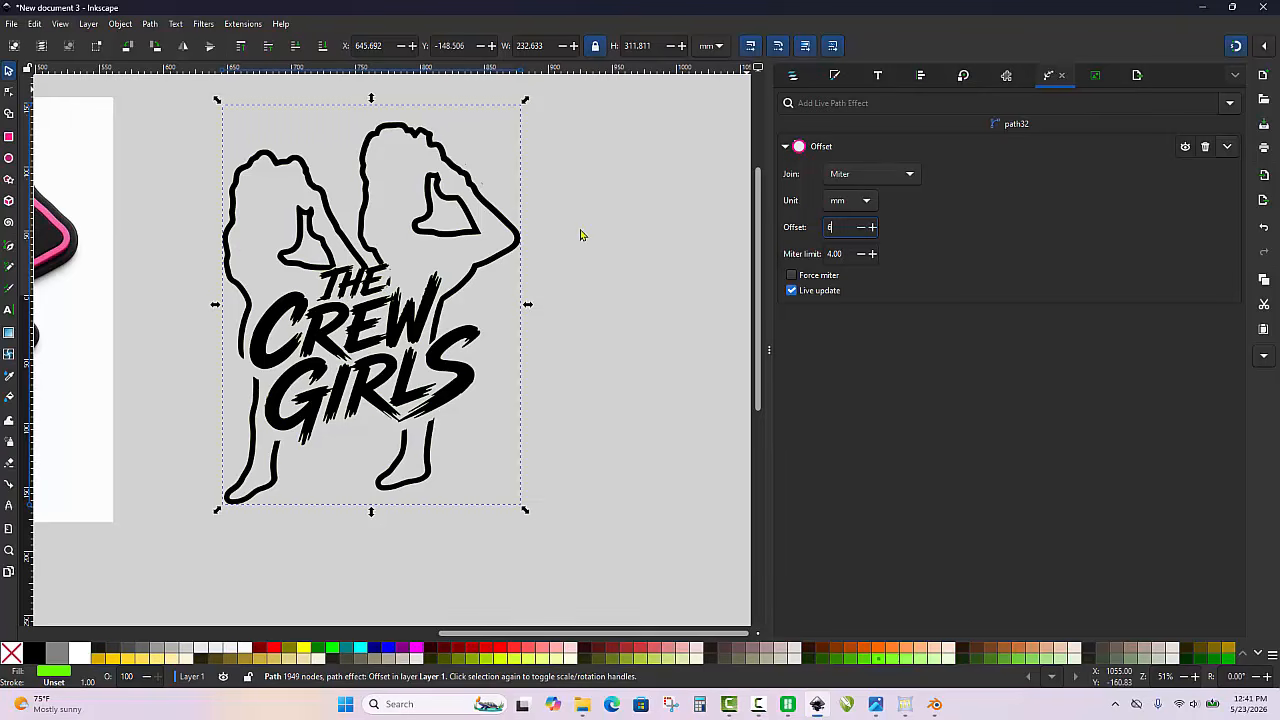
key("Return")
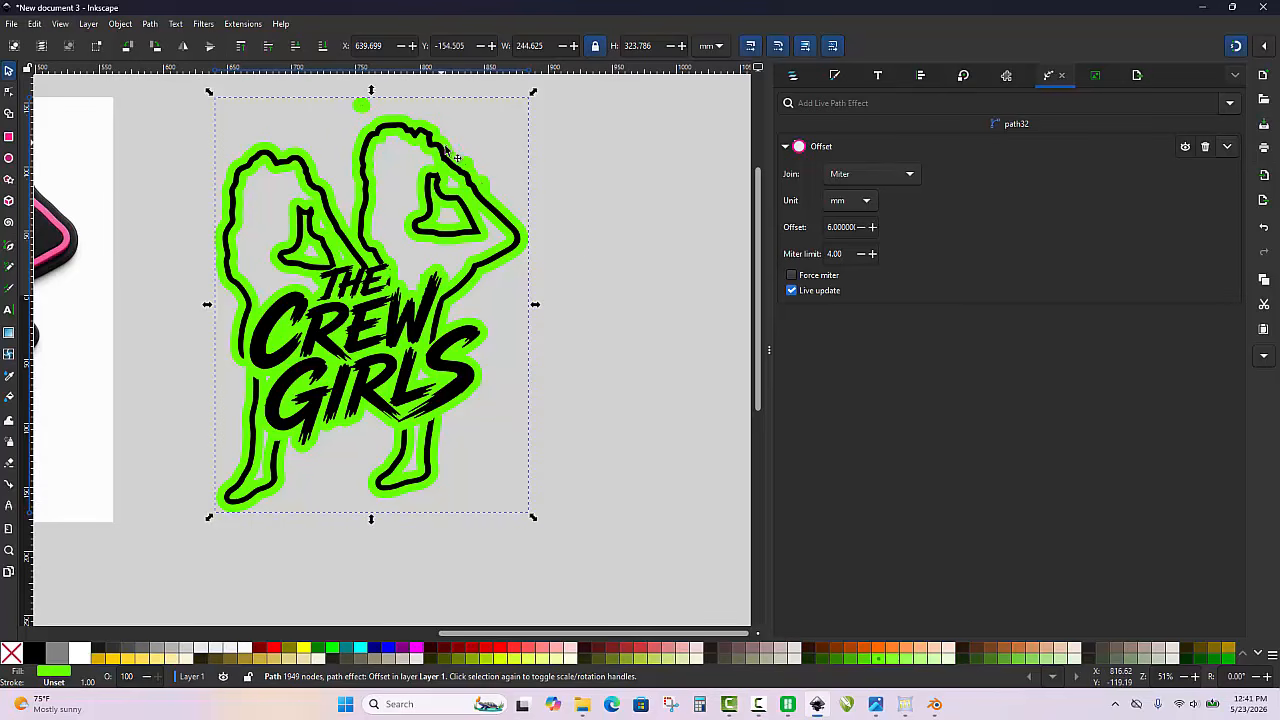
scroll(501, 190, "up", 4)
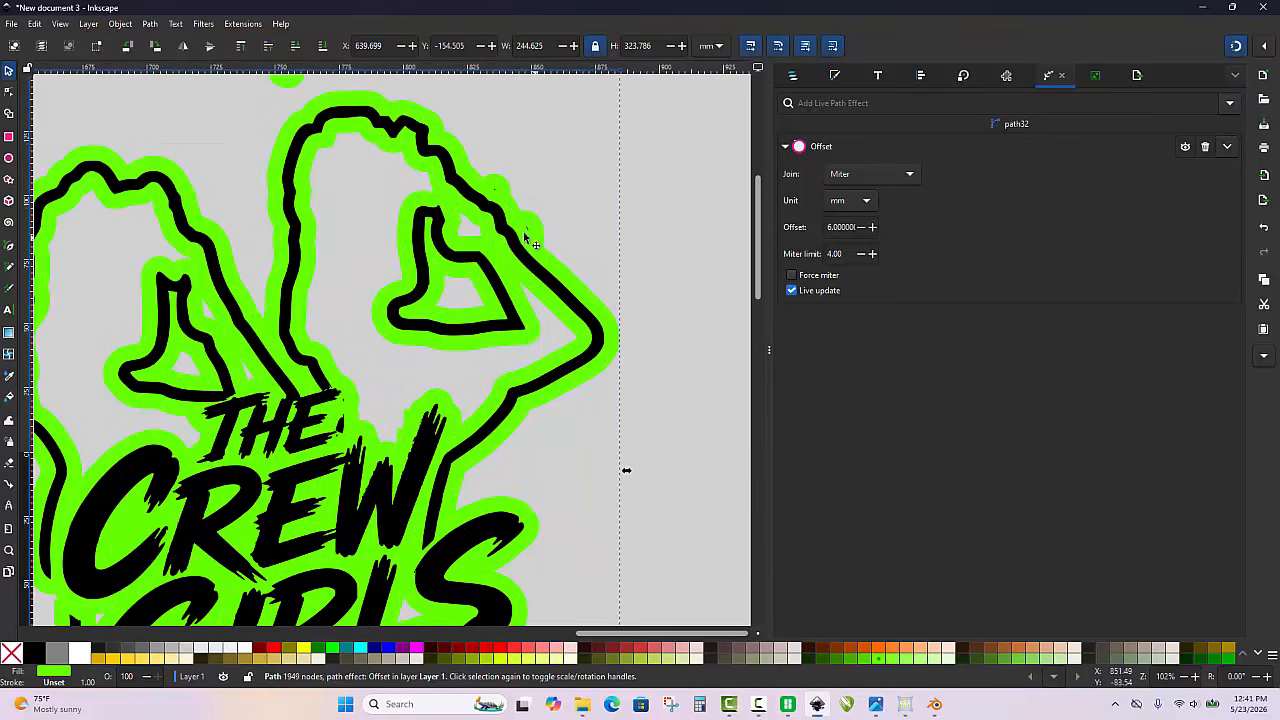
Delete the bright green offset copy behind the black artwork
scroll(415, 190, "down", 2)
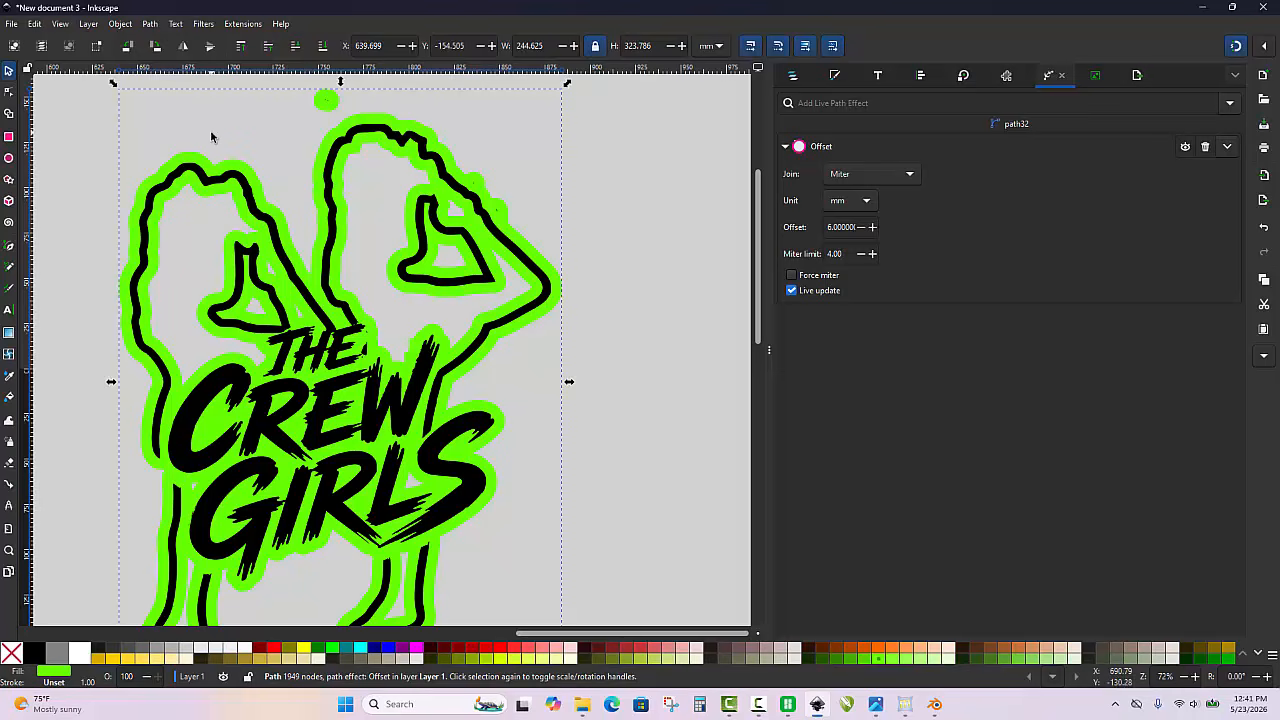
left_click(211, 132)
left_click(436, 147)
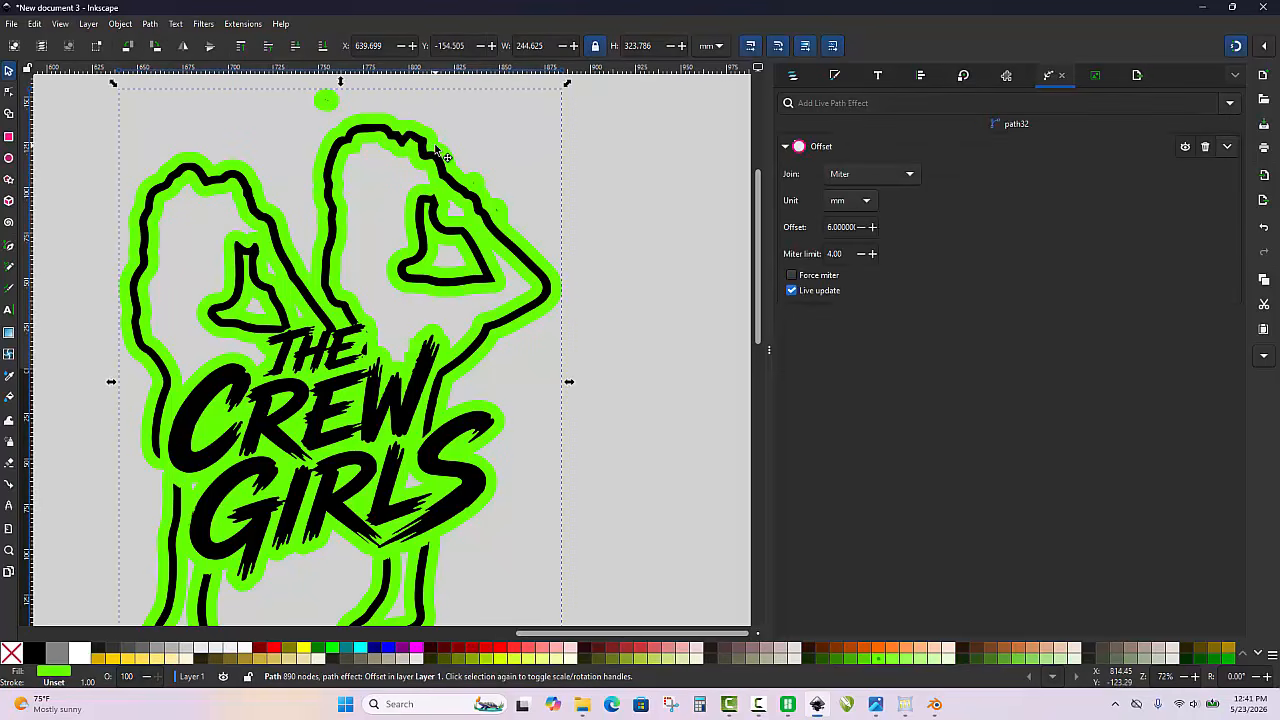
key("Delete")
Edit the nodes of the black path and delete the two stray specks beside the upper arm of the taller figure
double_click(441, 162)
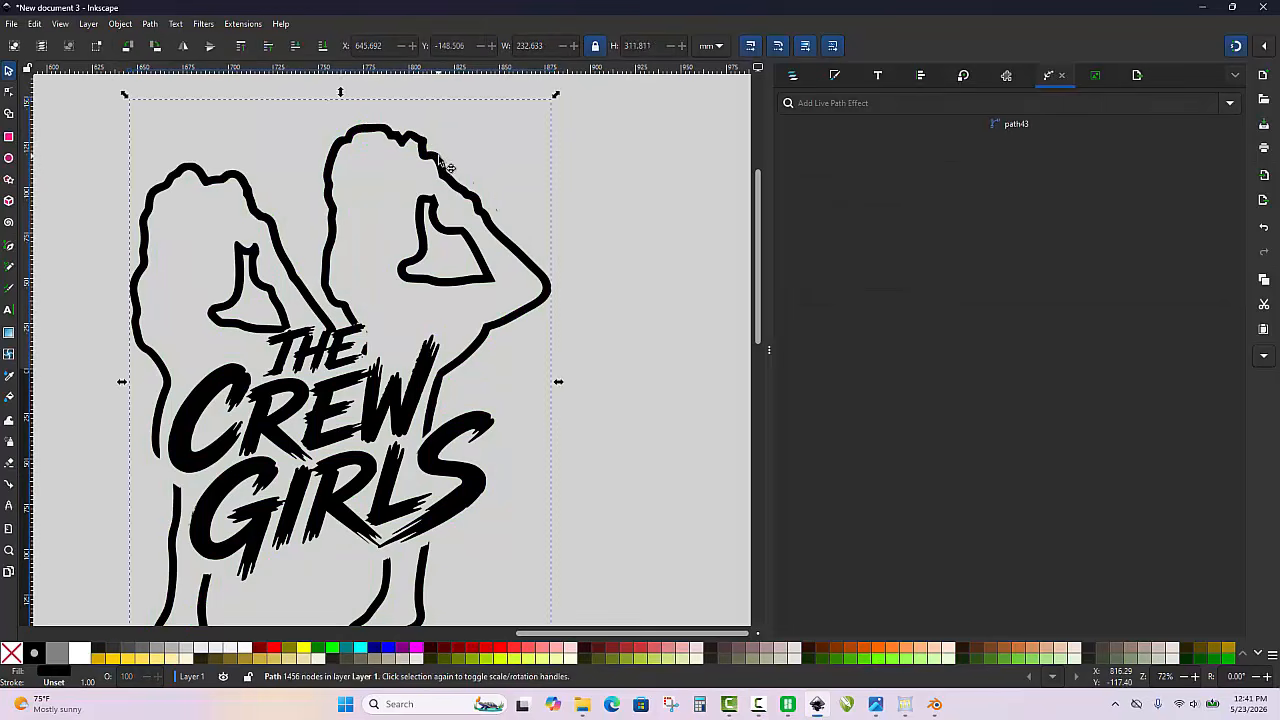
scroll(489, 177, "up", 10)
left_click_drag(393, 215, 443, 253)
key("Delete")
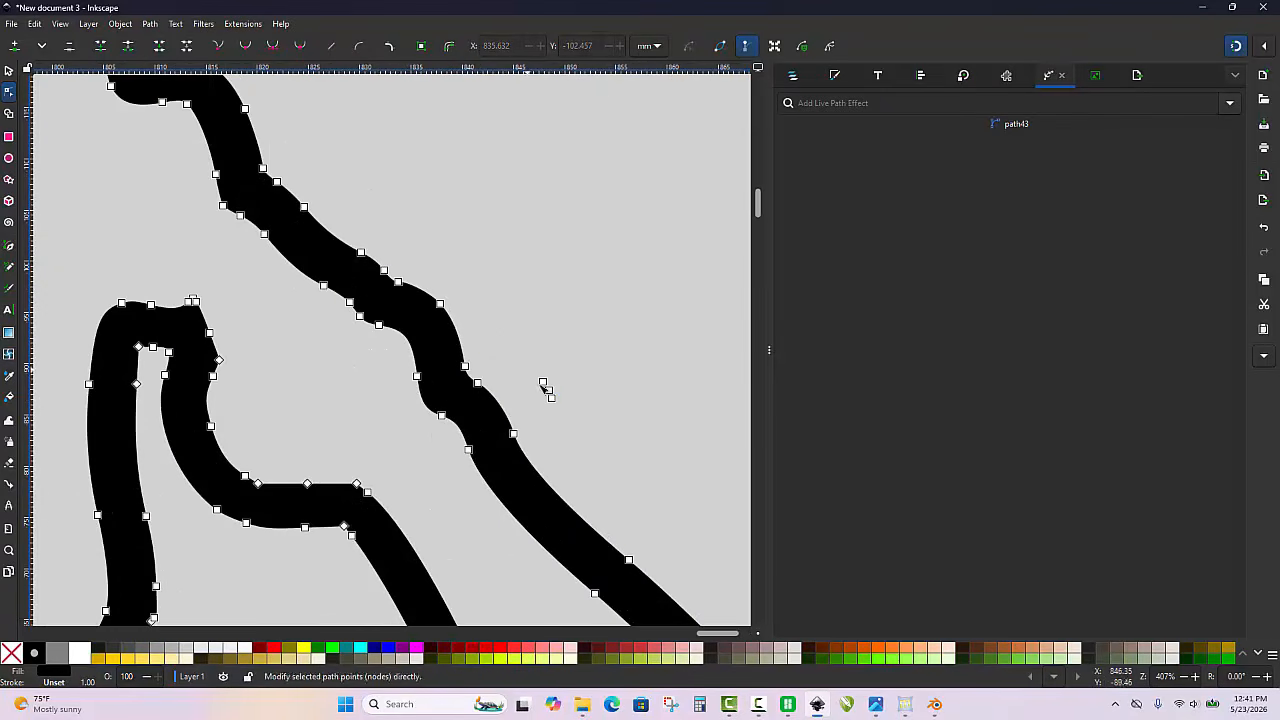
left_click_drag(526, 369, 570, 410)
key("Delete")
Delete all nodes of the stray speck above the taller figure's head
scroll(594, 395, "down", 2)
scroll(603, 404, "down", 2)
scroll(391, 279, "up", 2)
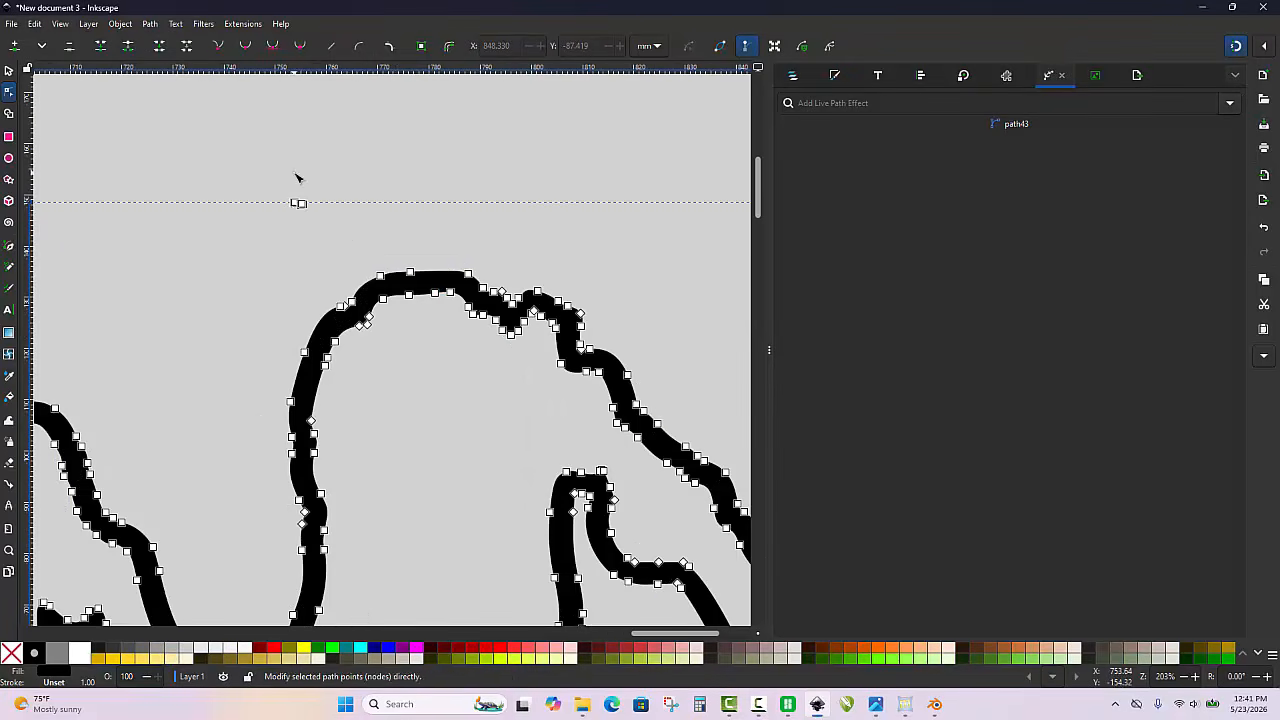
left_click_drag(289, 186, 299, 208)
left_click_drag(251, 181, 339, 240)
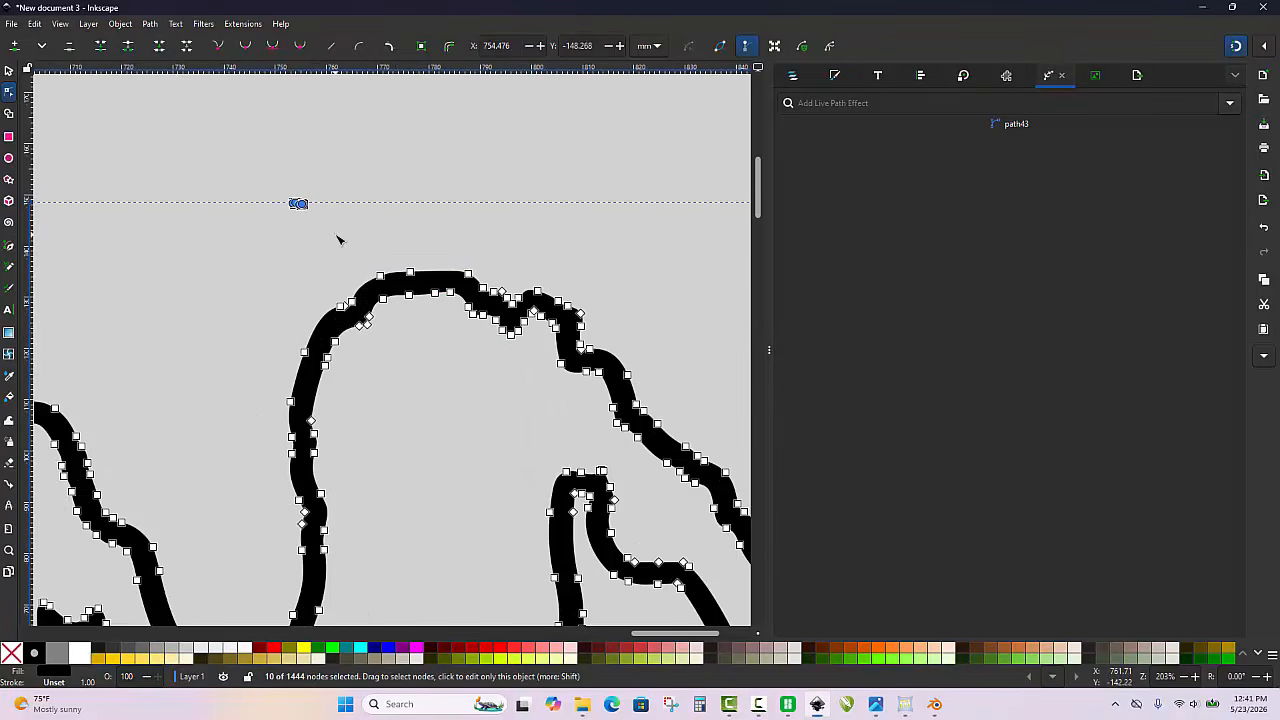
key("Delete")
Leave node editing, duplicate the cleaned black path, and fill the lower copy with light green
scroll(338, 240, "down", 4)
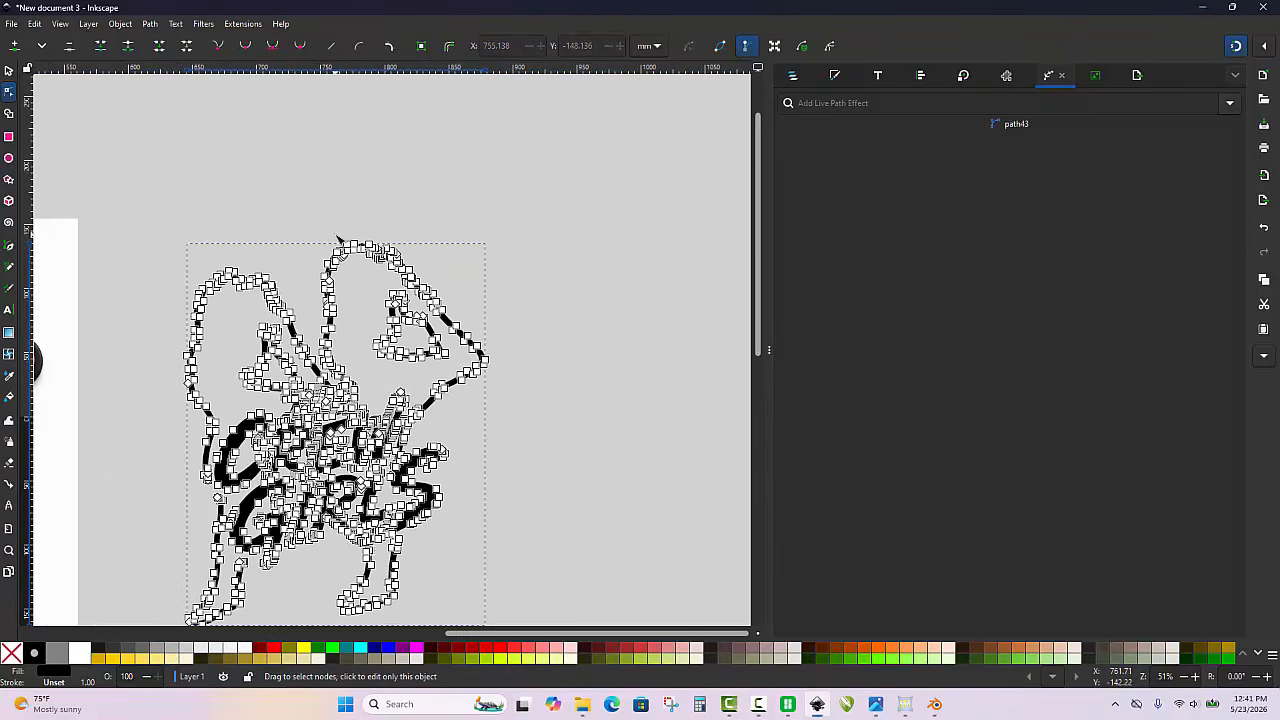
left_click(9, 70)
left_click(220, 157)
left_click(395, 265)
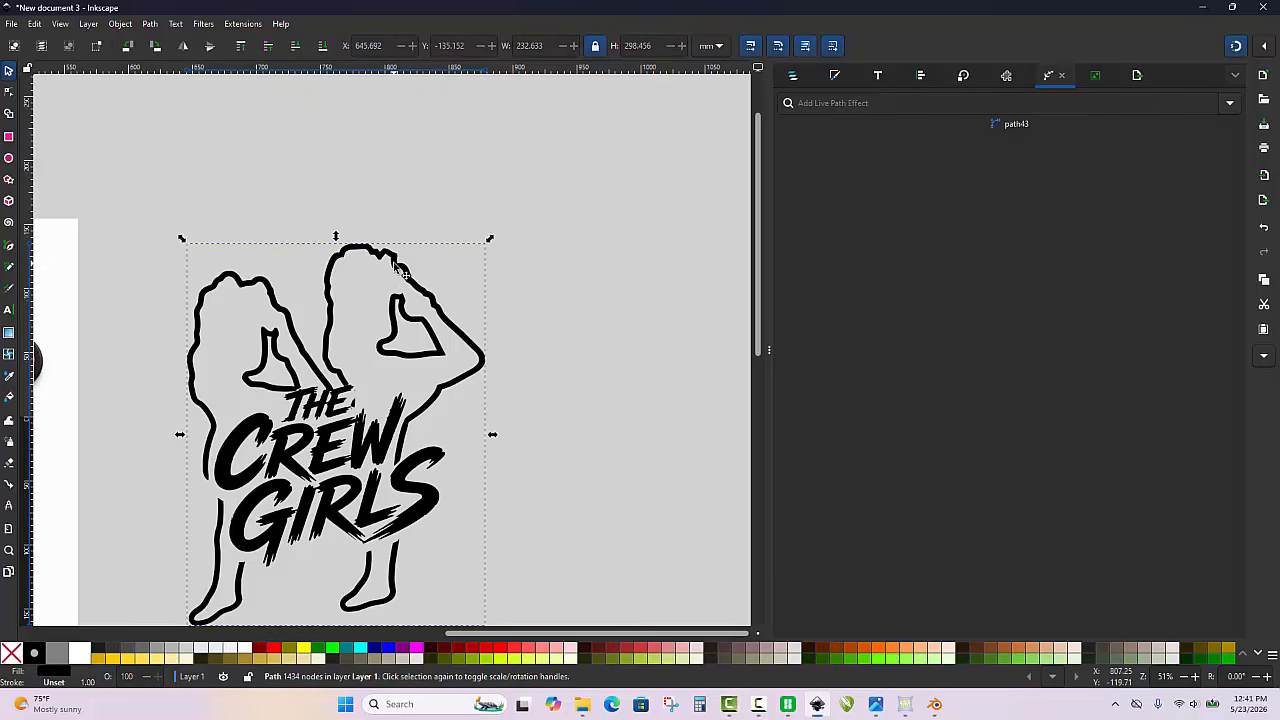
left_click(788, 74)
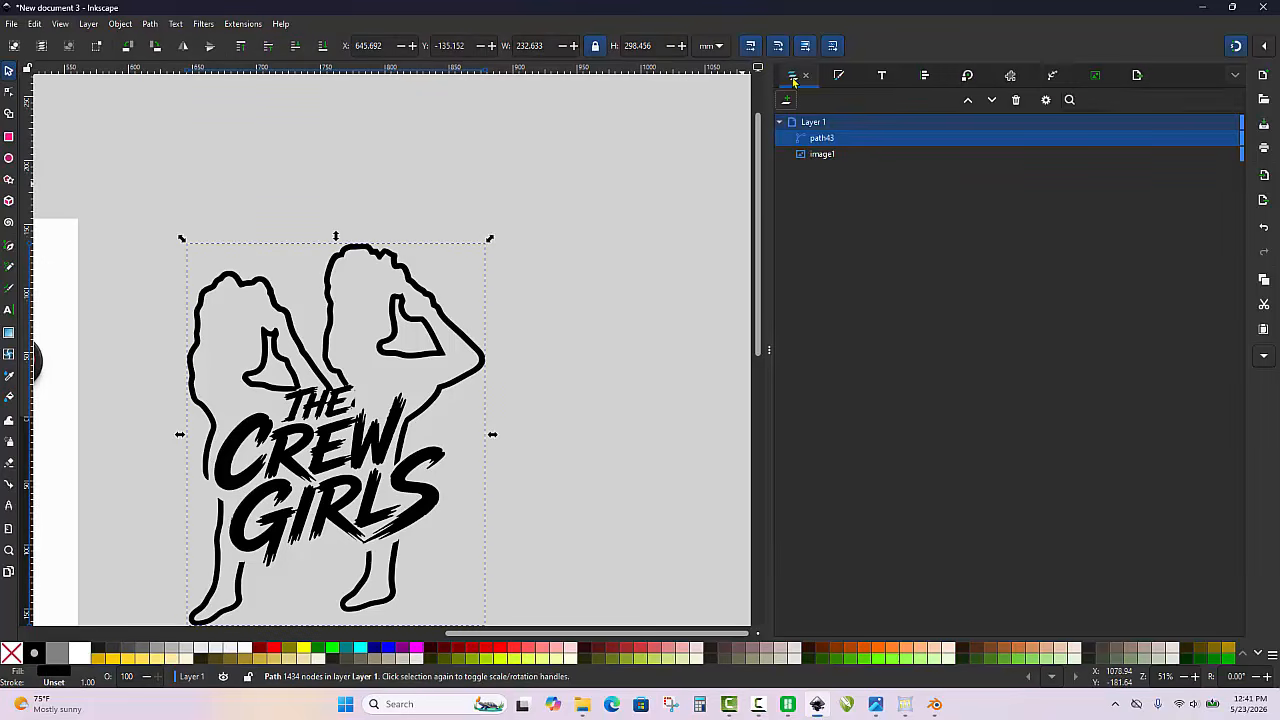
key("ctrl+d")
left_click(824, 156)
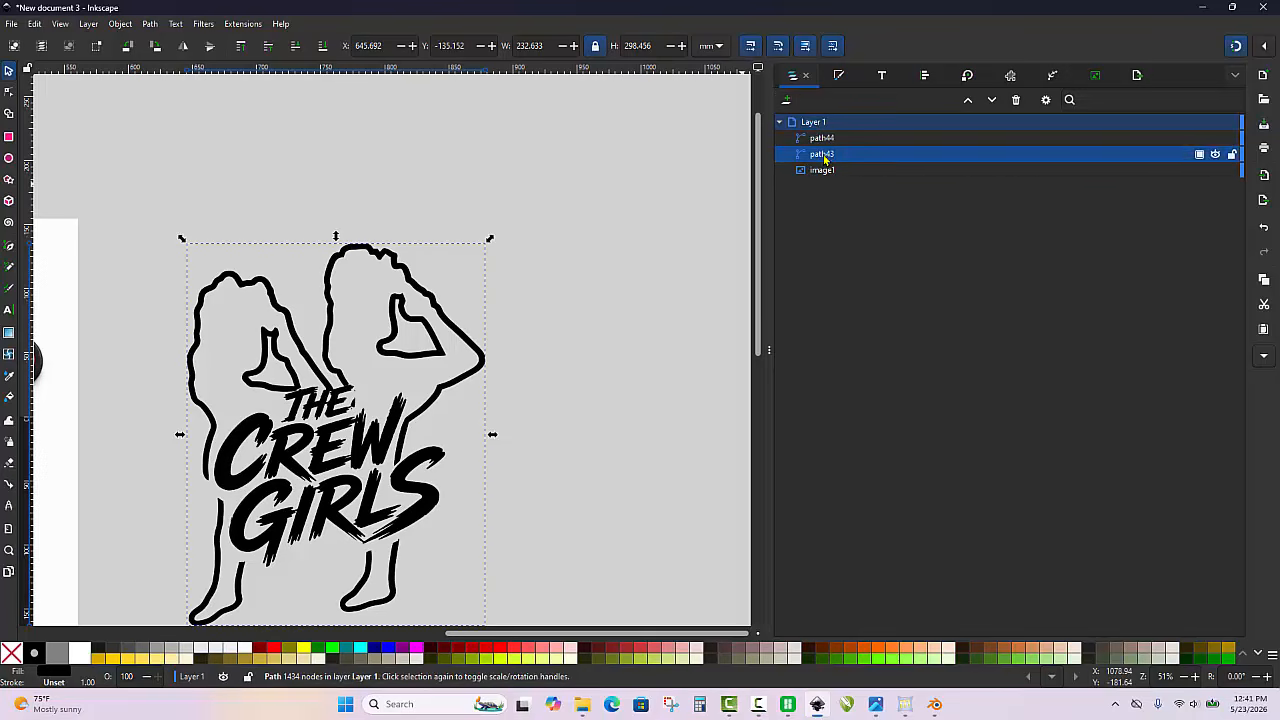
left_click(909, 658)
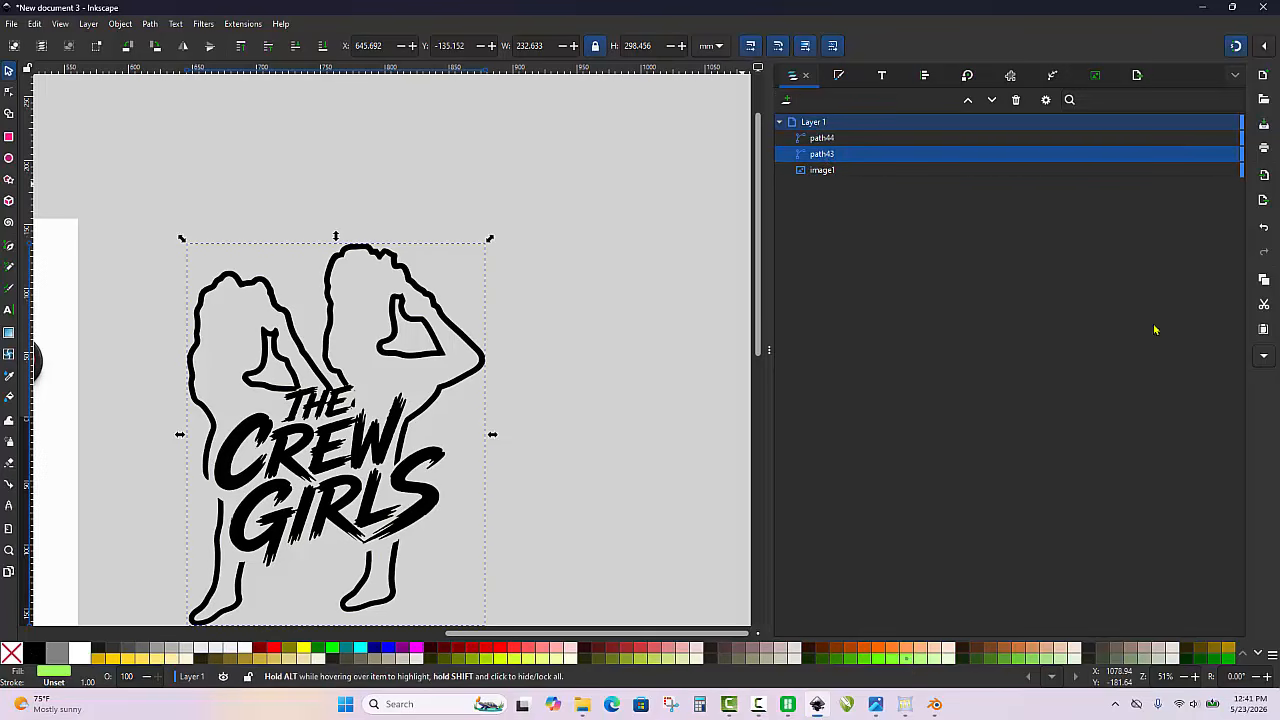
Add an Offset live path effect to the light green copy and set its offset to 6 mm
left_click(1052, 75)
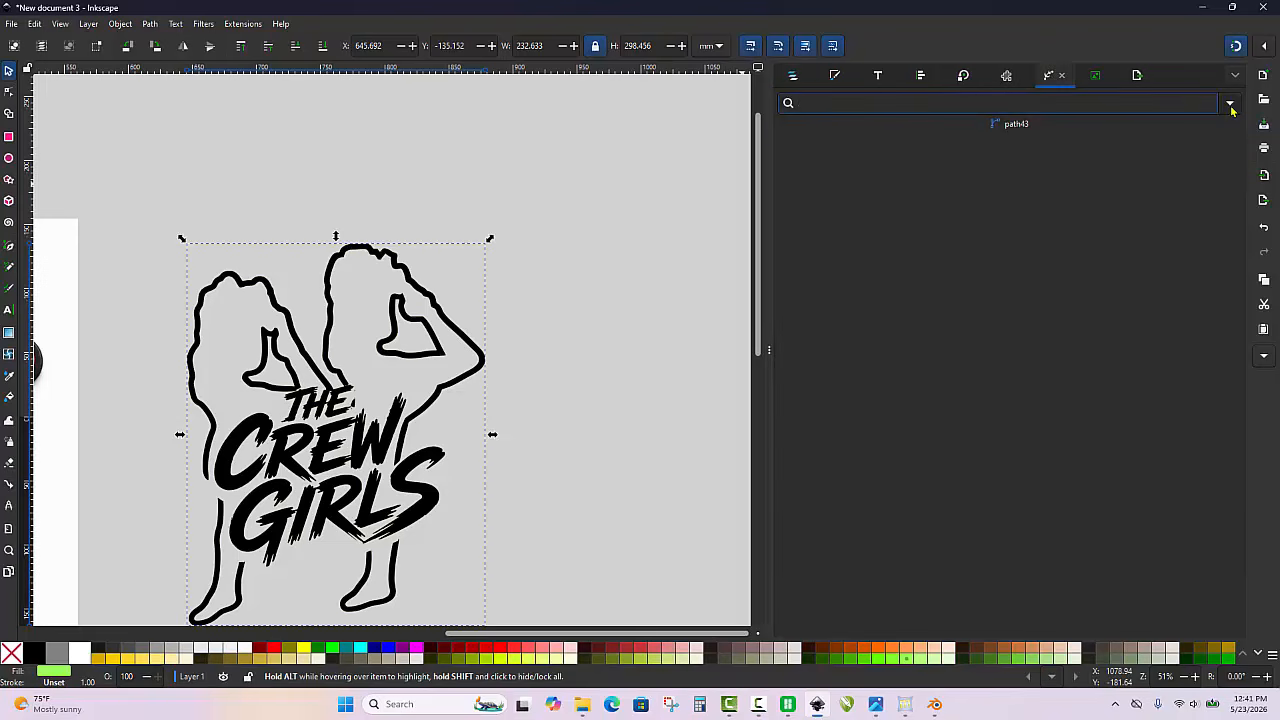
left_click(1229, 103)
left_click(1205, 154)
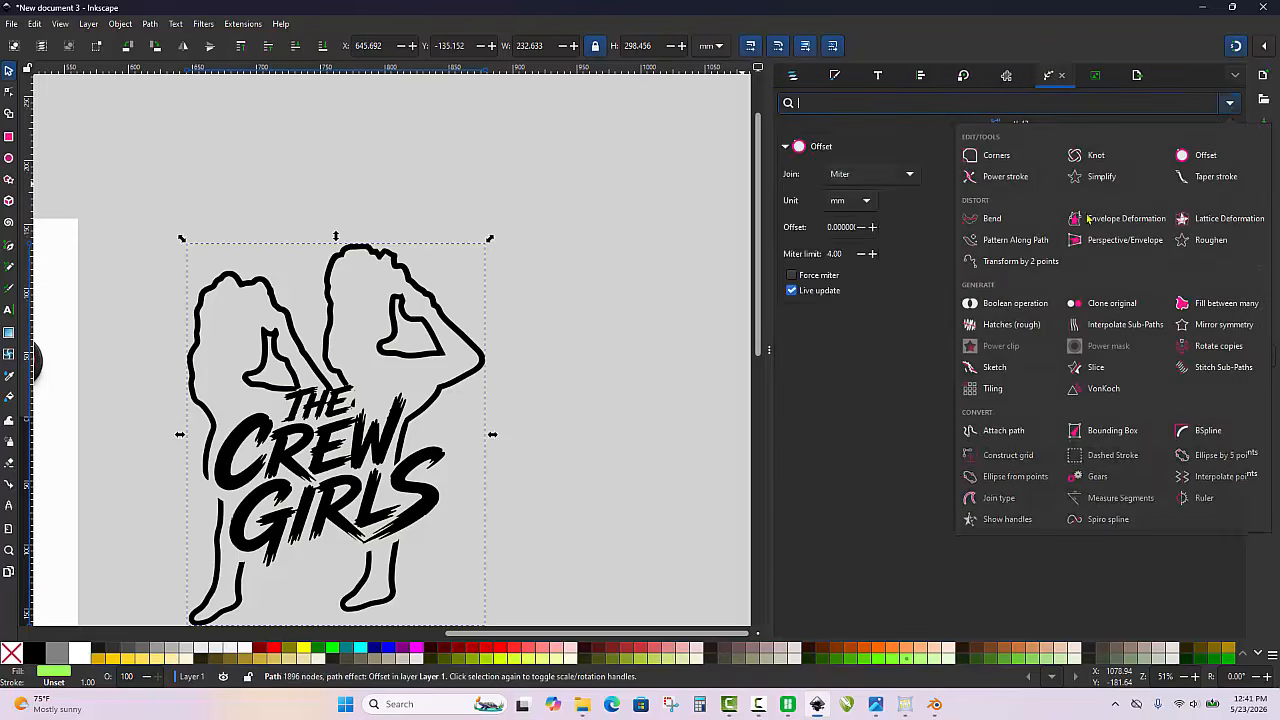
double_click(852, 226)
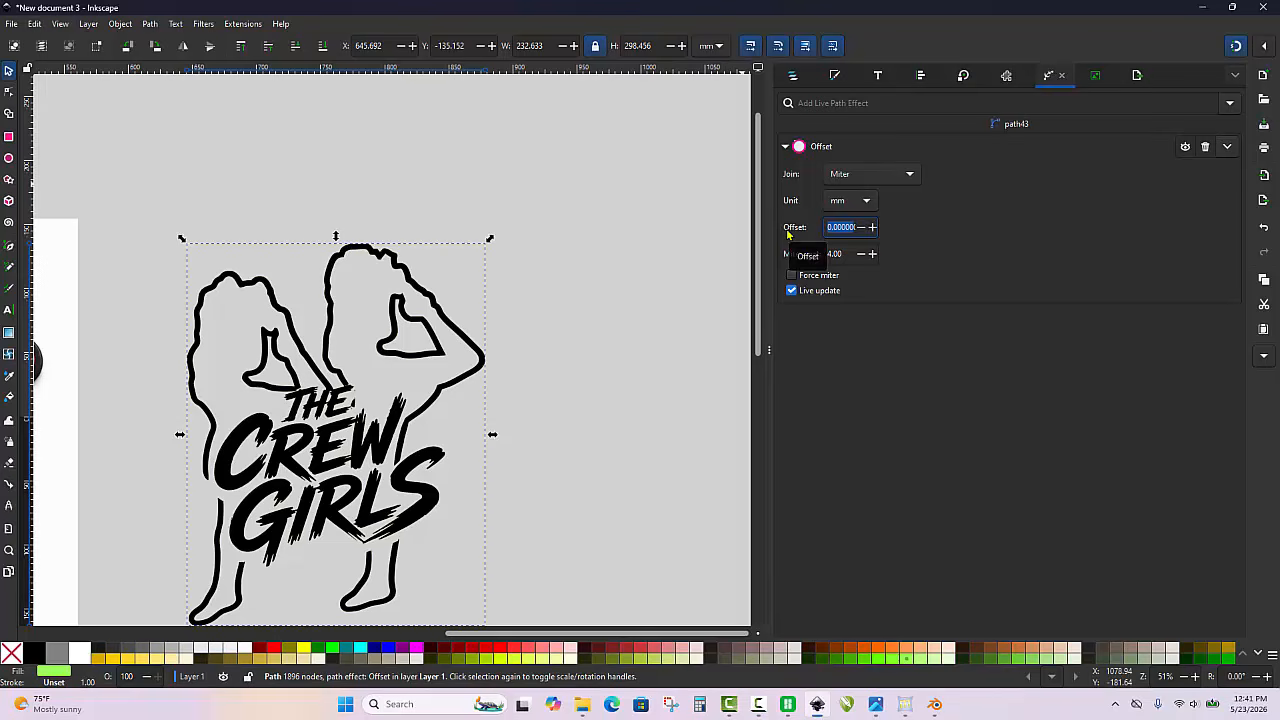
key("BackSpace")
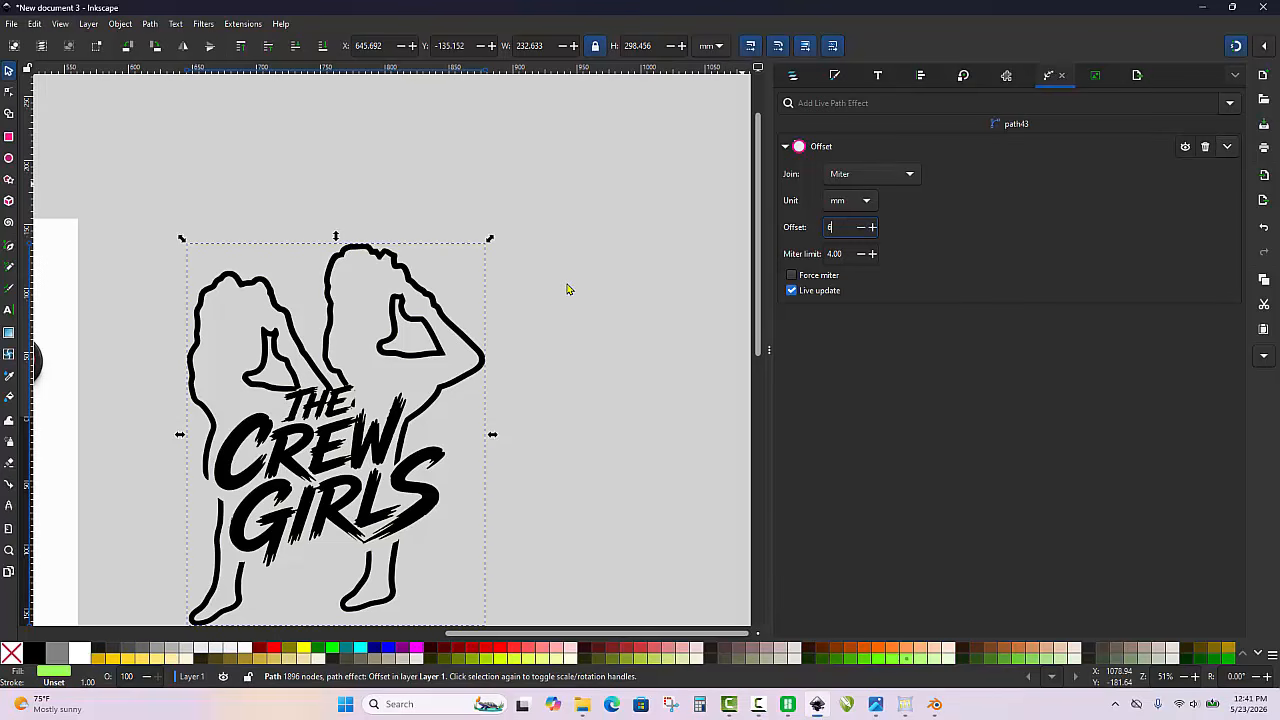
key("Return")
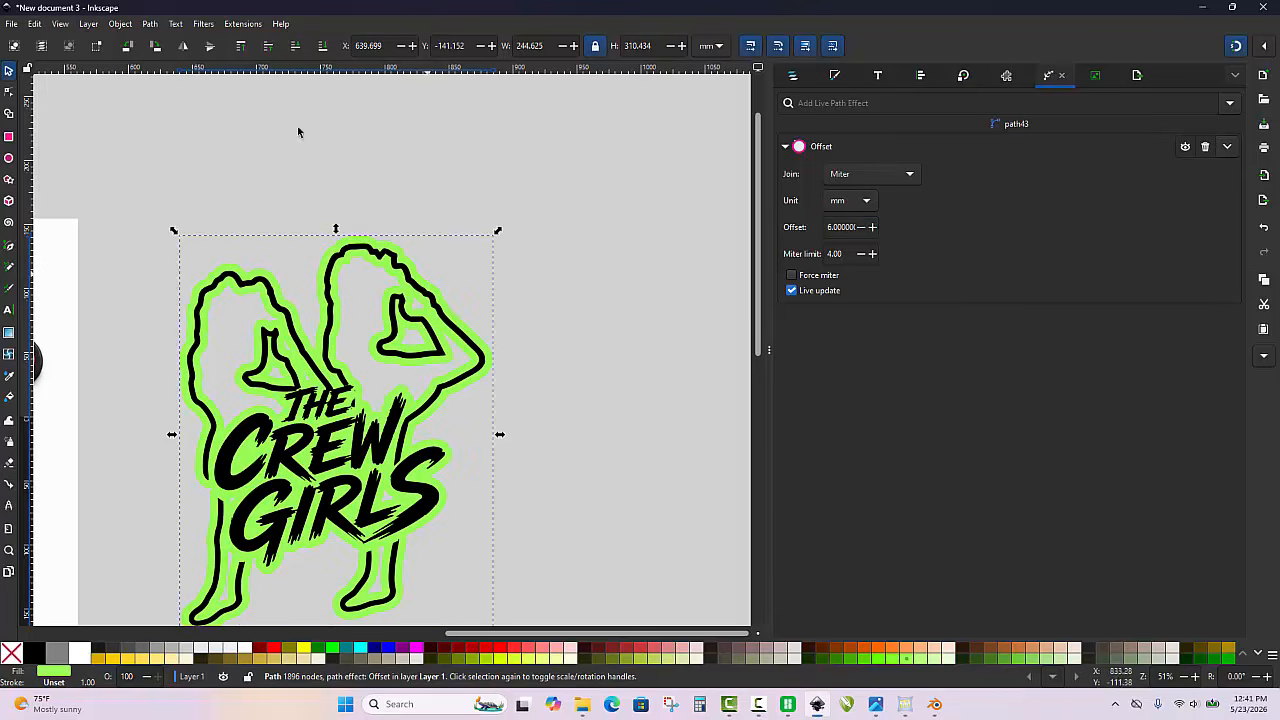
Convert the green offset to a plain path, break it apart, and union the pieces into one solid backing
left_click(148, 25)
left_click(157, 40)
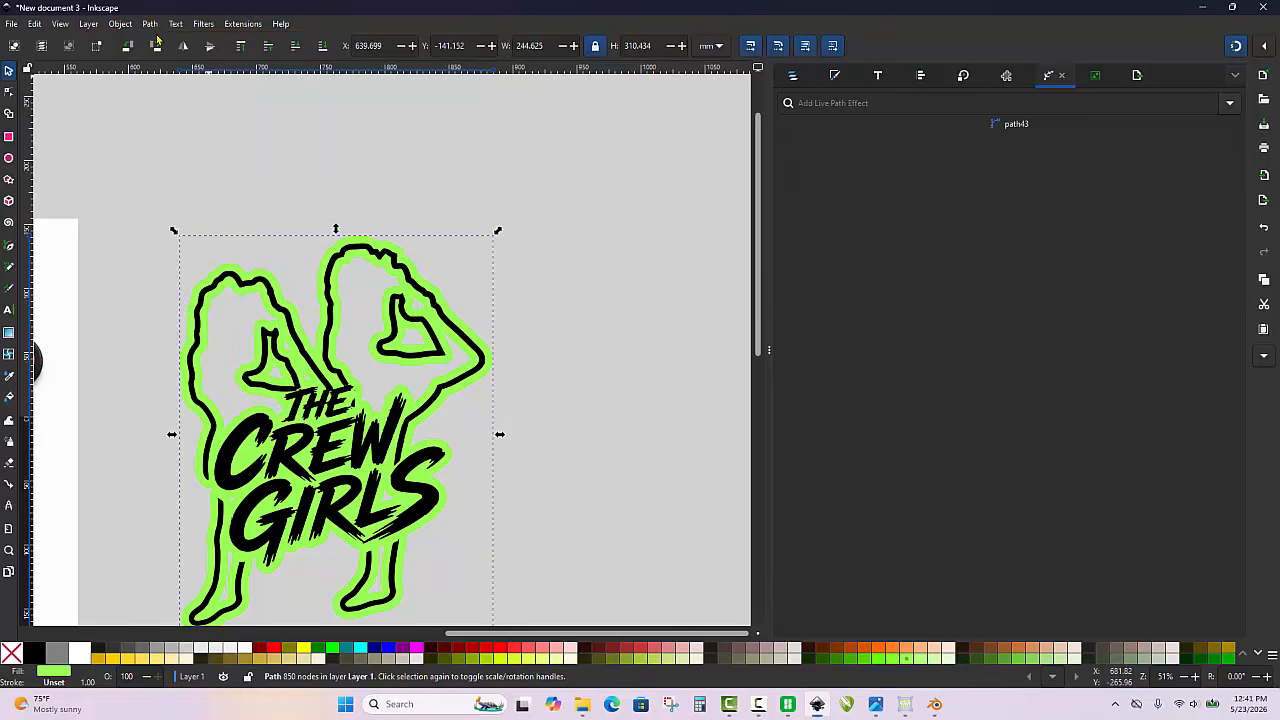
left_click(150, 25)
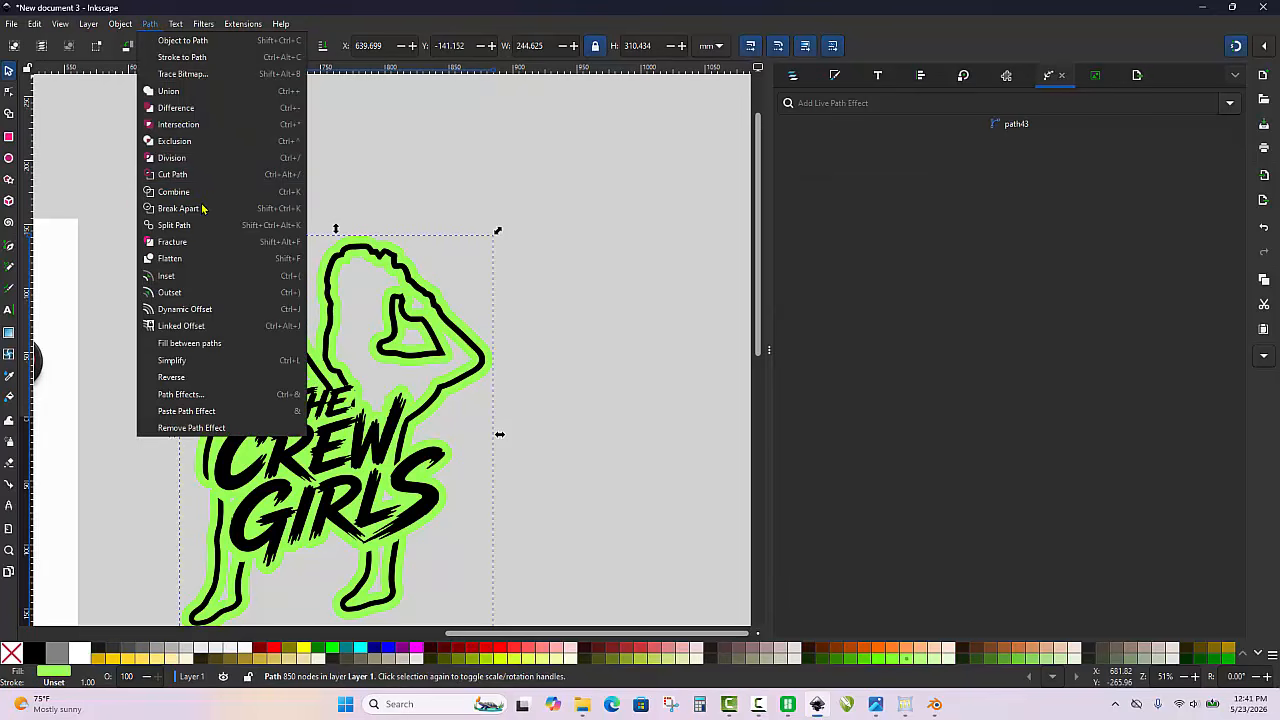
left_click(178, 208)
left_click(150, 25)
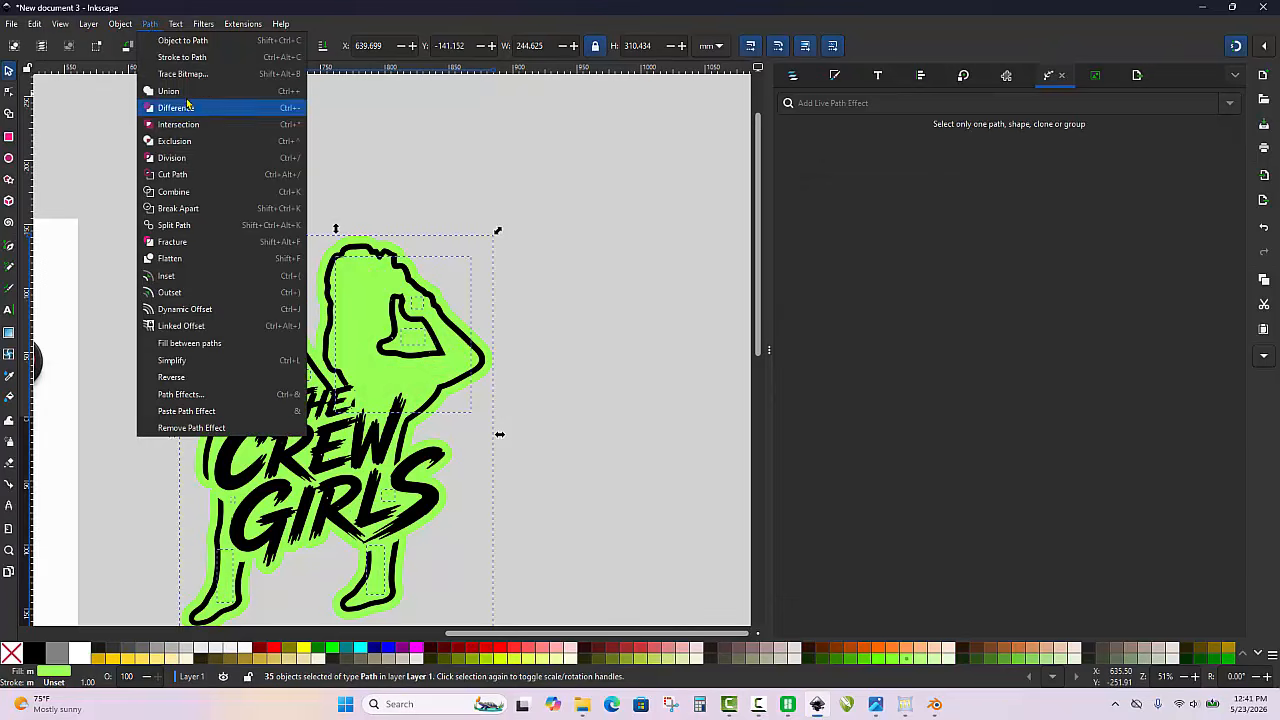
left_click(165, 89)
Pull the black artwork aside to check the green backing, and undo the move
left_click(514, 224)
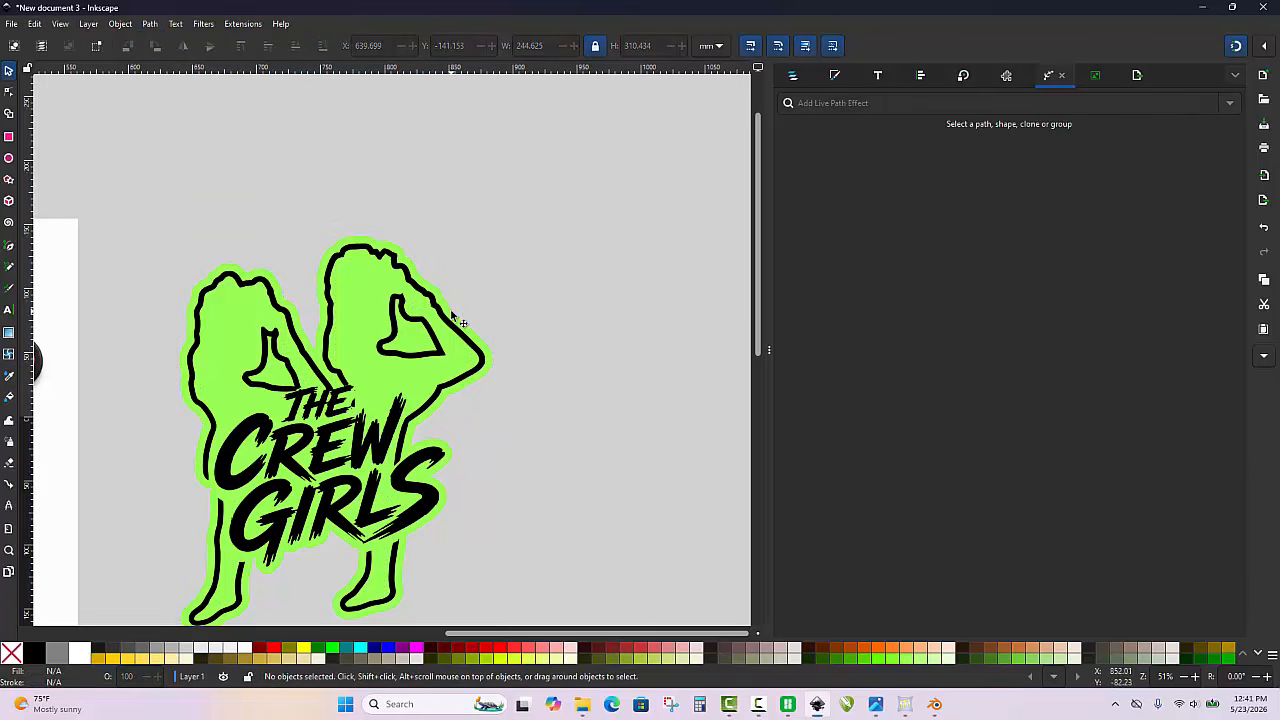
left_click_drag(453, 313, 652, 268)
key("ctrl+z")
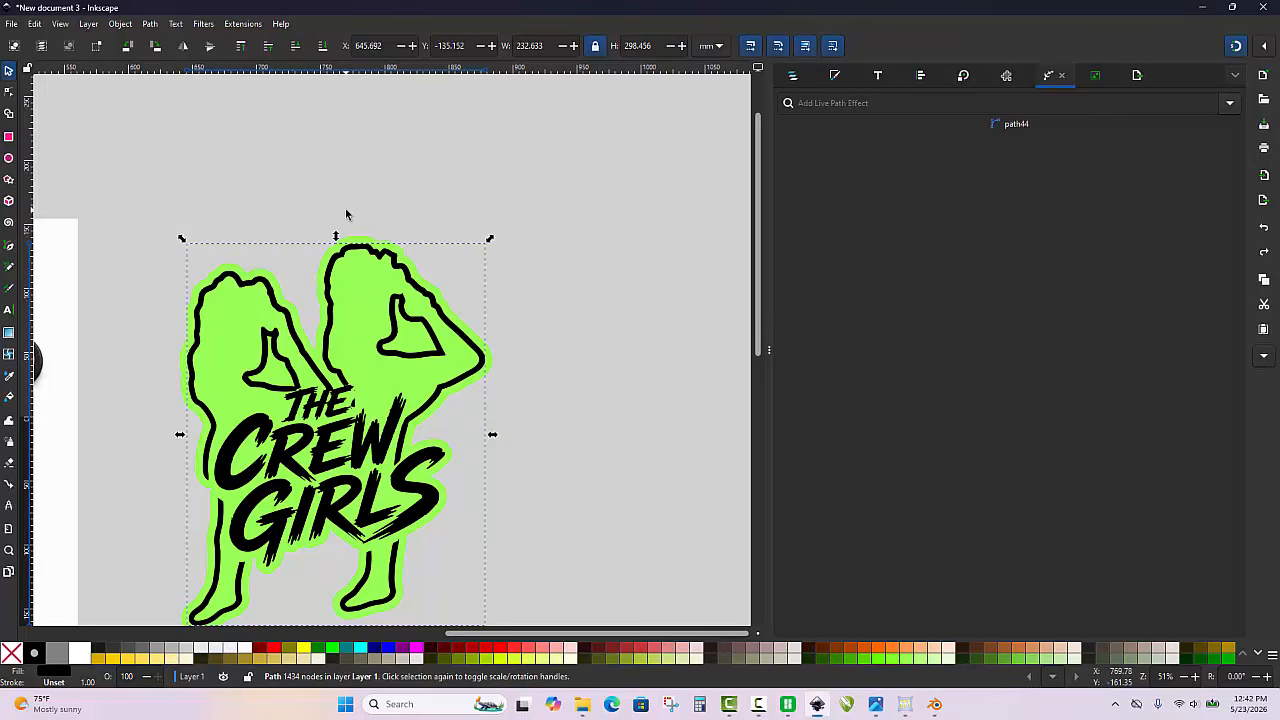
left_click(416, 186)
Select the black artwork together with its green backing and scale them proportionally to a height of 65 mm
scroll(416, 186, "down", 1)
scroll(318, 348, "up", 1)
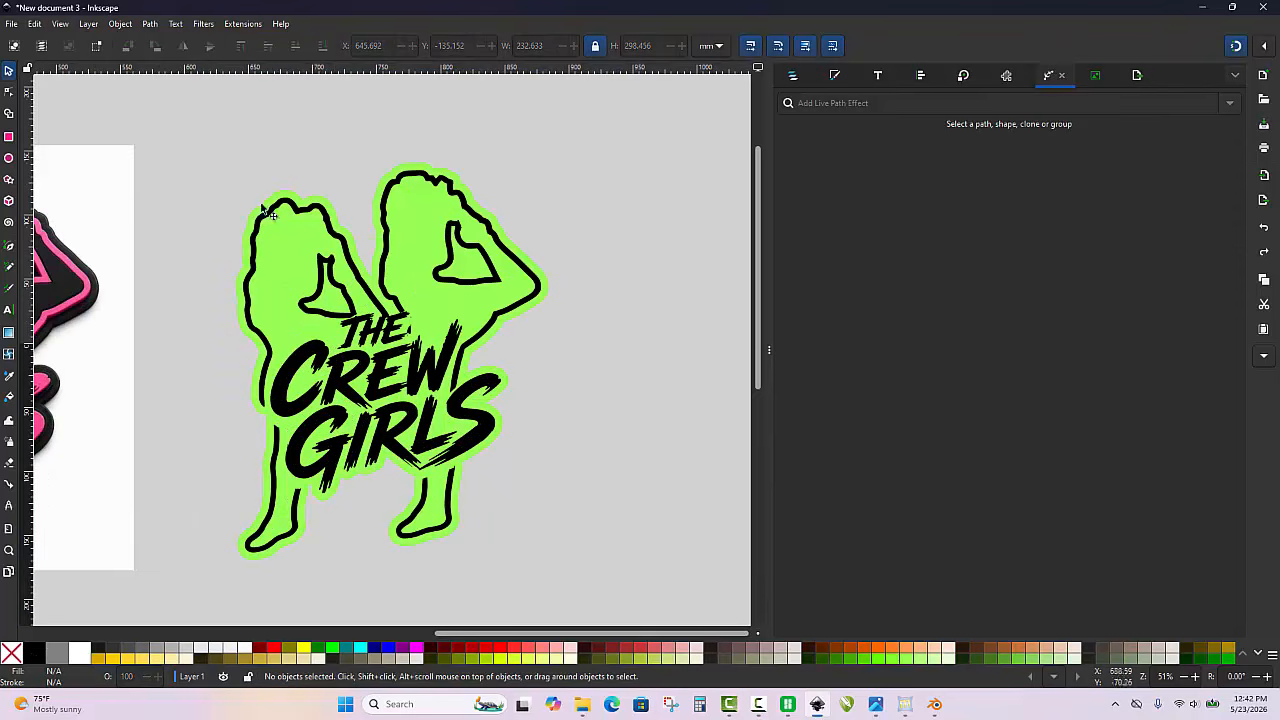
left_click_drag(175, 137, 631, 594)
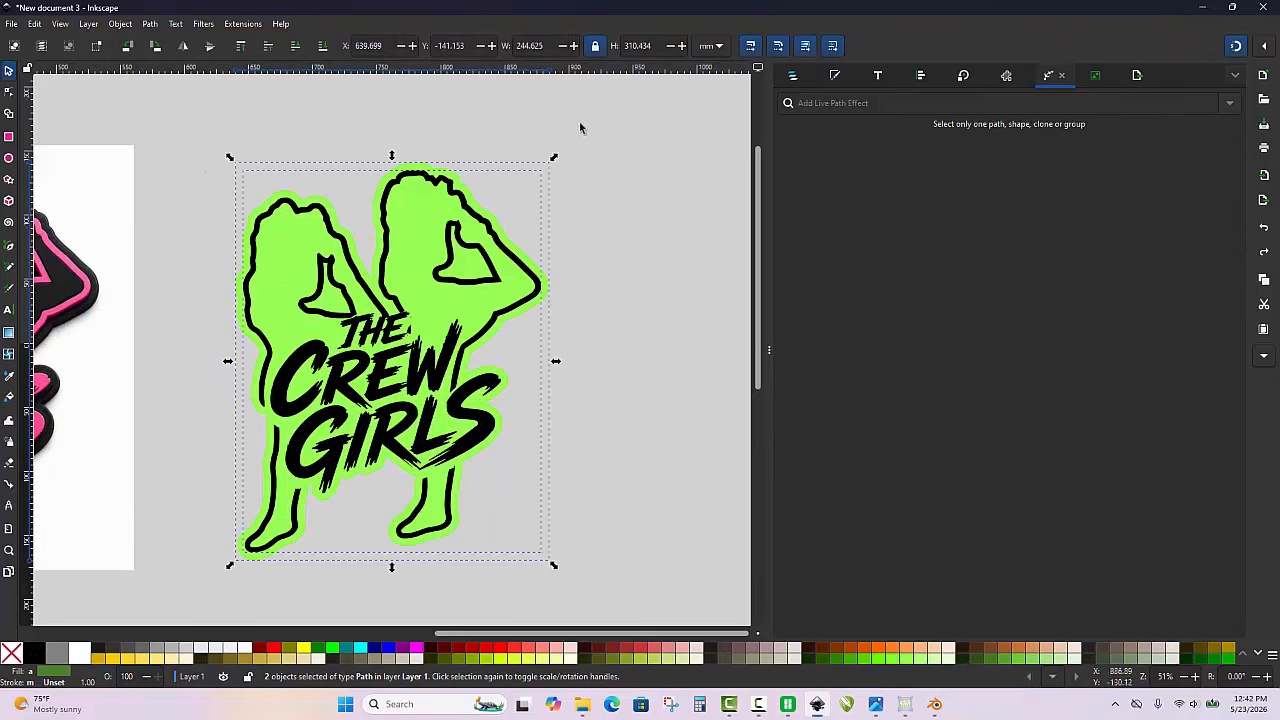
double_click(657, 46)
type("65")
key("Return")
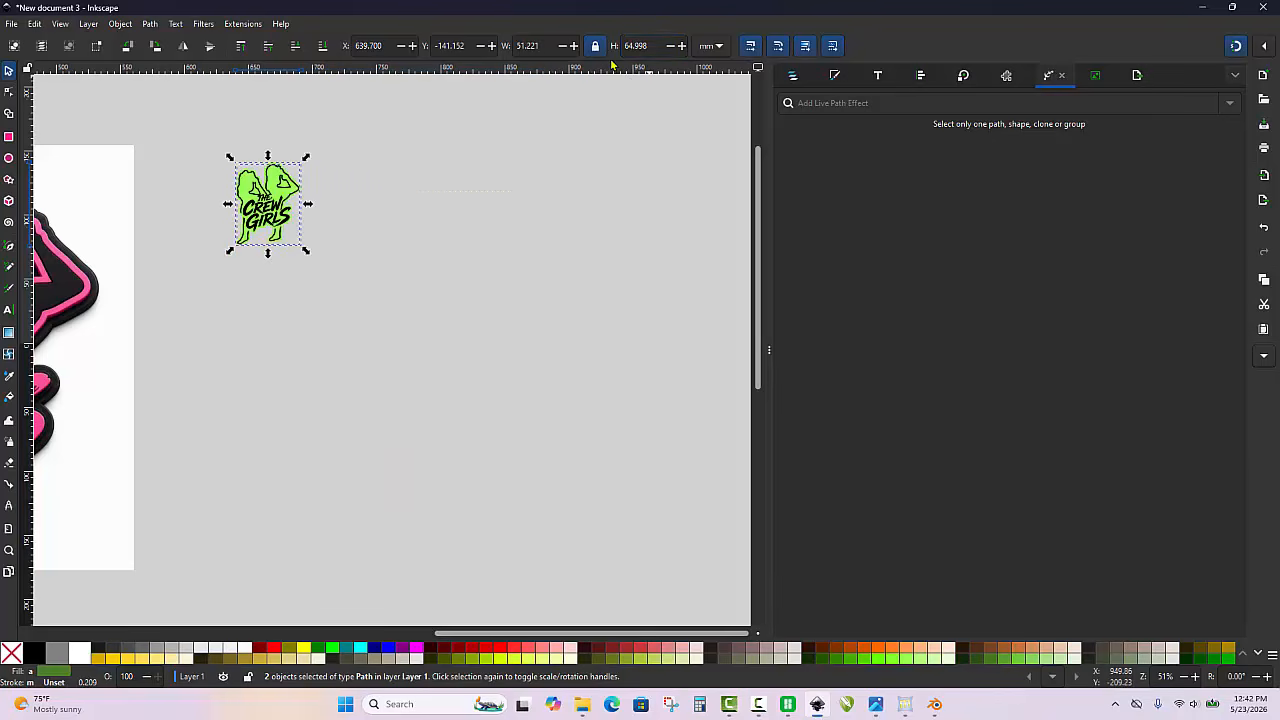
key("3")
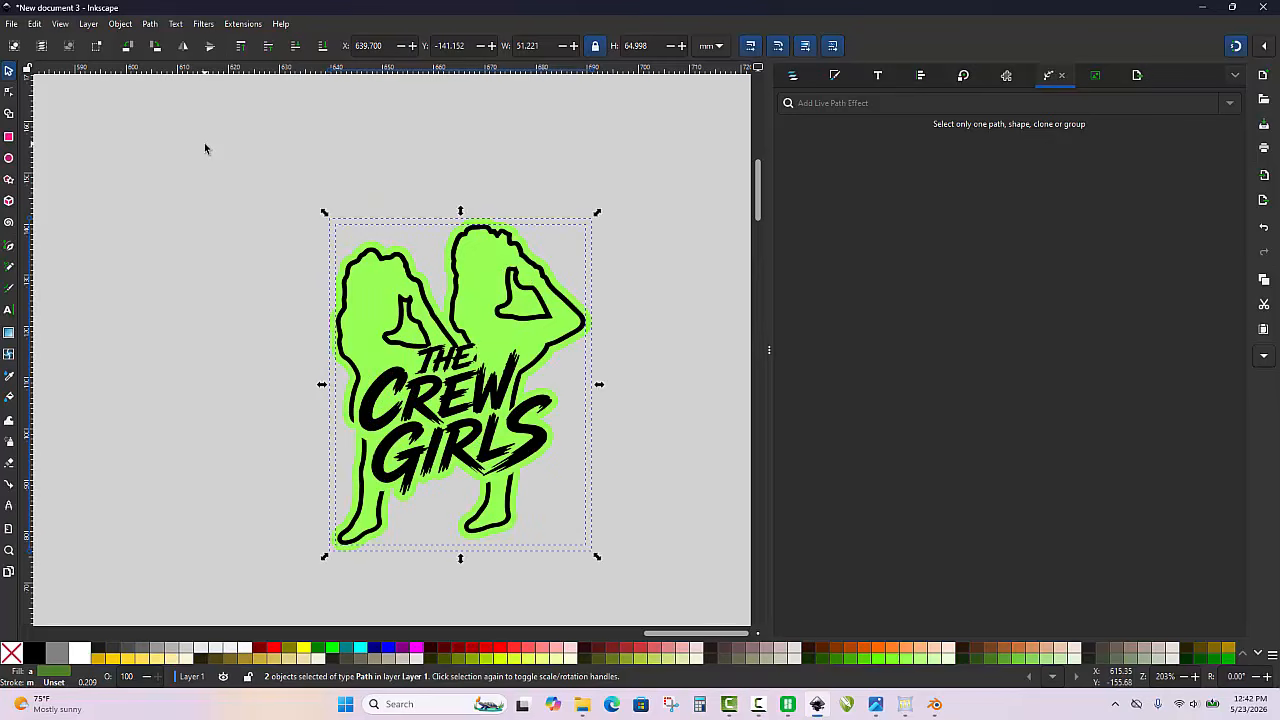
Save the drawing to the Desktop as the Inkscape SVG file CGKey.svg
key("ctrl+s")
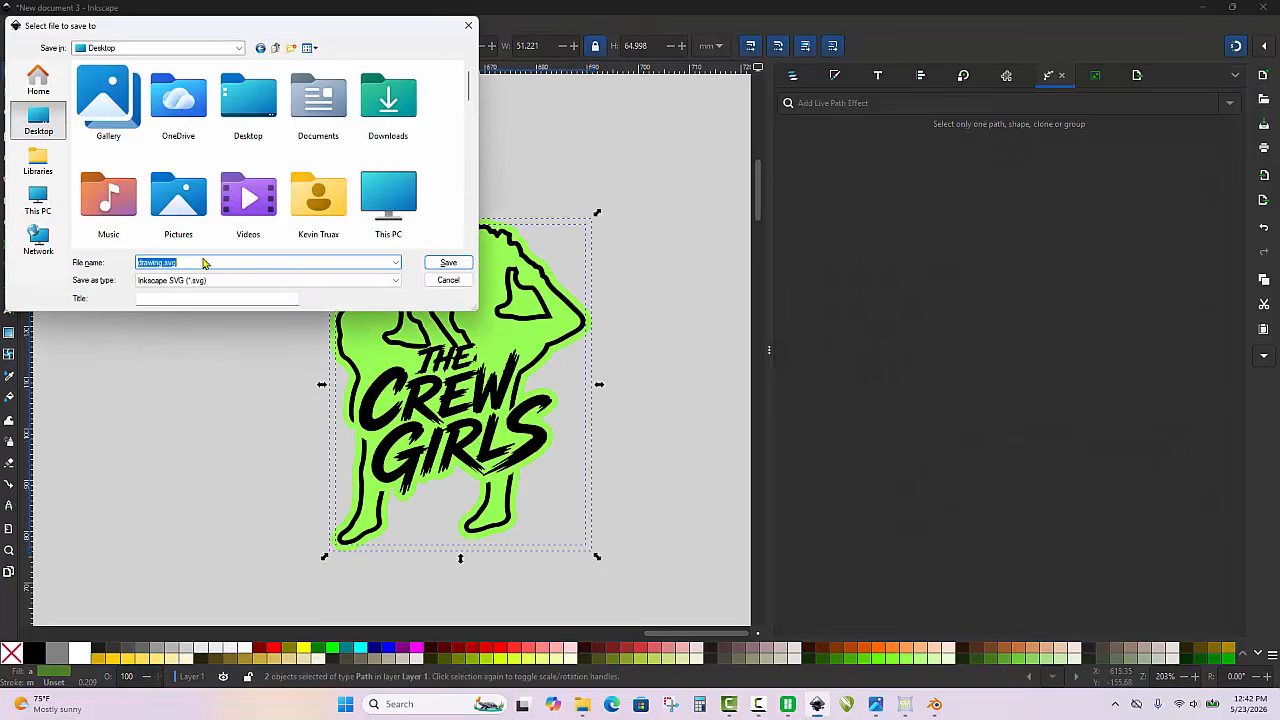
left_click_drag(197, 262, 85, 262)
type("CGKey")
left_click(448, 263)
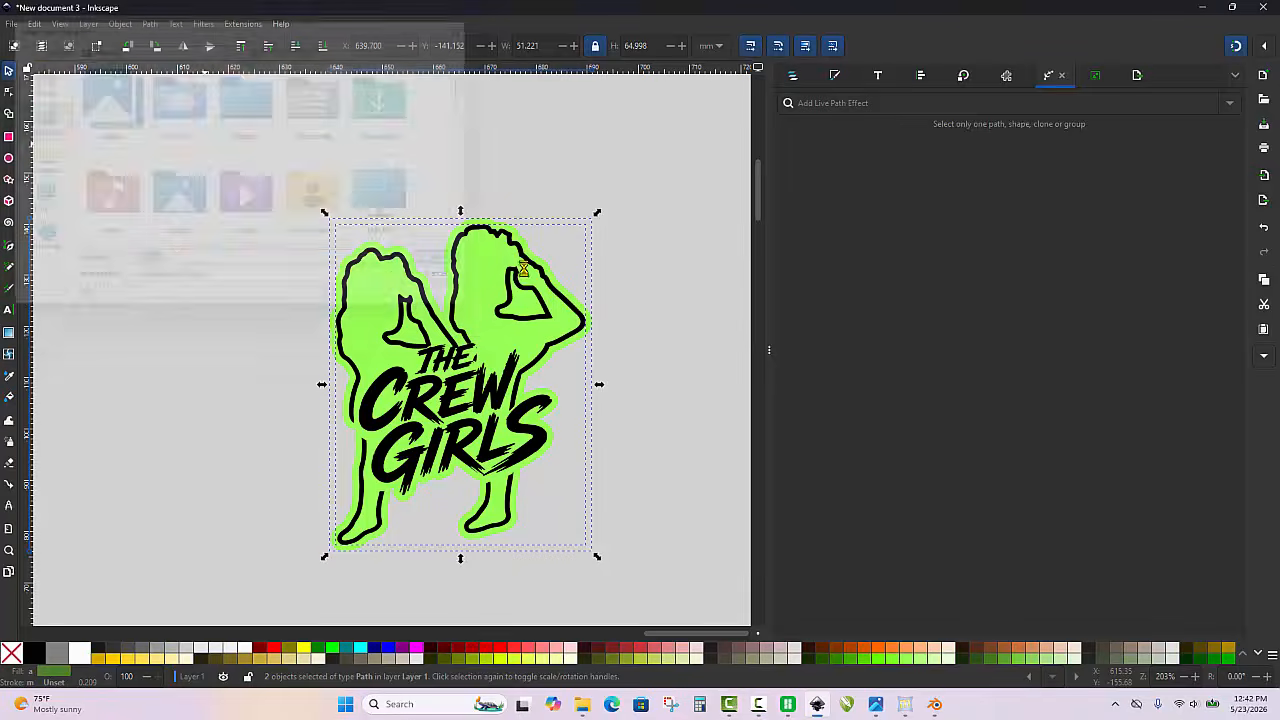
left_click(658, 400)
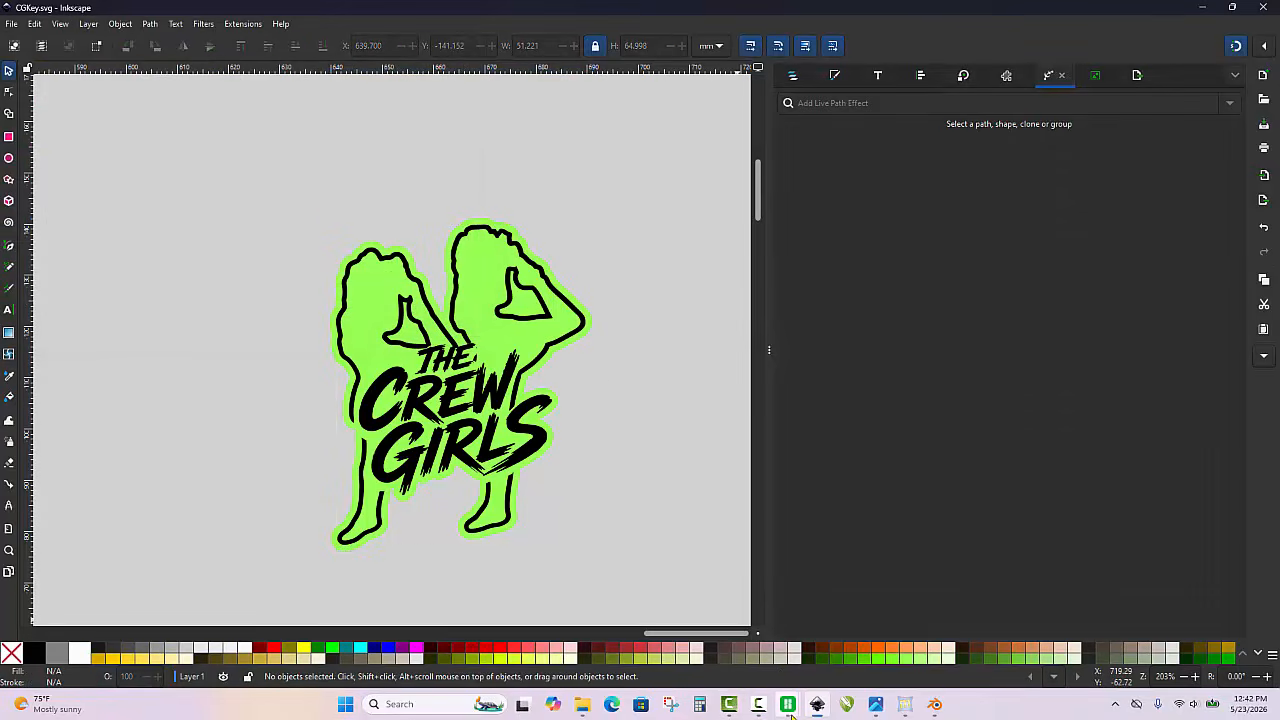
Switch to the open Bambu Studio project The crew girls and import CGKey.svg from the Desktop
mouse_move(788, 704)
left_click(895, 648)
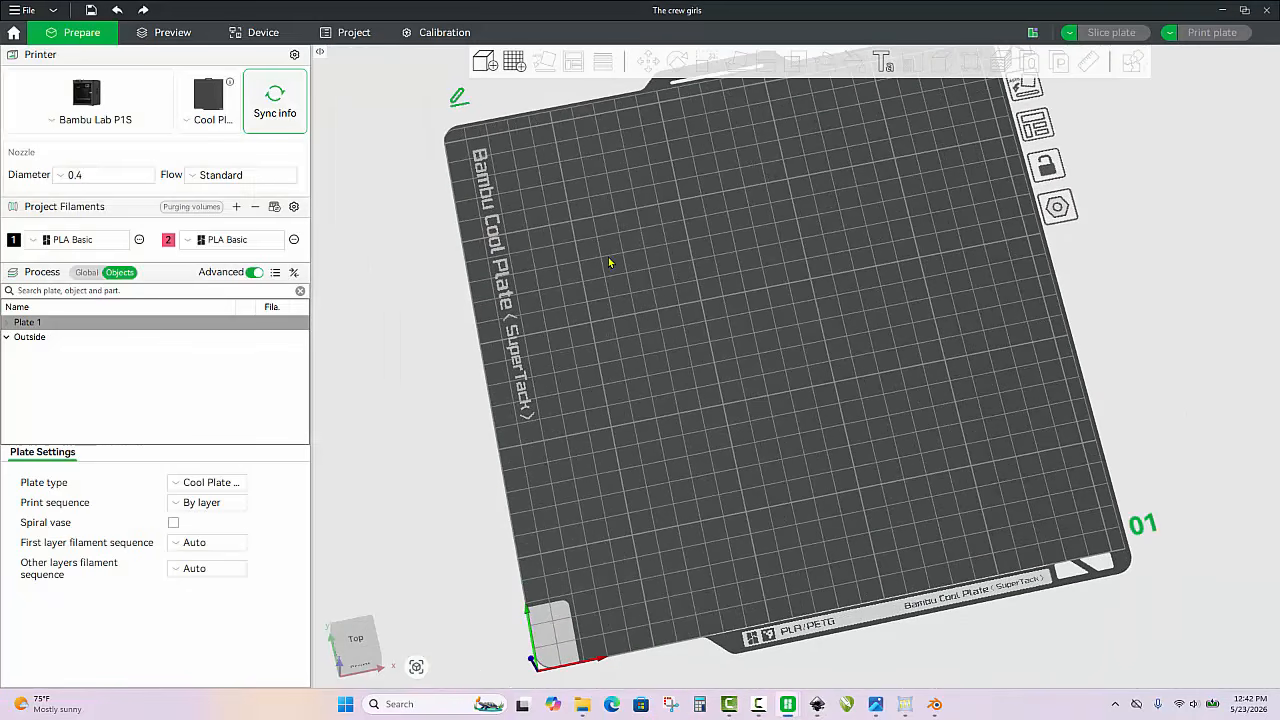
key("ctrl+i")
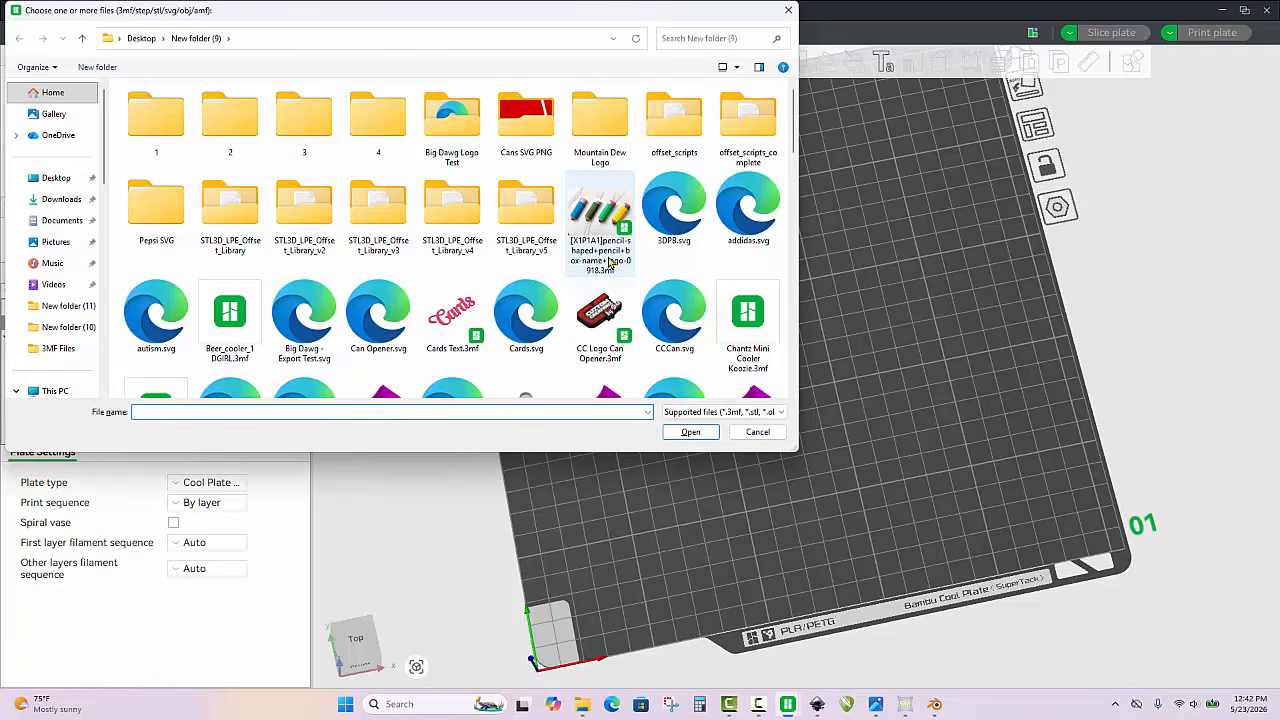
scroll(609, 262, "down", 5)
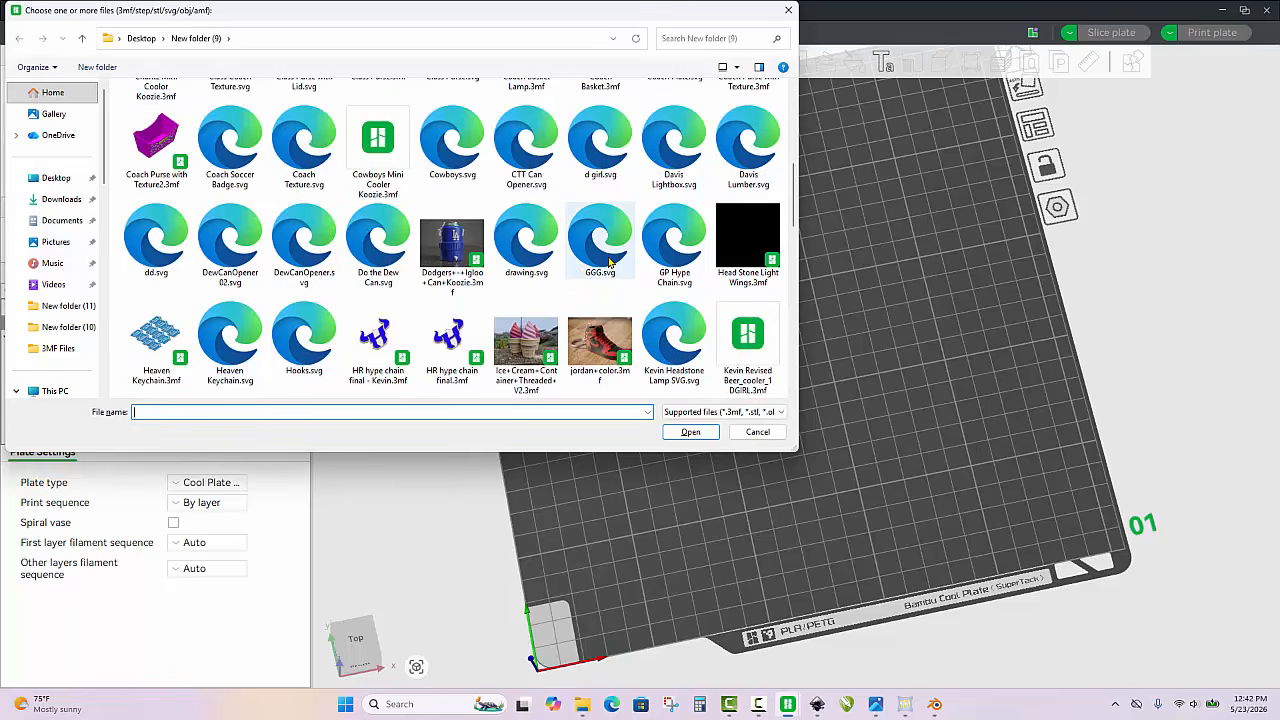
left_click(72, 182)
scroll(478, 302, "down", 2)
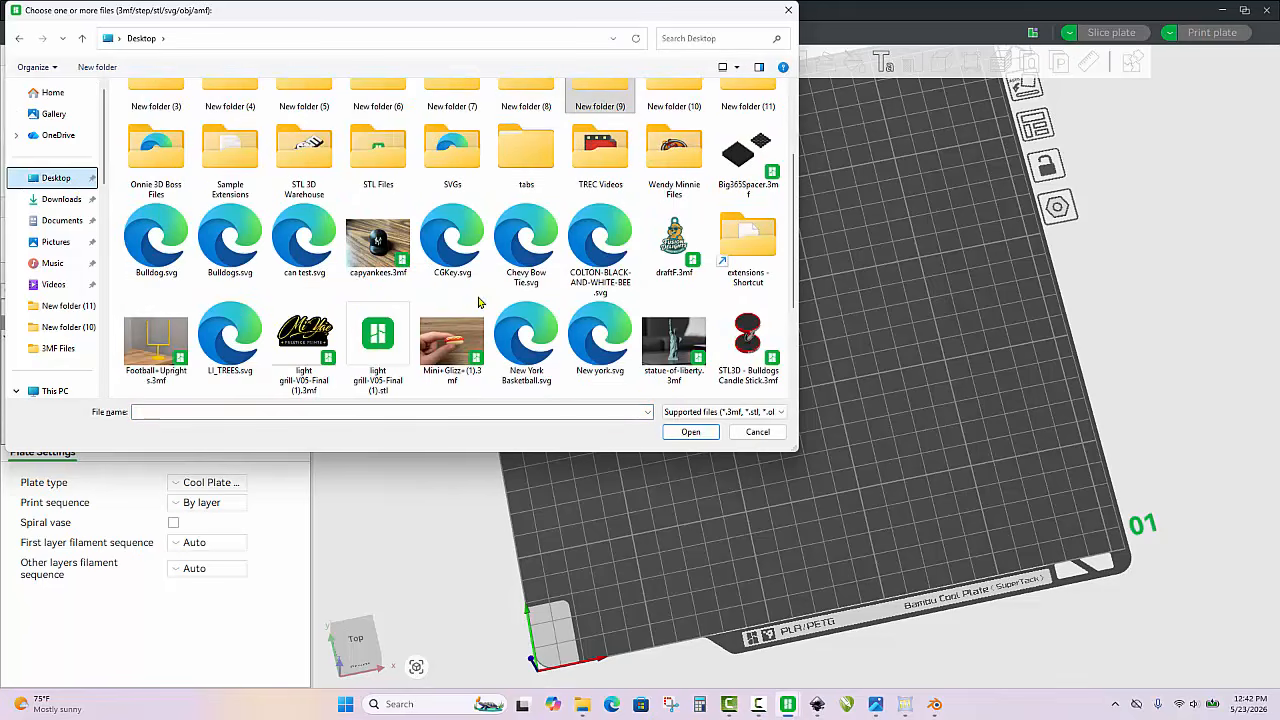
double_click(452, 240)
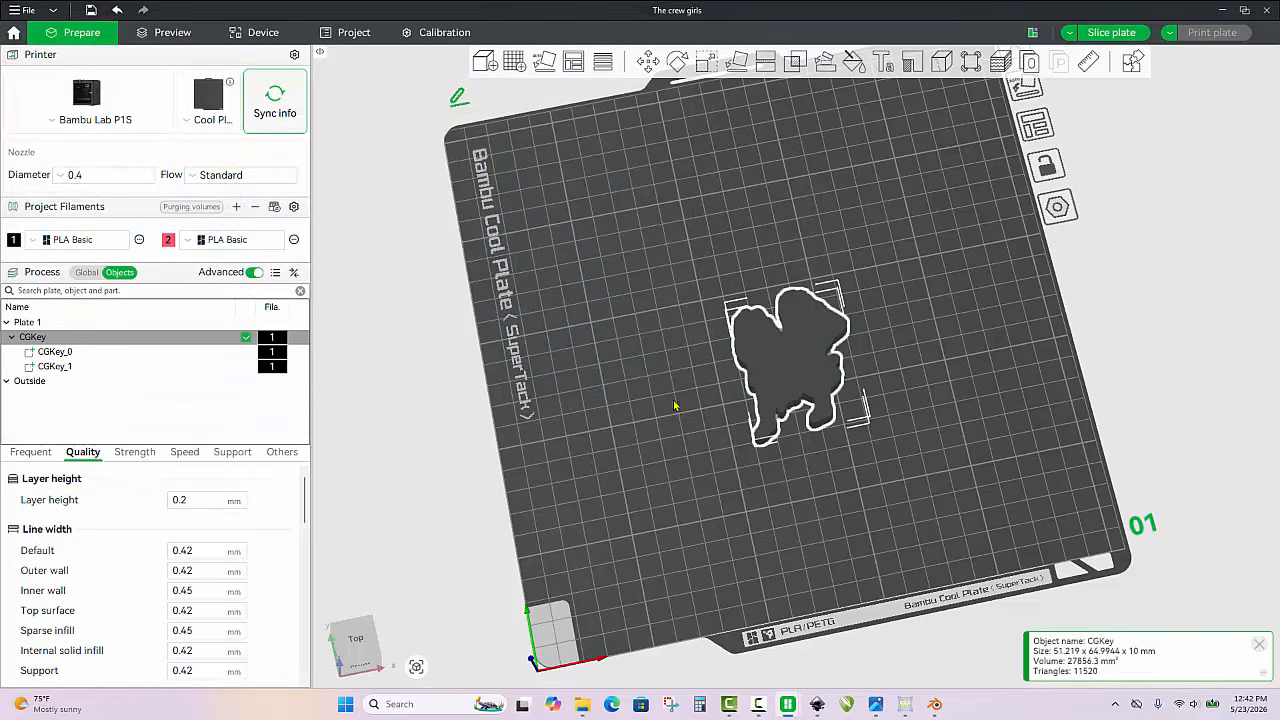
Set the thickness (Z size) of the backing part CGKey_0 to 4 mm without uniform scaling
left_click_drag(675, 405, 688, 389)
scroll(770, 362, "up", 5)
left_click(836, 454)
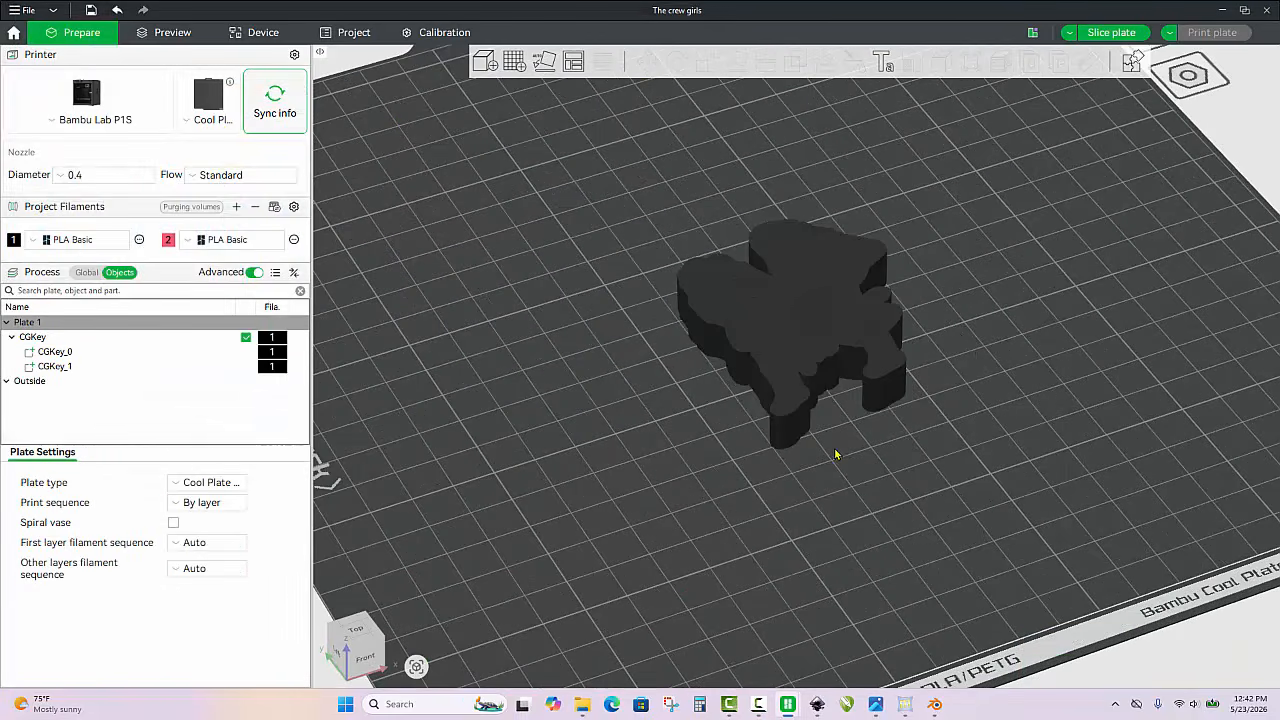
left_click(792, 437)
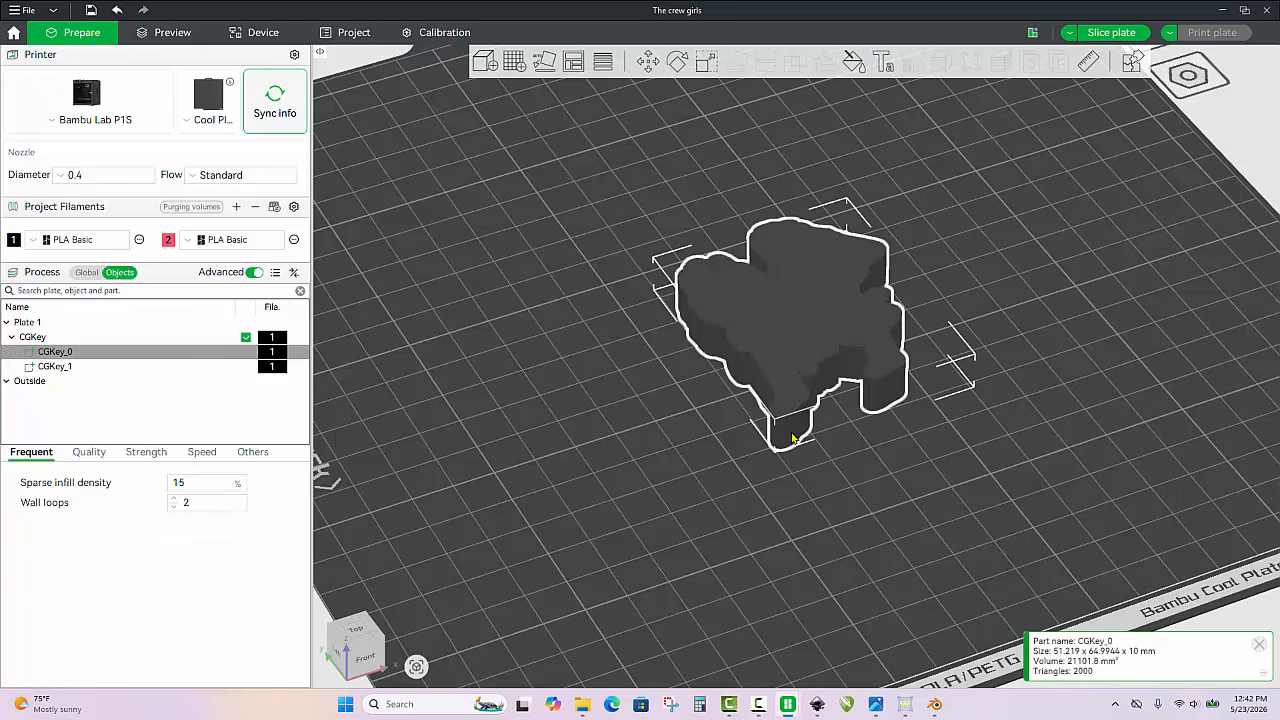
left_click(706, 61)
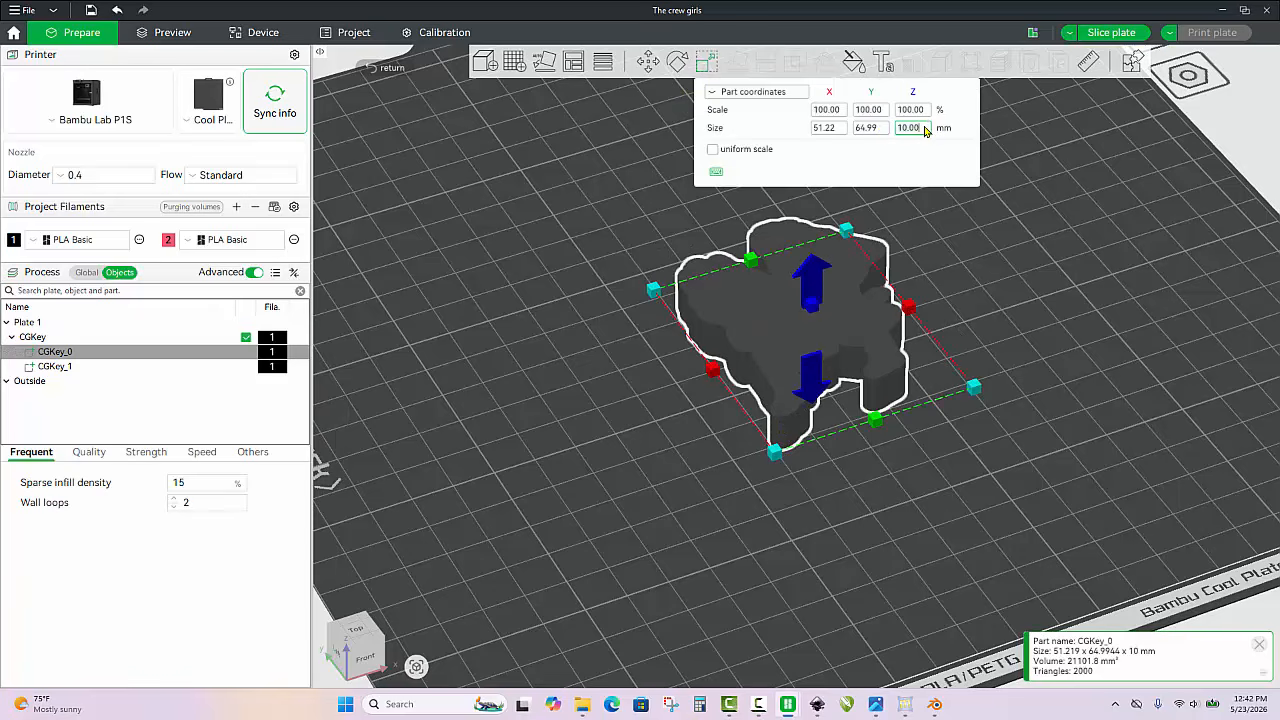
type("4")
key("Return")
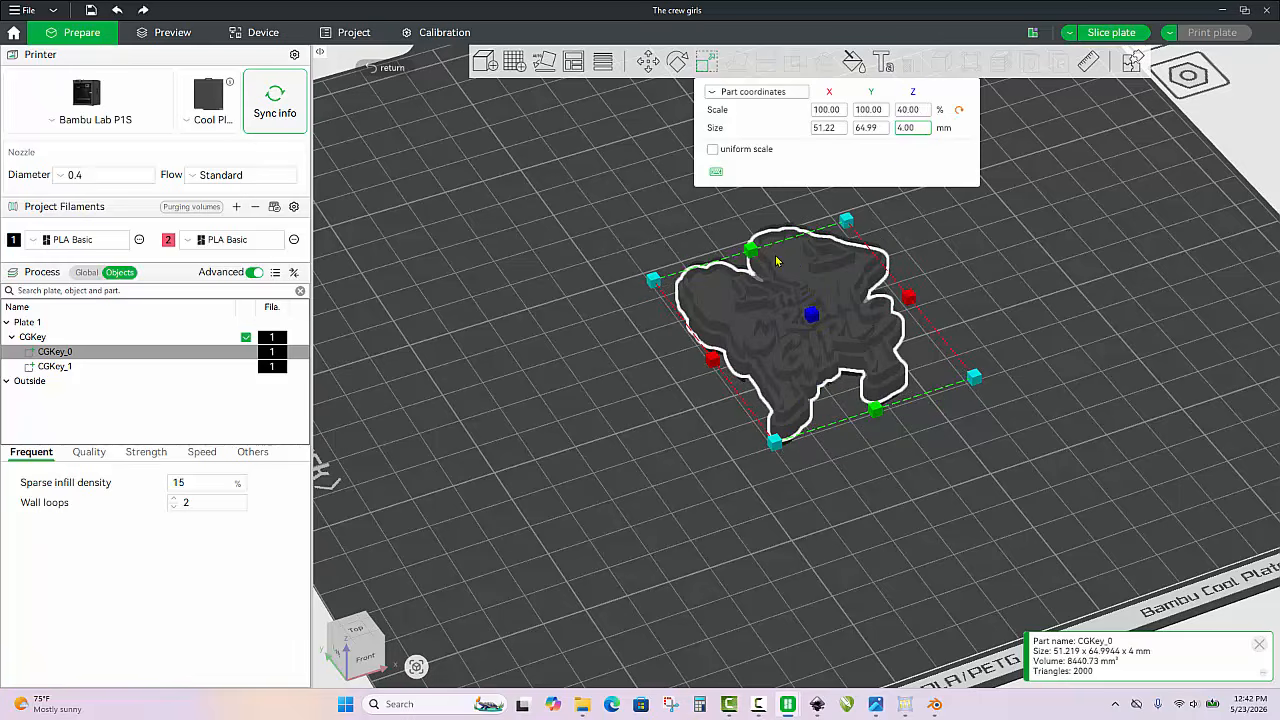
left_click(665, 425)
Set the thickness (Z size) of the outline and lettering part CGKey_1 to 1 mm and assign it filament 2
scroll(663, 438, "up", 5)
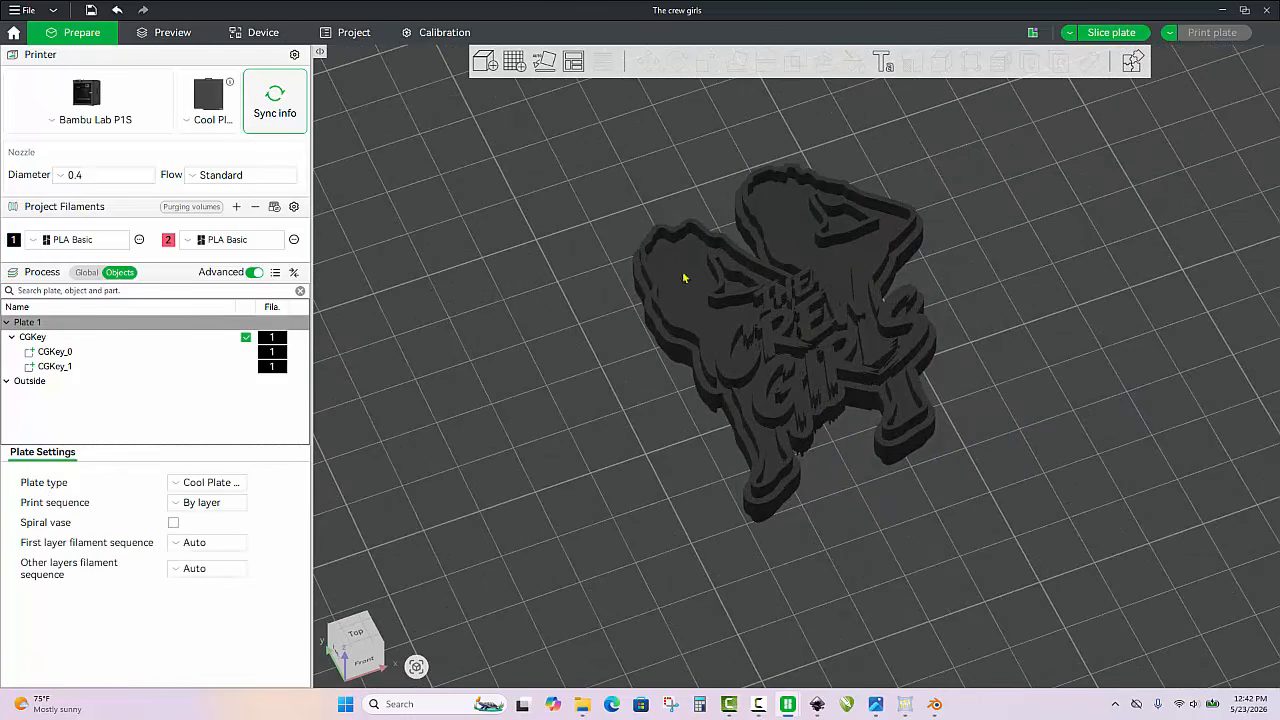
scroll(703, 463, "up", 3)
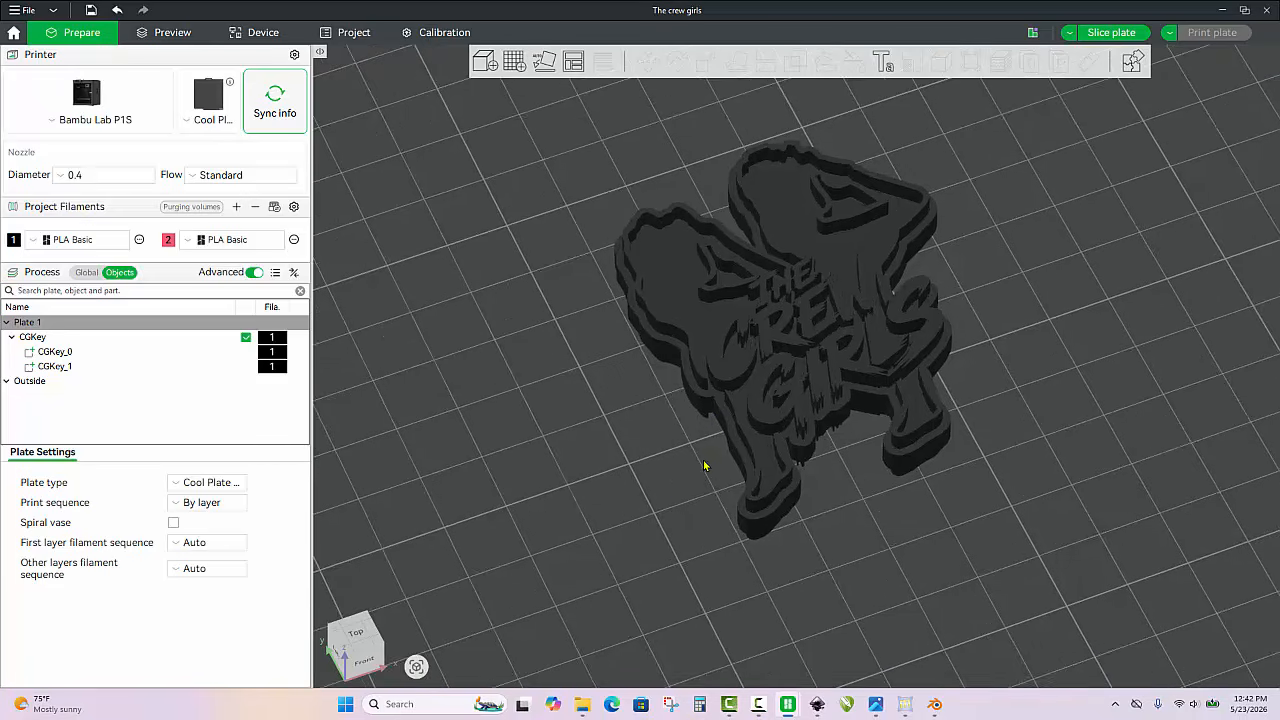
scroll(743, 470, "up", 2)
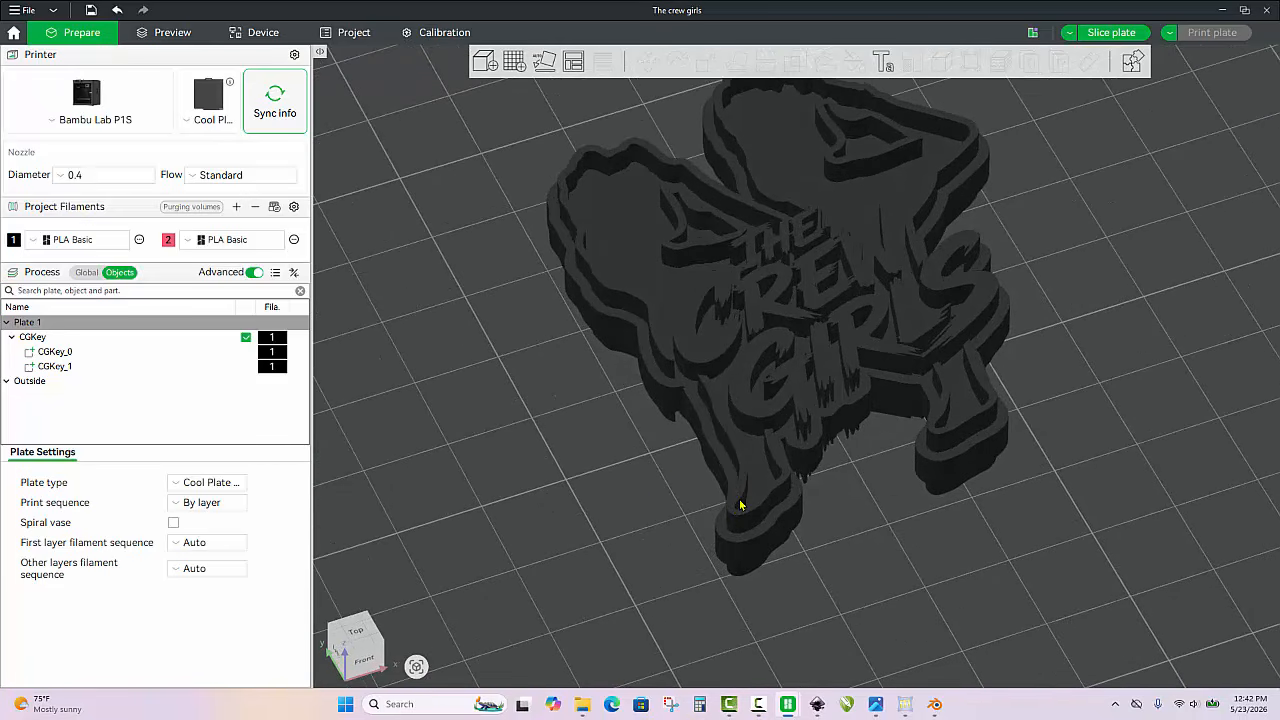
left_click(740, 516)
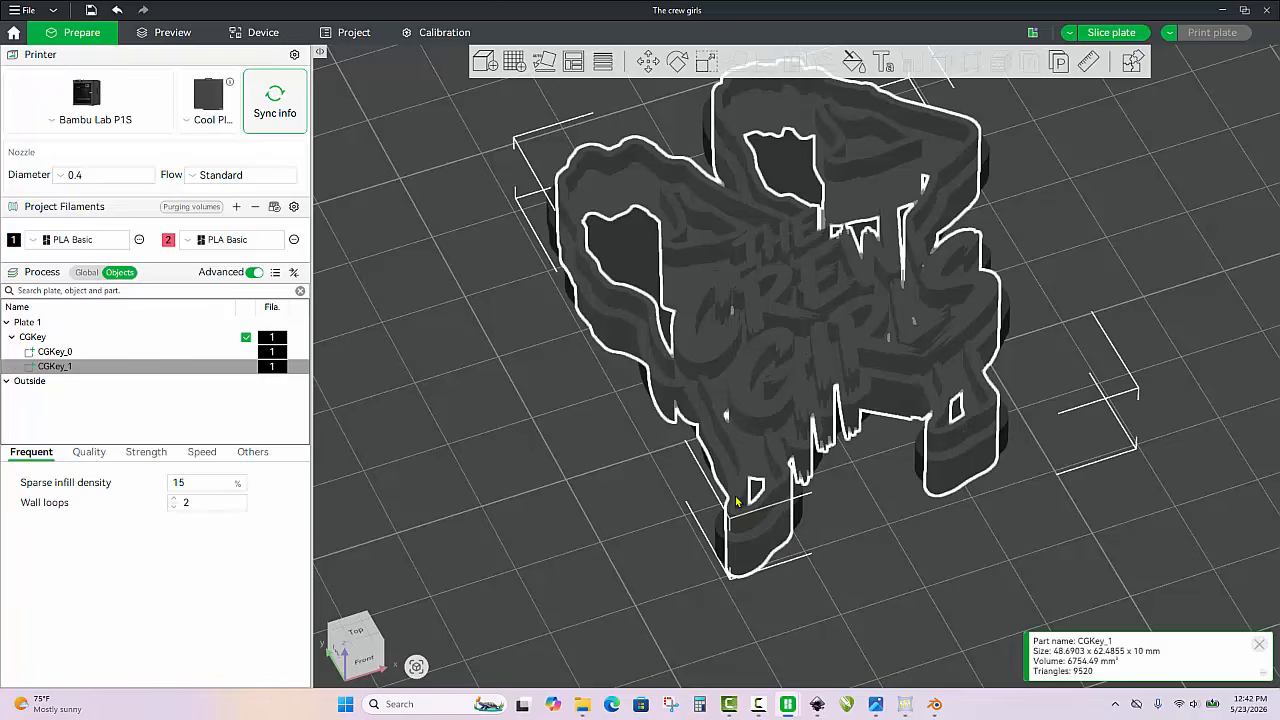
left_click(706, 61)
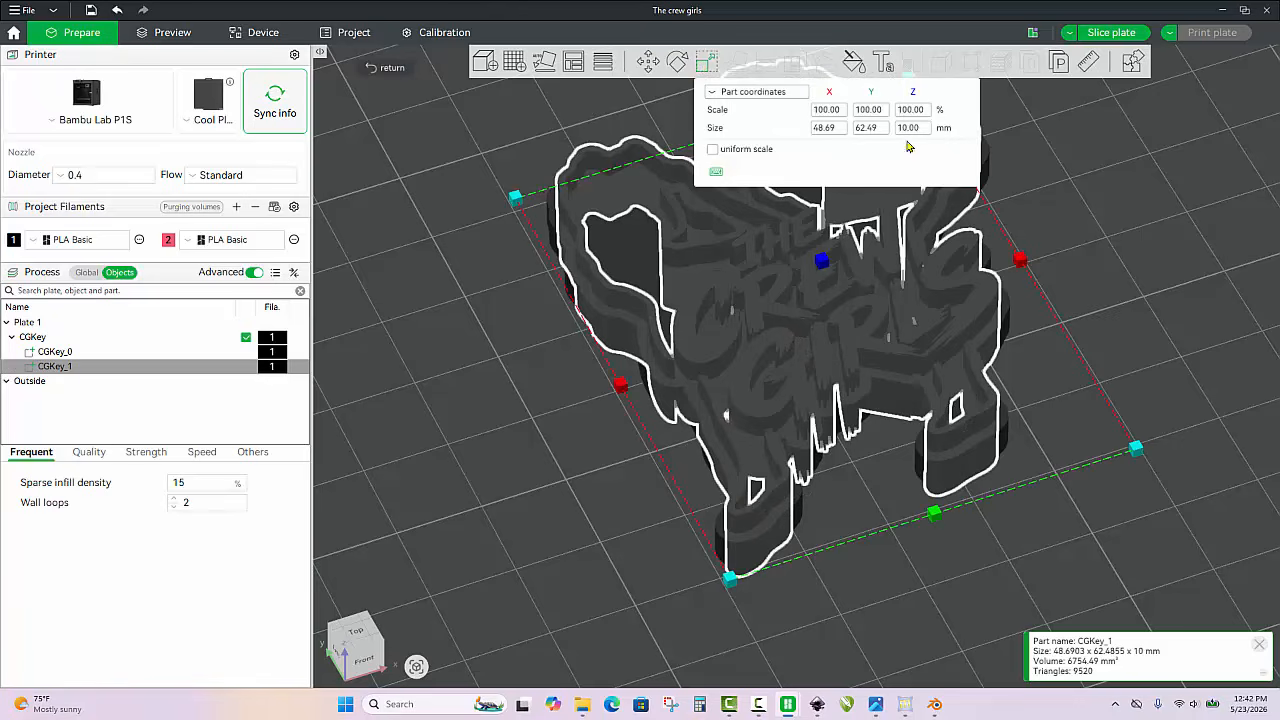
left_click(920, 129)
type("1")
key("Return")
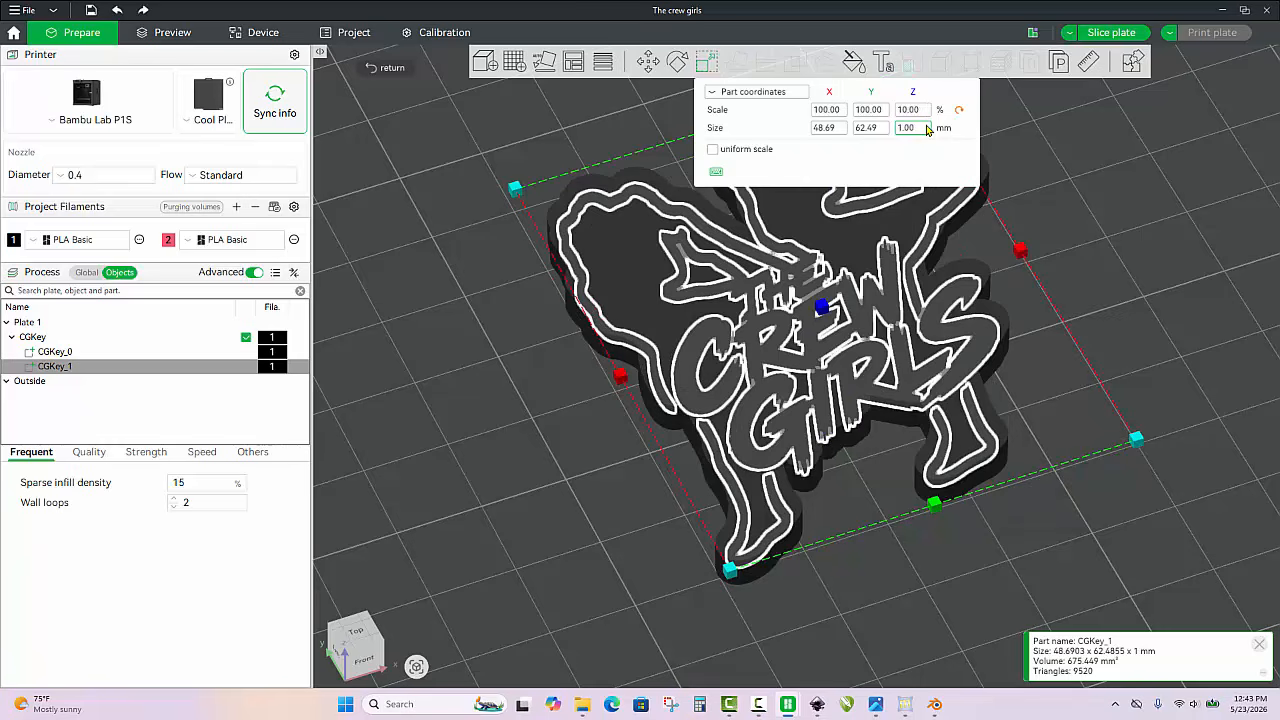
key("2")
left_click(438, 331)
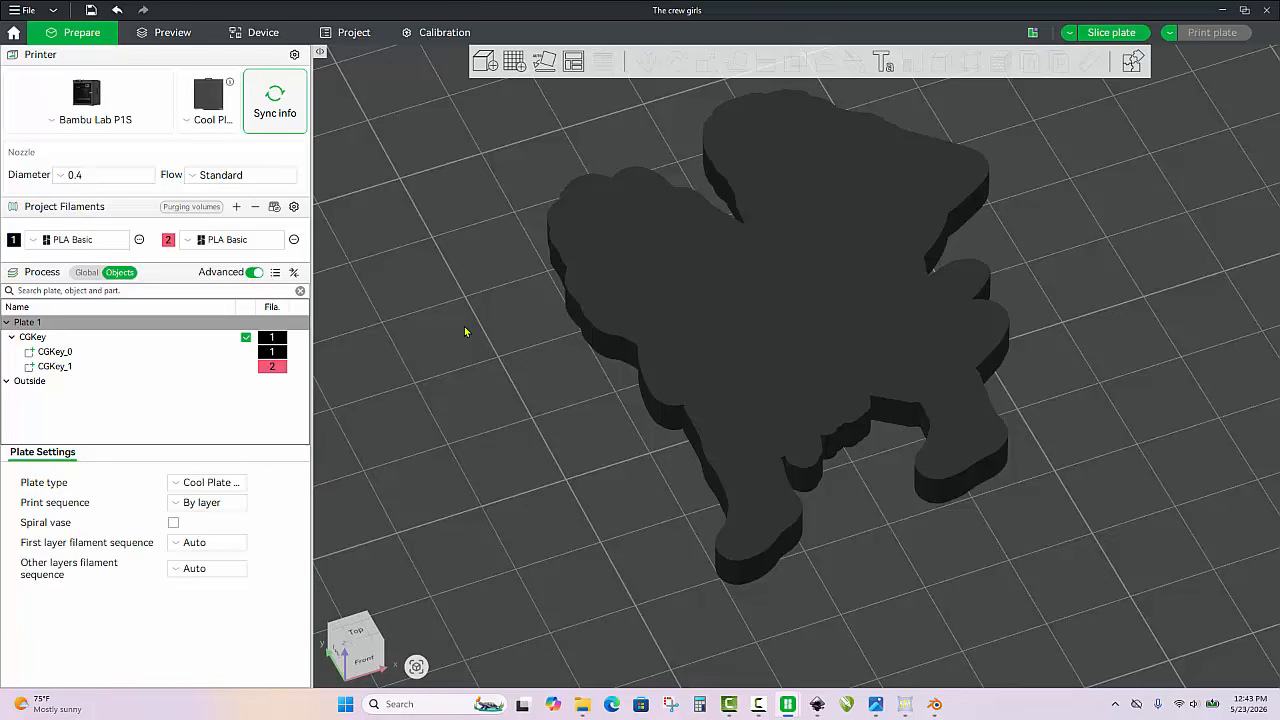
Raise the outline and lettering part CGKey_1 to a Z position of 4.5 mm in world coordinates
left_click(64, 367)
left_click(645, 64)
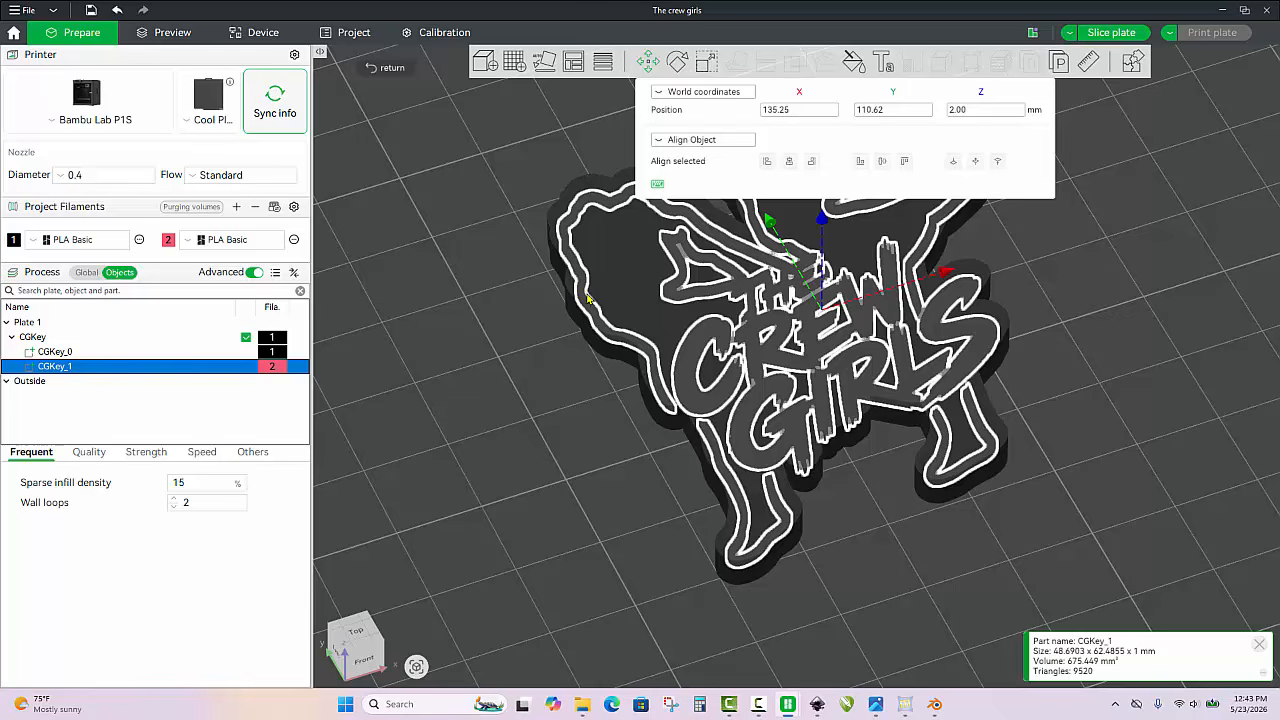
left_click(995, 112)
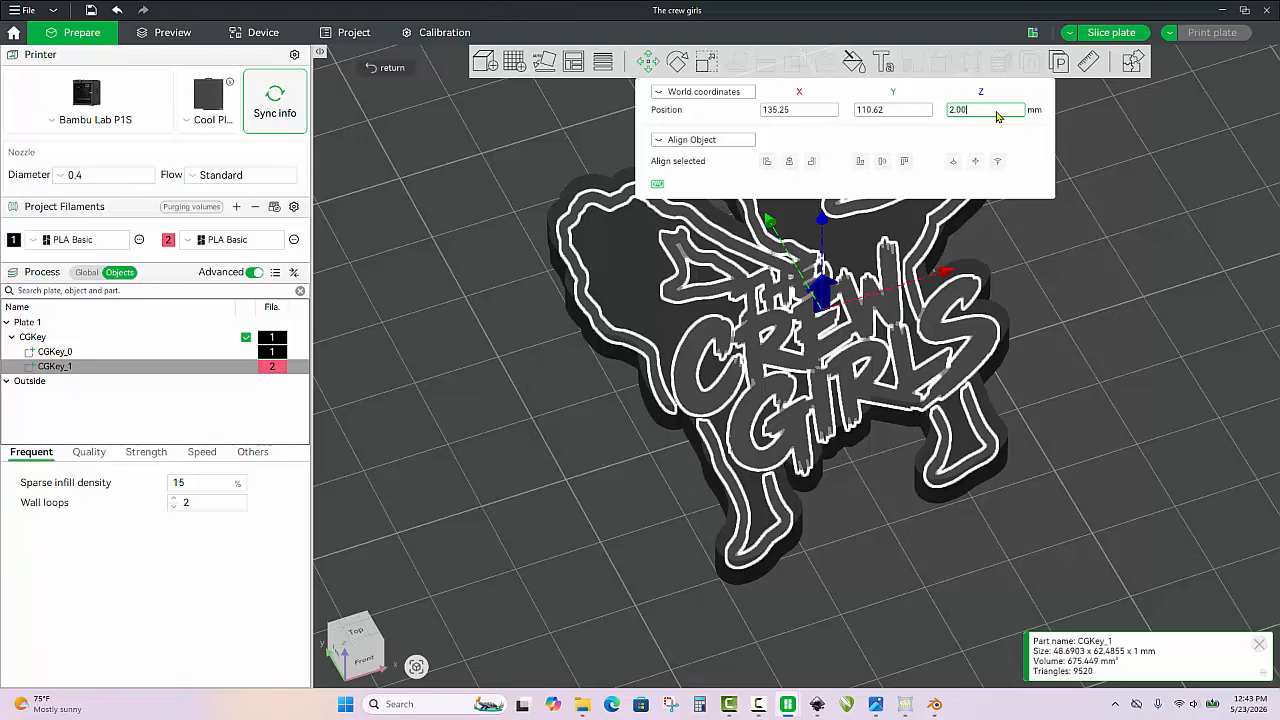
key("BackSpace")
key("BackSpace")
key("BackSpace")
key("BackSpace")
type("4.5")
key("Return")
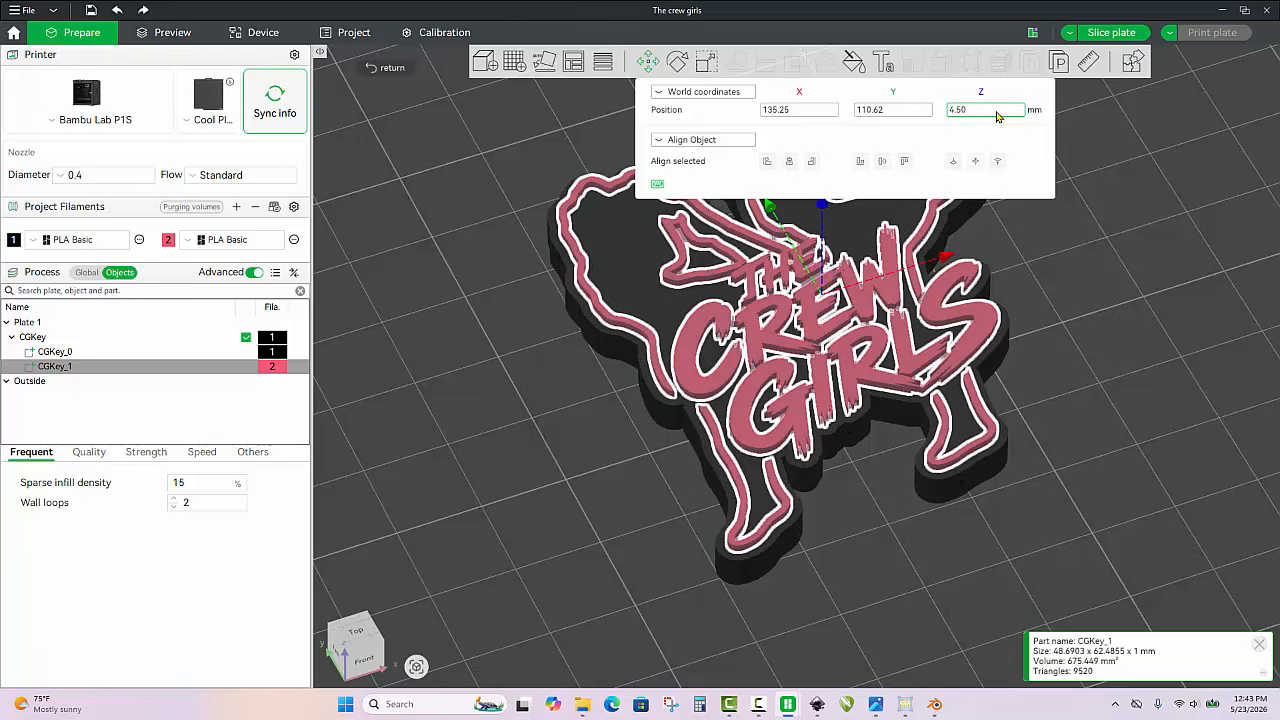
left_click(547, 442)
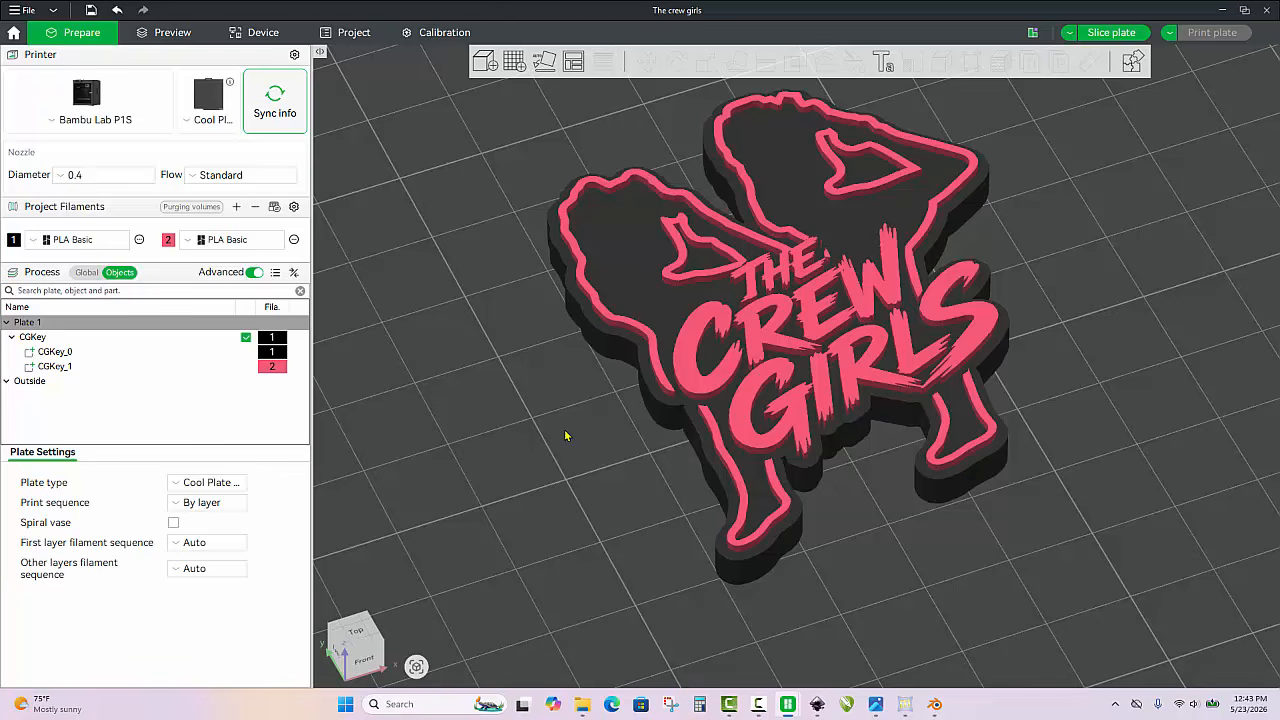
Find STL3D - Key Tag.3mf by searching the Desktop for "key", and import its geometry only
scroll(539, 453, "down", 1)
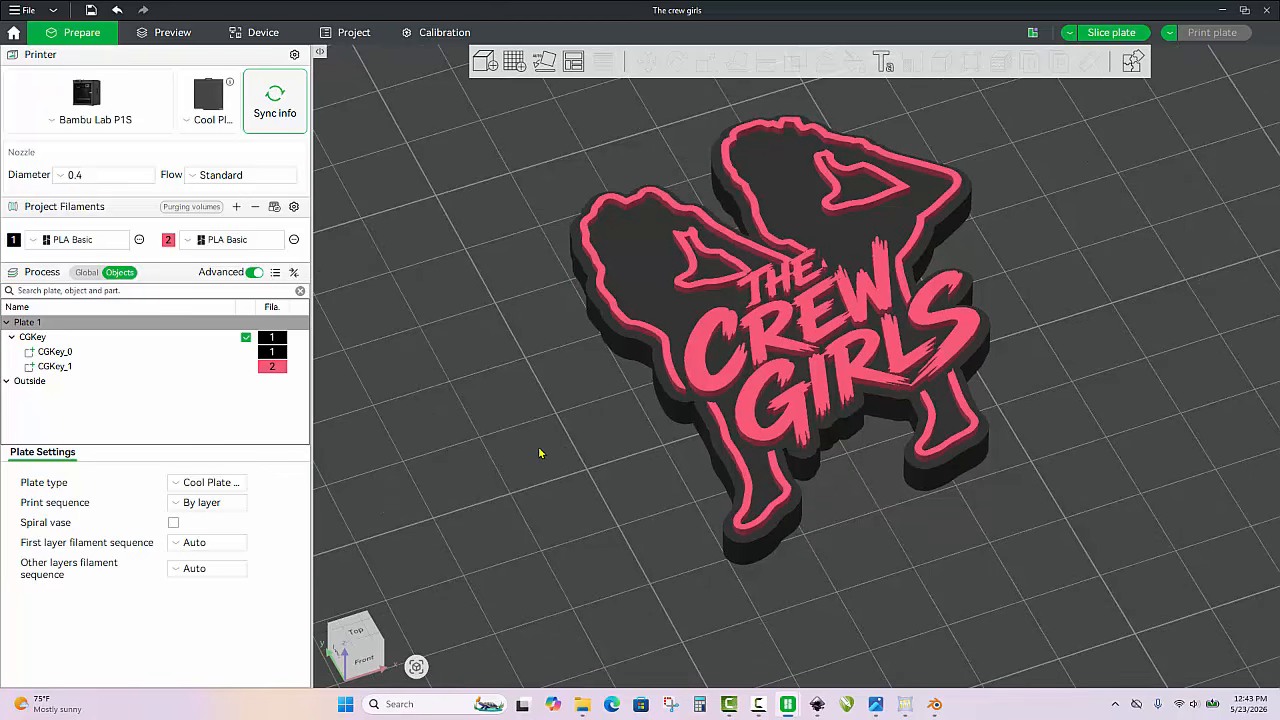
scroll(549, 456, "up", 2)
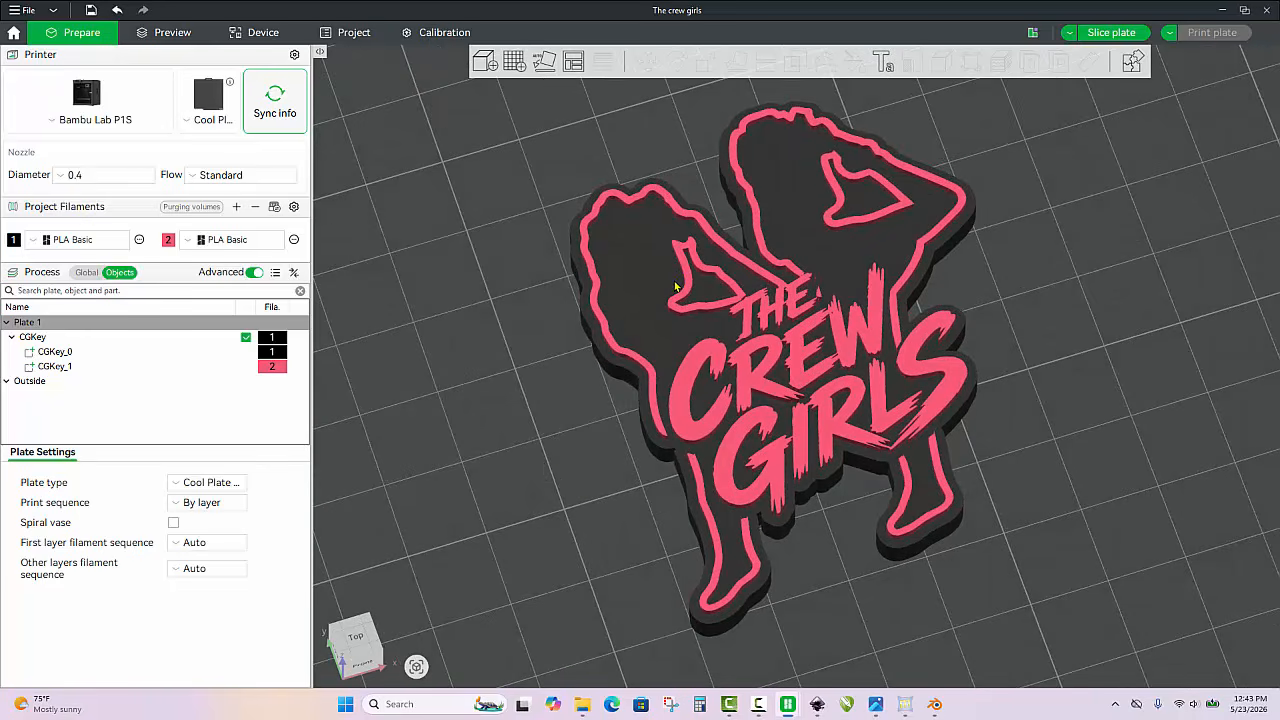
key("ctrl+i")
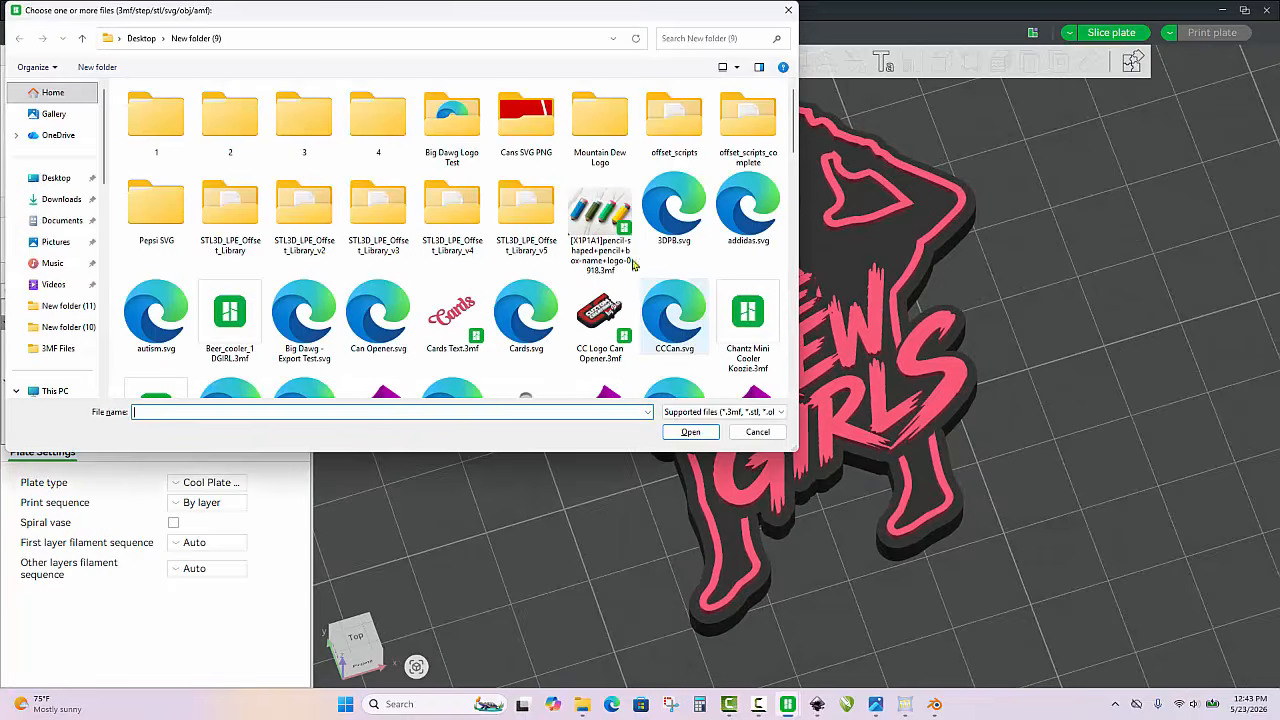
left_click(56, 178)
left_click(710, 42)
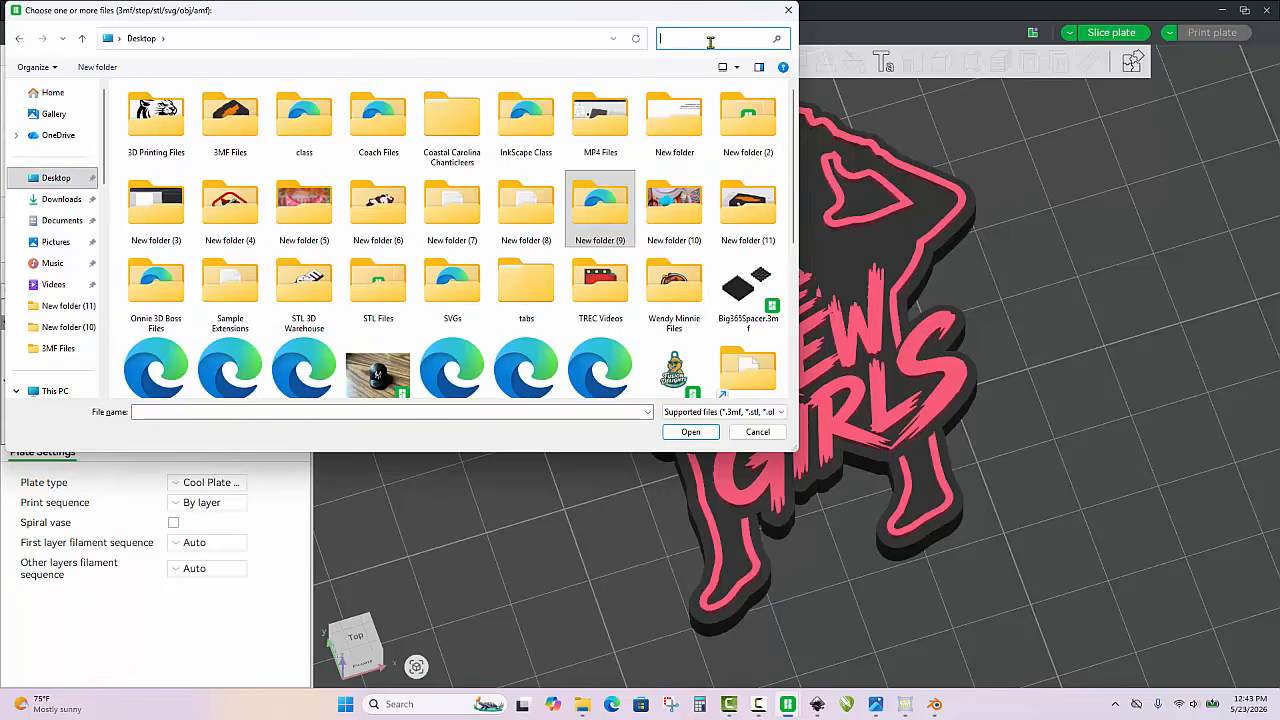
type("key")
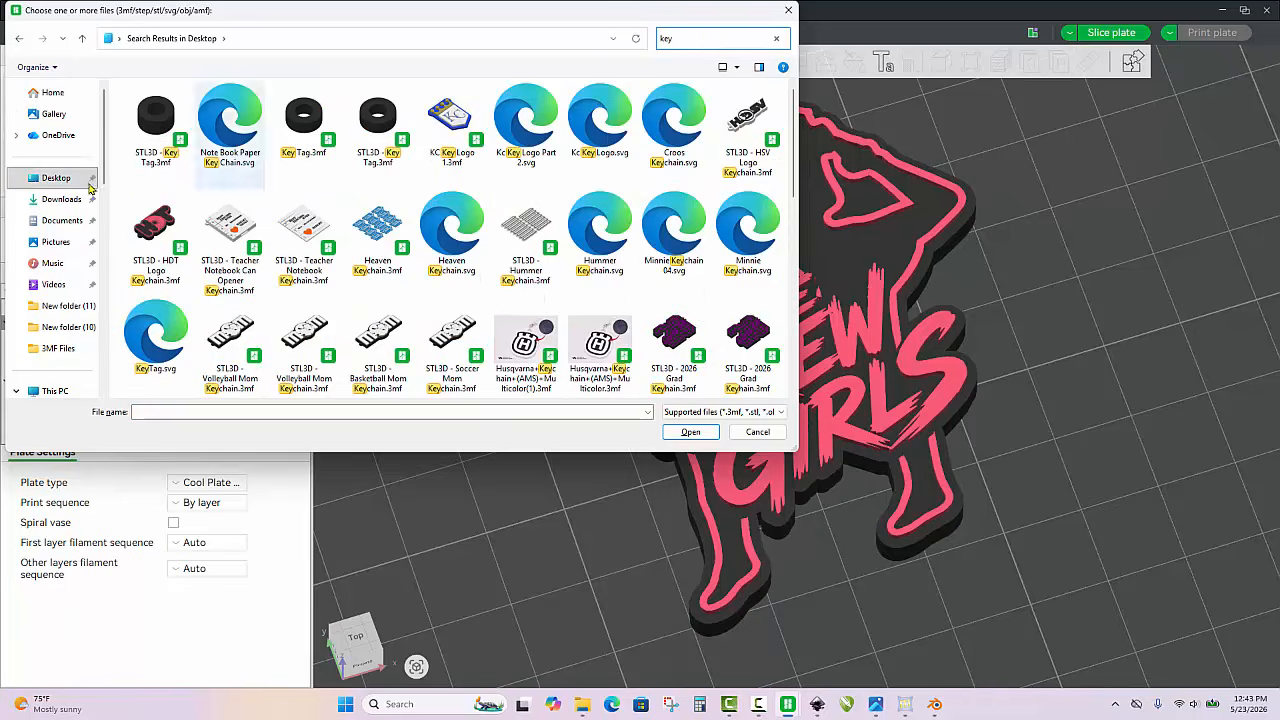
double_click(155, 122)
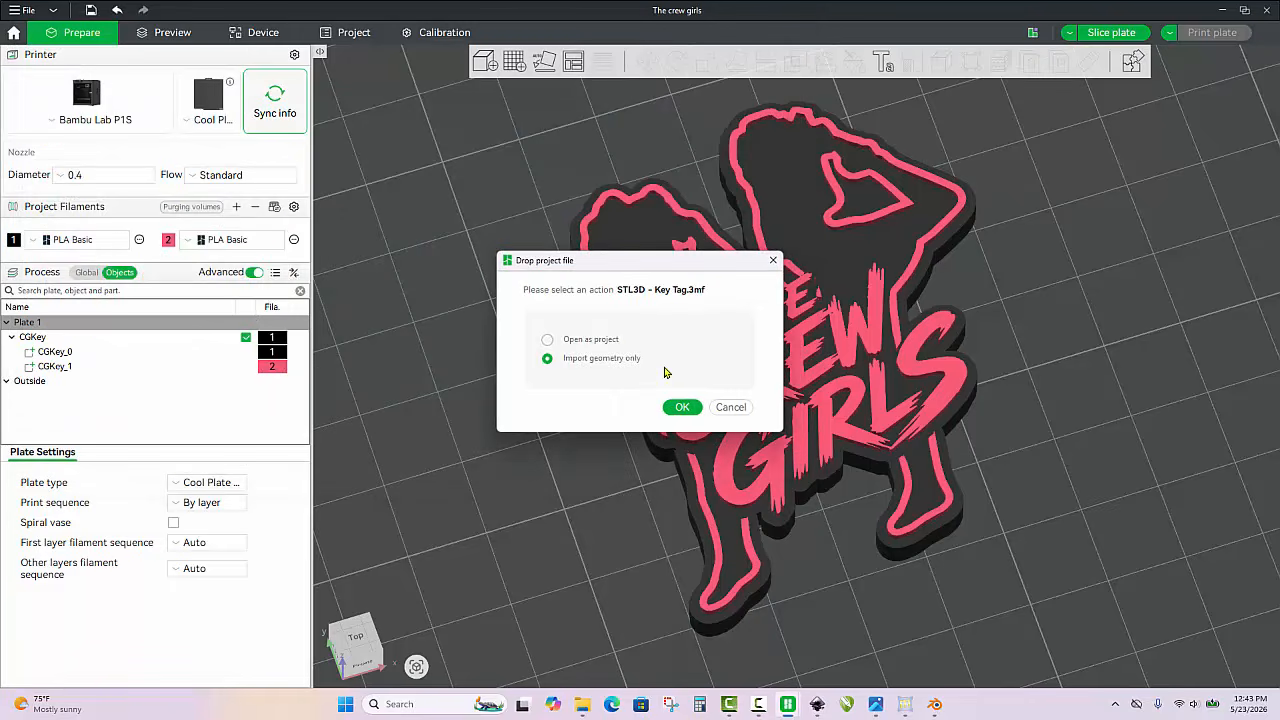
left_click(679, 404)
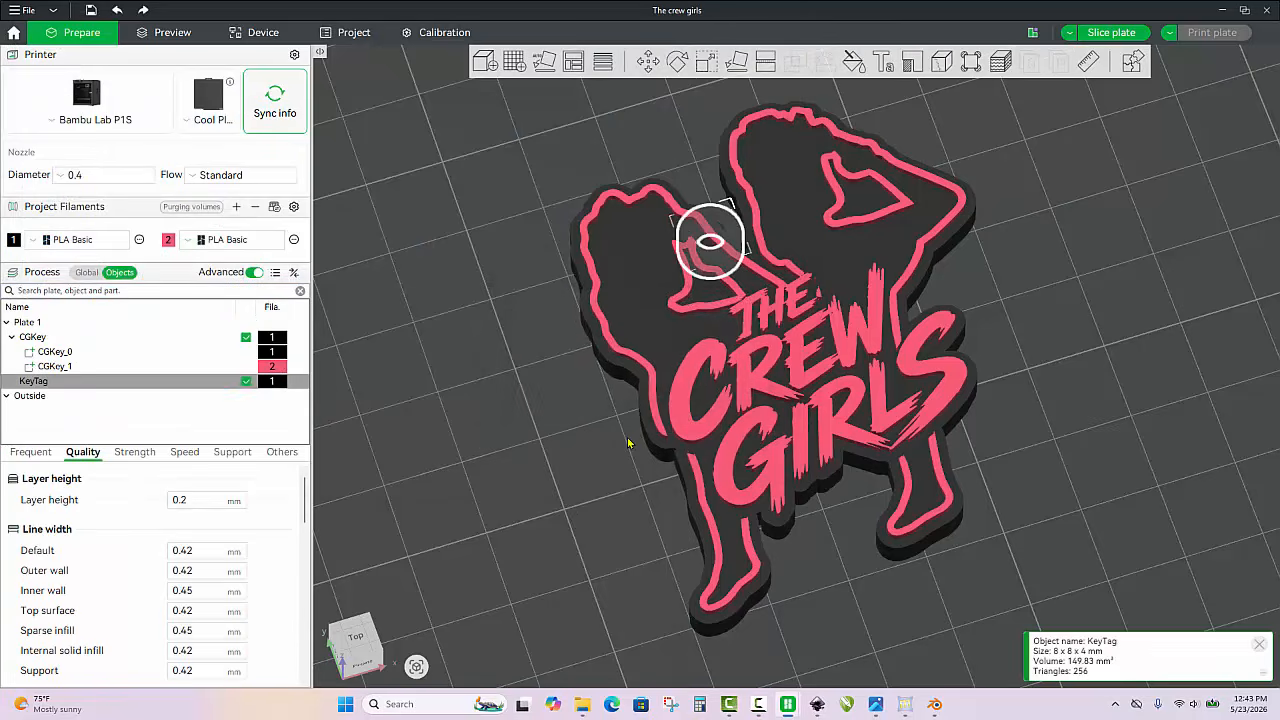
Move the KeyTag ring into the gap between the two figures so that it overlaps the backing's edge
scroll(680, 250, "up", 4)
scroll(668, 256, "up", 3)
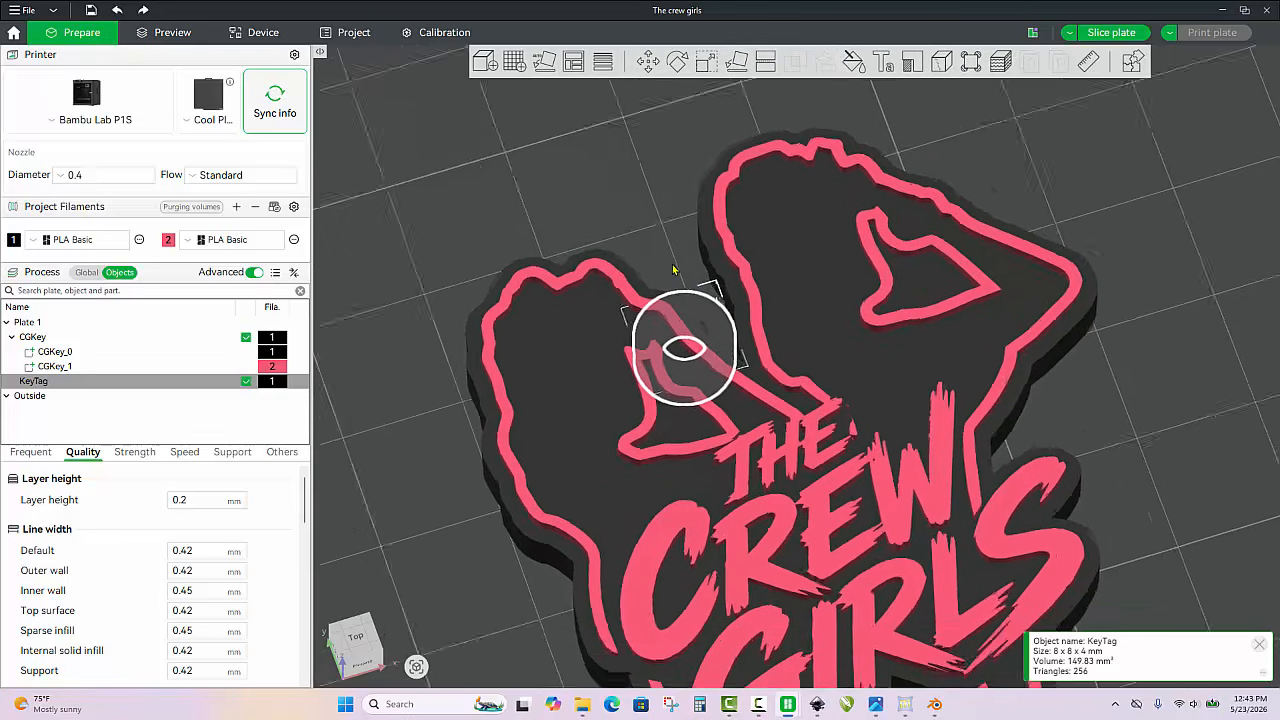
left_click_drag(678, 265, 731, 265)
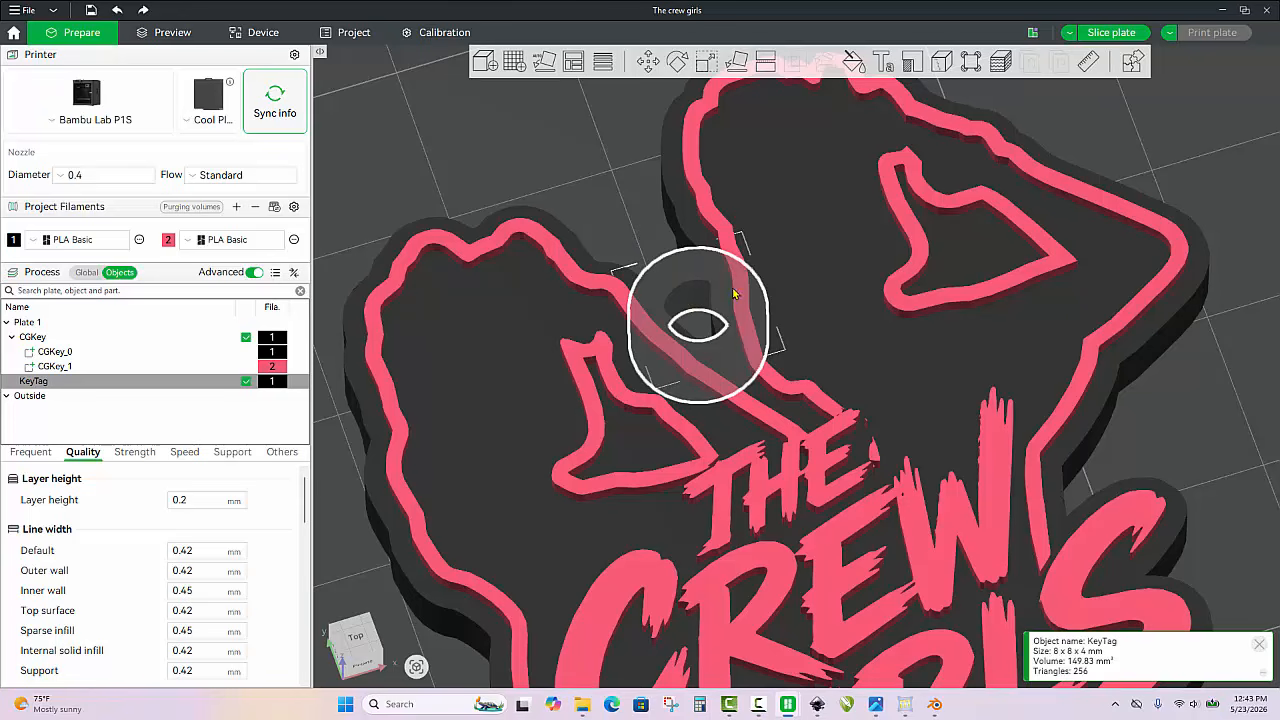
left_click(525, 147)
scroll(530, 149, "down", 2)
left_click_drag(532, 151, 568, 229)
scroll(625, 195, "down", 8)
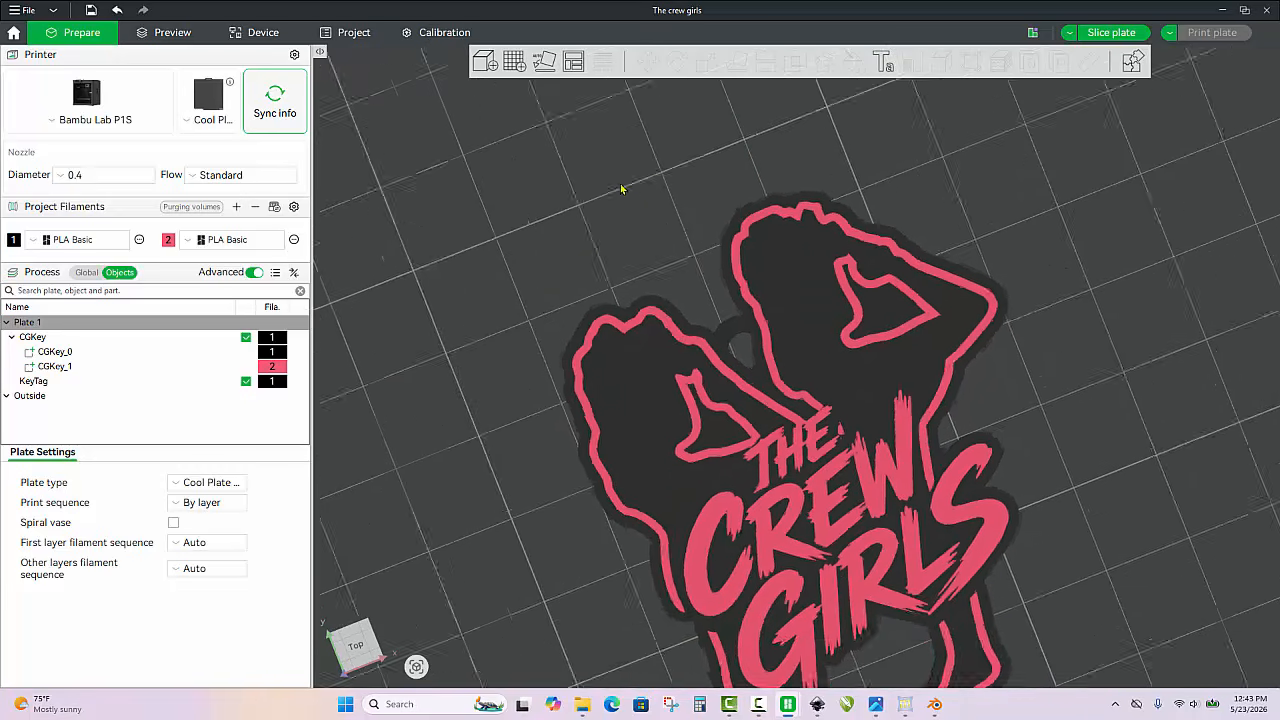
Select the KeyTag ring together with the CGKey object and merge them into one assembly
left_click_drag(554, 382, 450, 212)
scroll(541, 158, "up", 3)
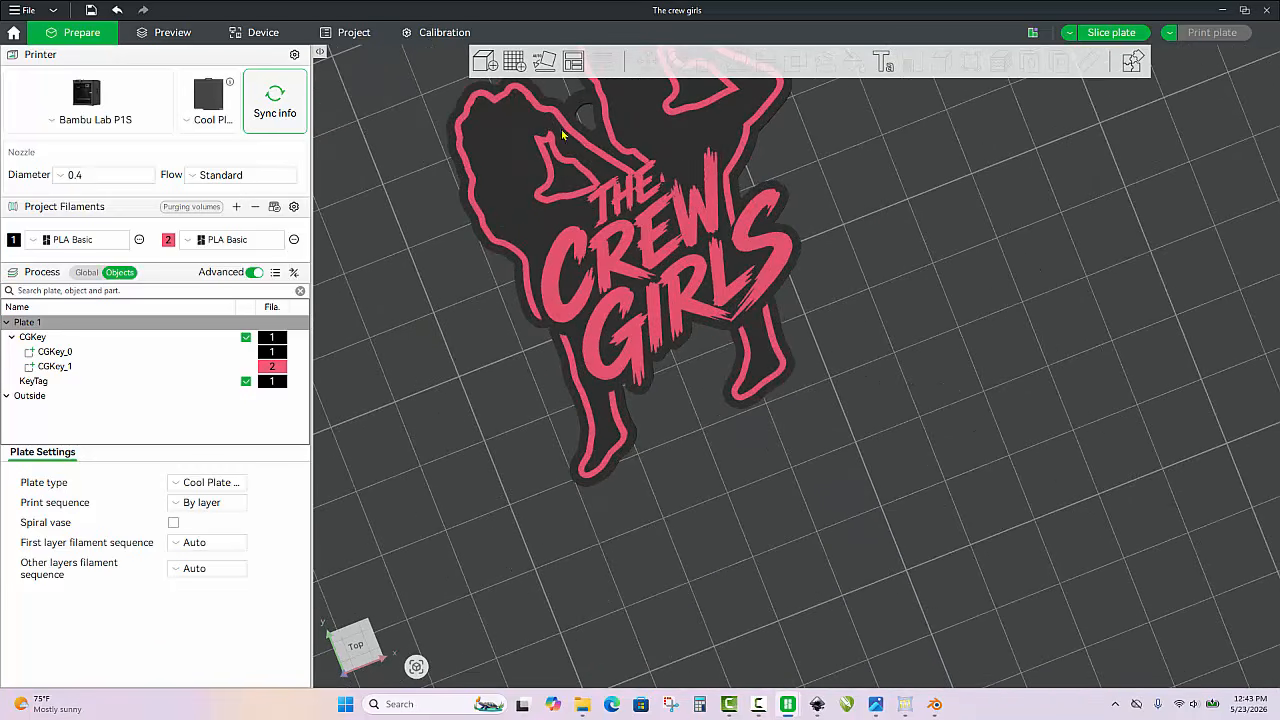
left_click(583, 100)
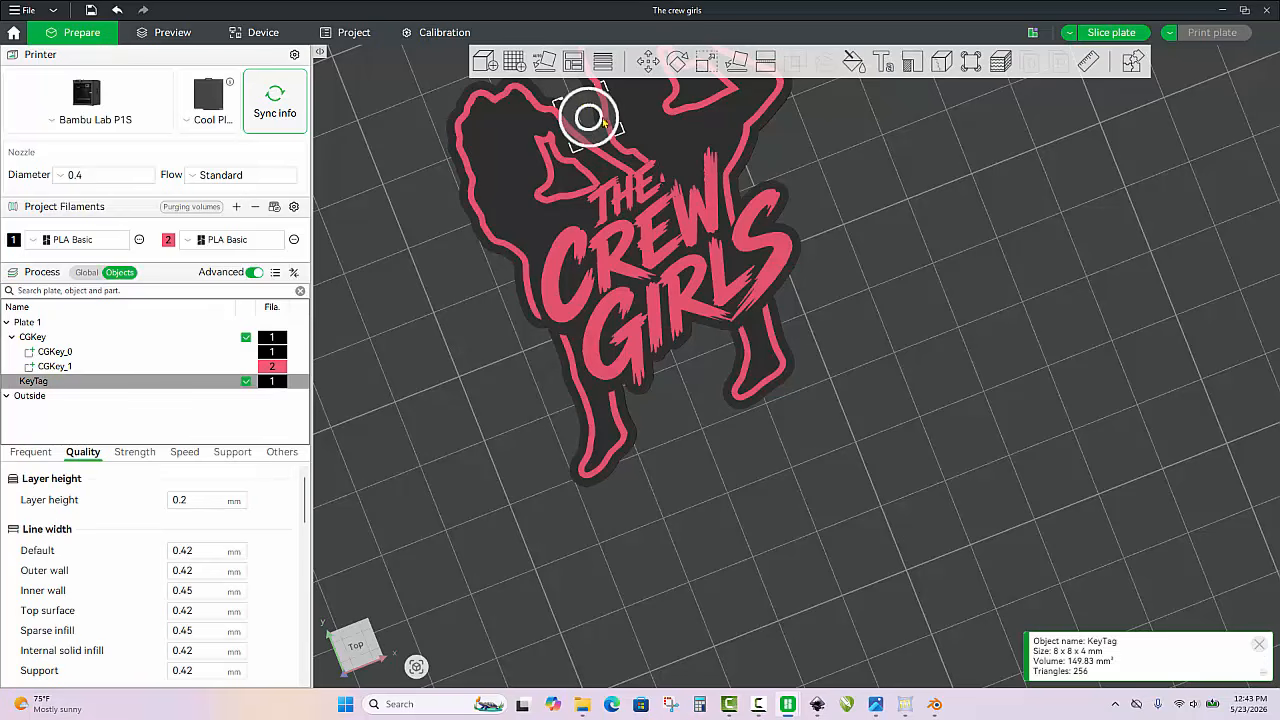
left_click(689, 148, "ctrl")
right_click(689, 148)
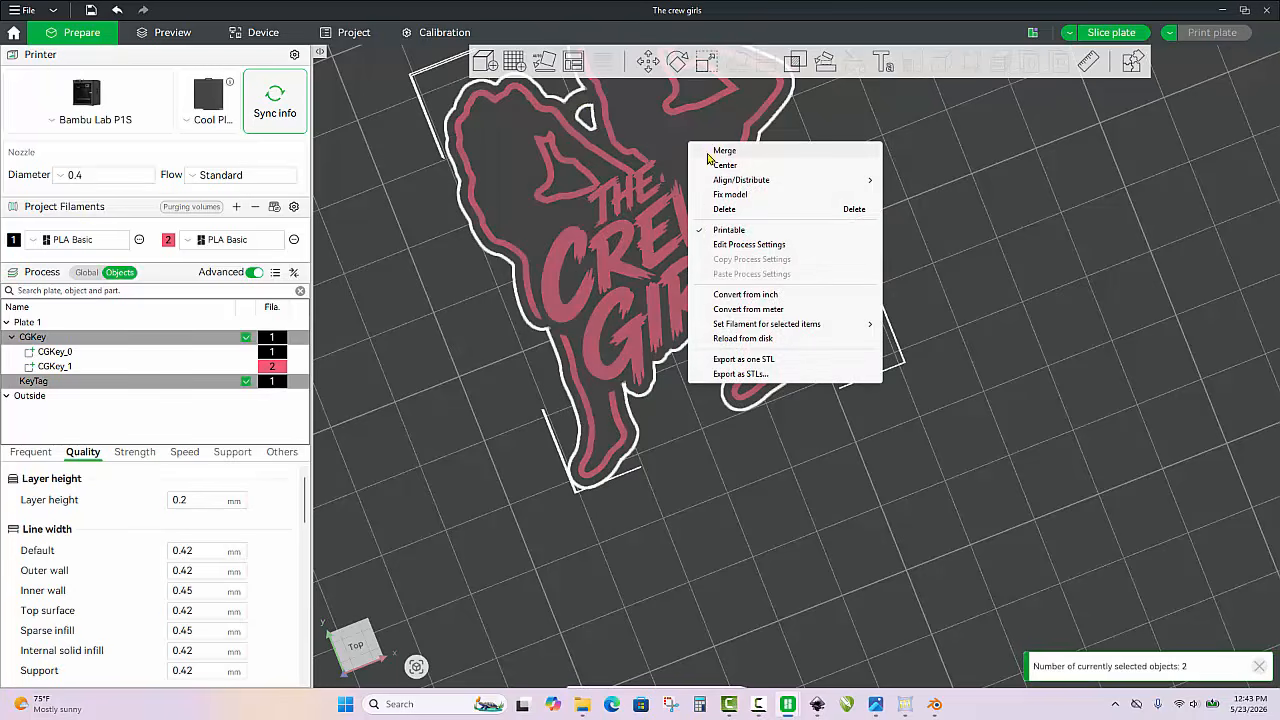
left_click(722, 151)
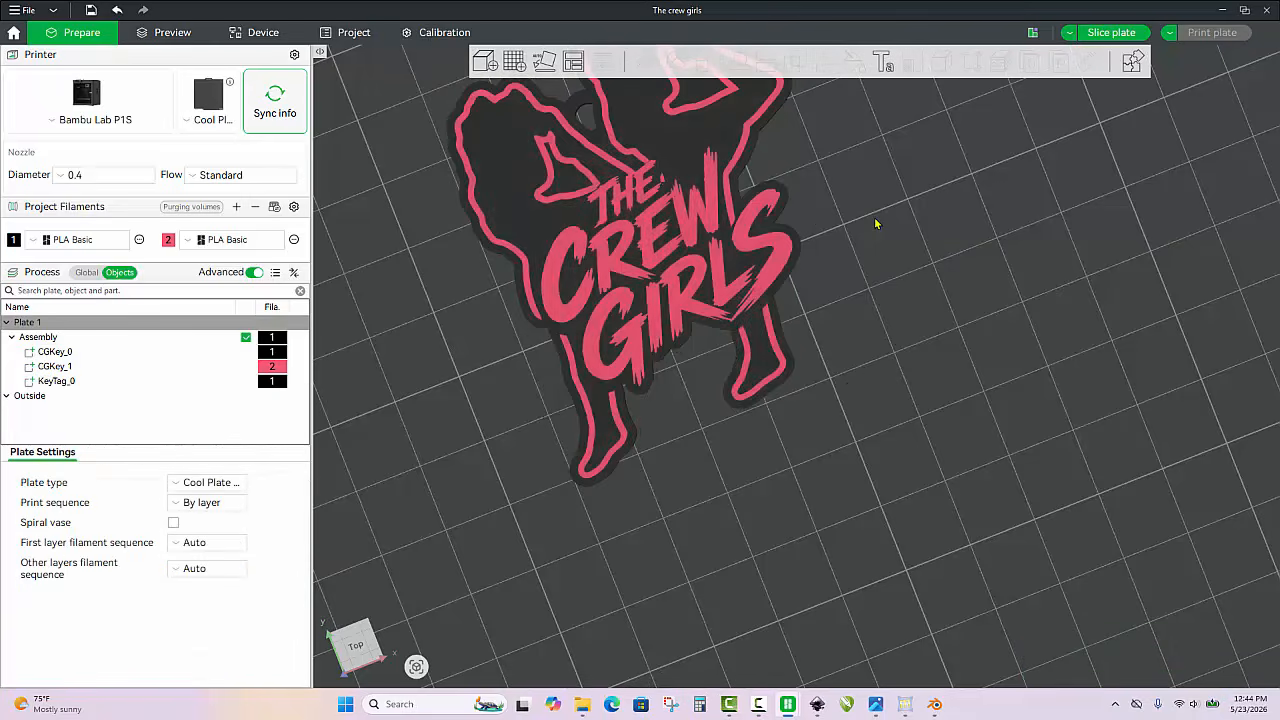
Examine the merged keychain from several angles, checking the key ring loop, the raised lettering and its place on the plate
left_click_drag(872, 224, 954, 397)
scroll(871, 395, "up", 3)
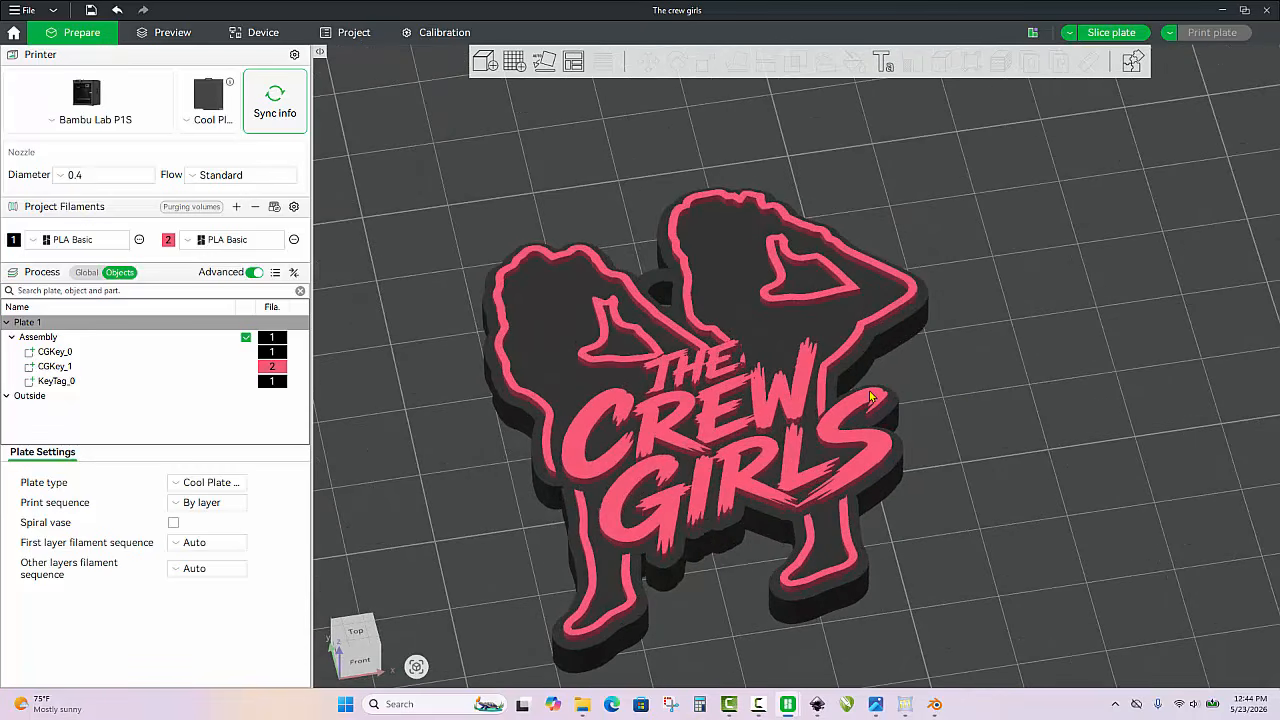
scroll(815, 337, "down", 2)
left_click_drag(901, 408, 894, 408)
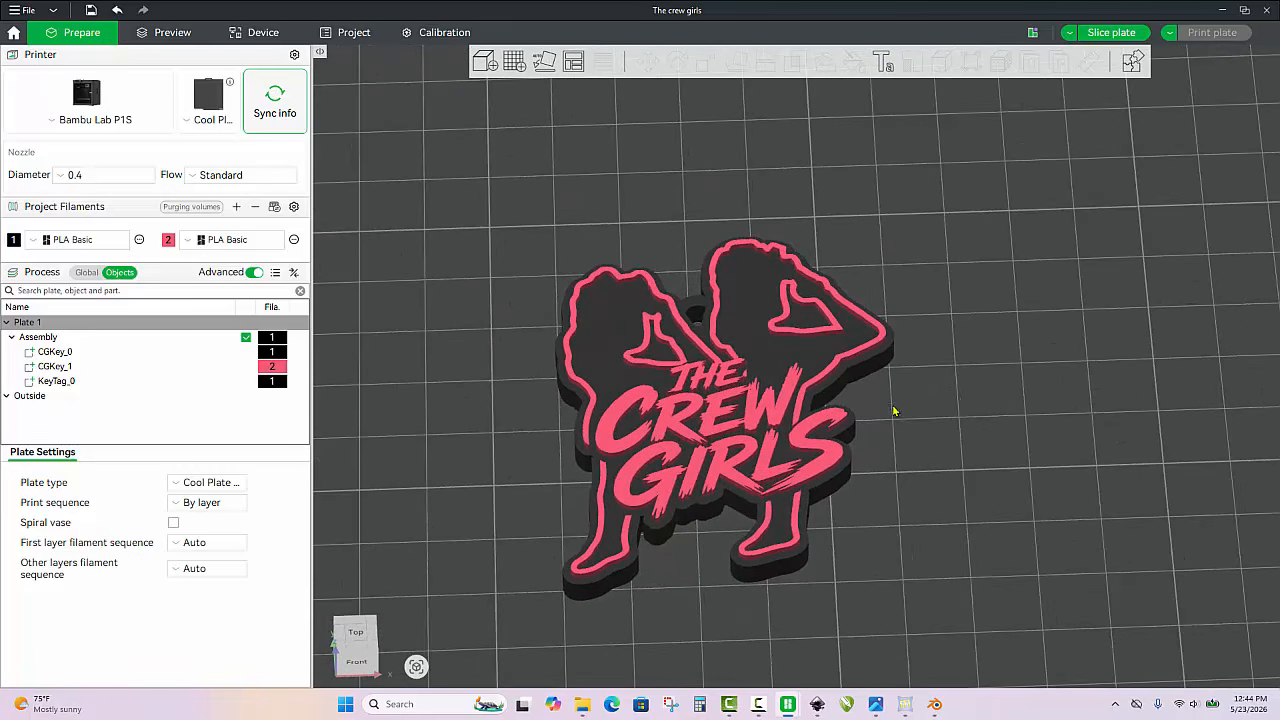
scroll(940, 397, "up", 3)
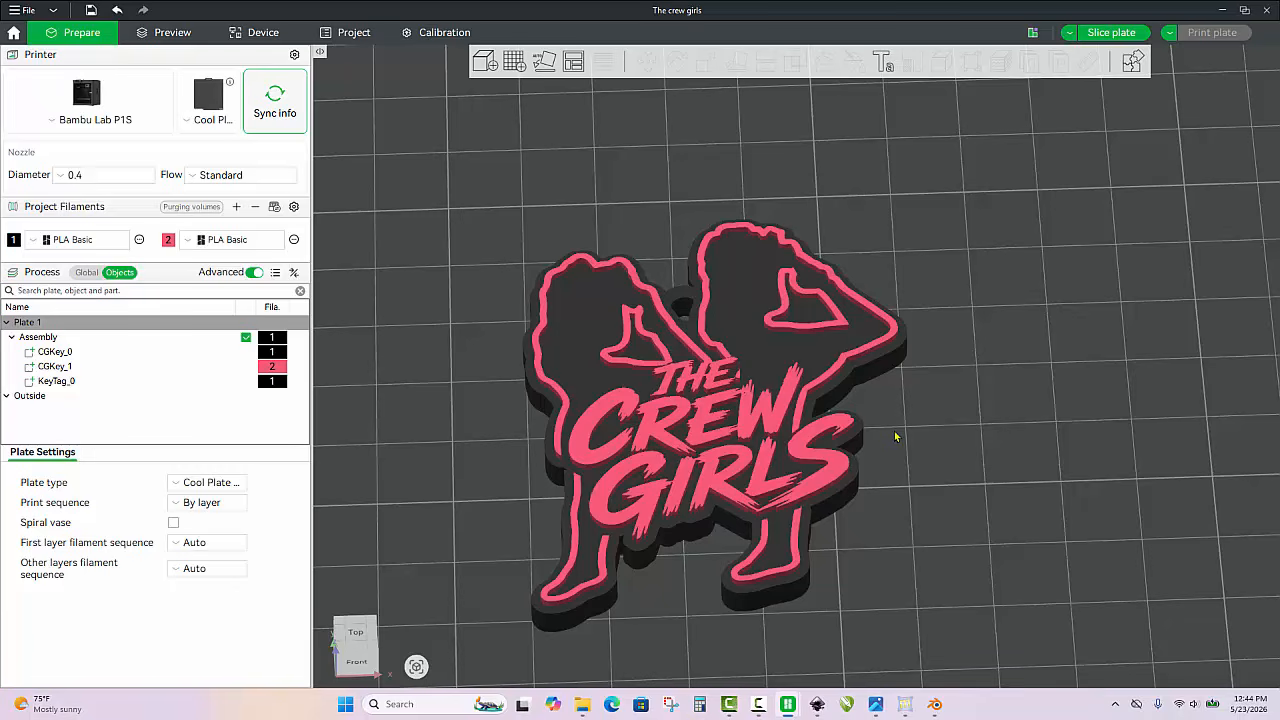
left_click_drag(902, 434, 923, 413)
scroll(923, 413, "down", 2)
scroll(923, 413, "up", 1)
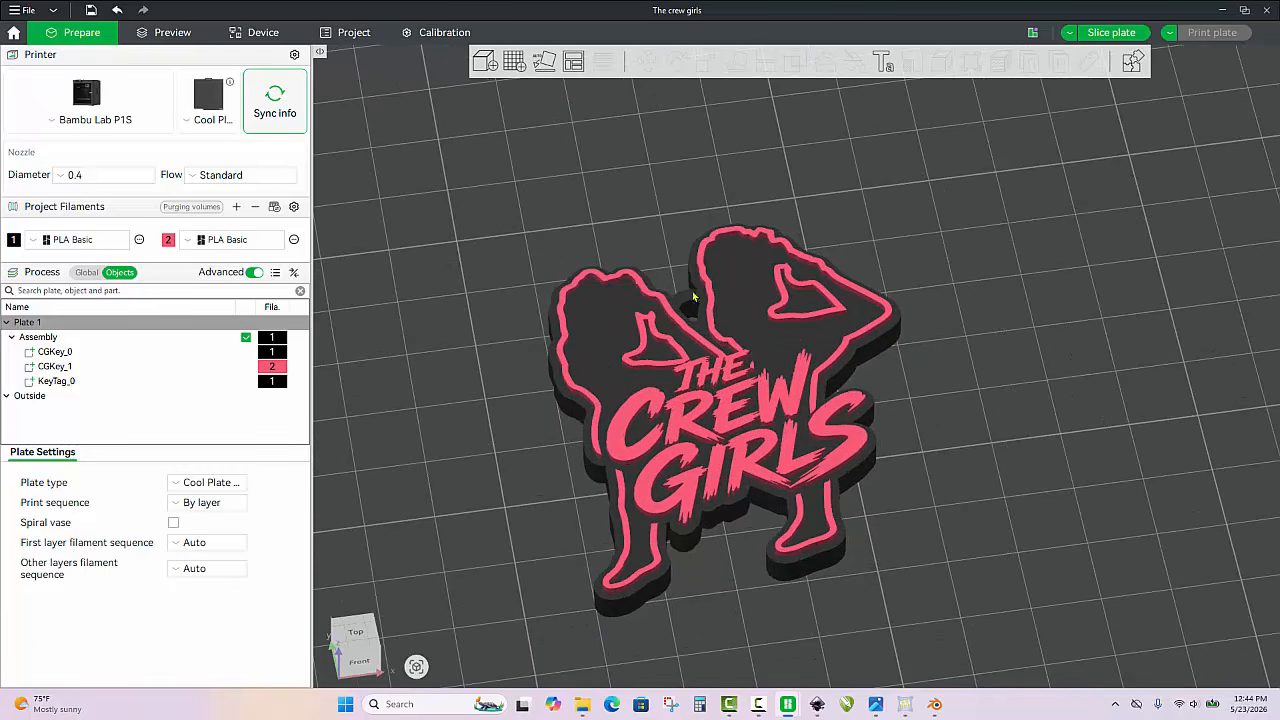
scroll(924, 483, "down", 4)
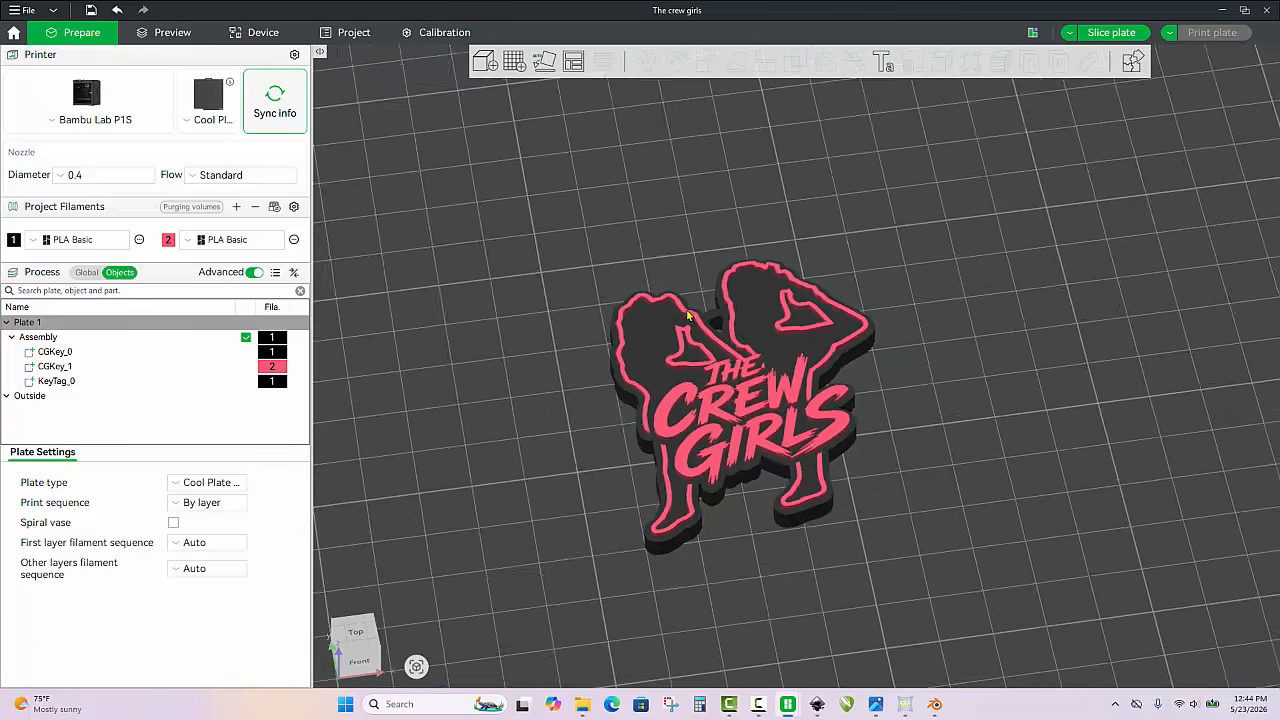
scroll(790, 413, "down", 2)
scroll(751, 443, "up", 2)
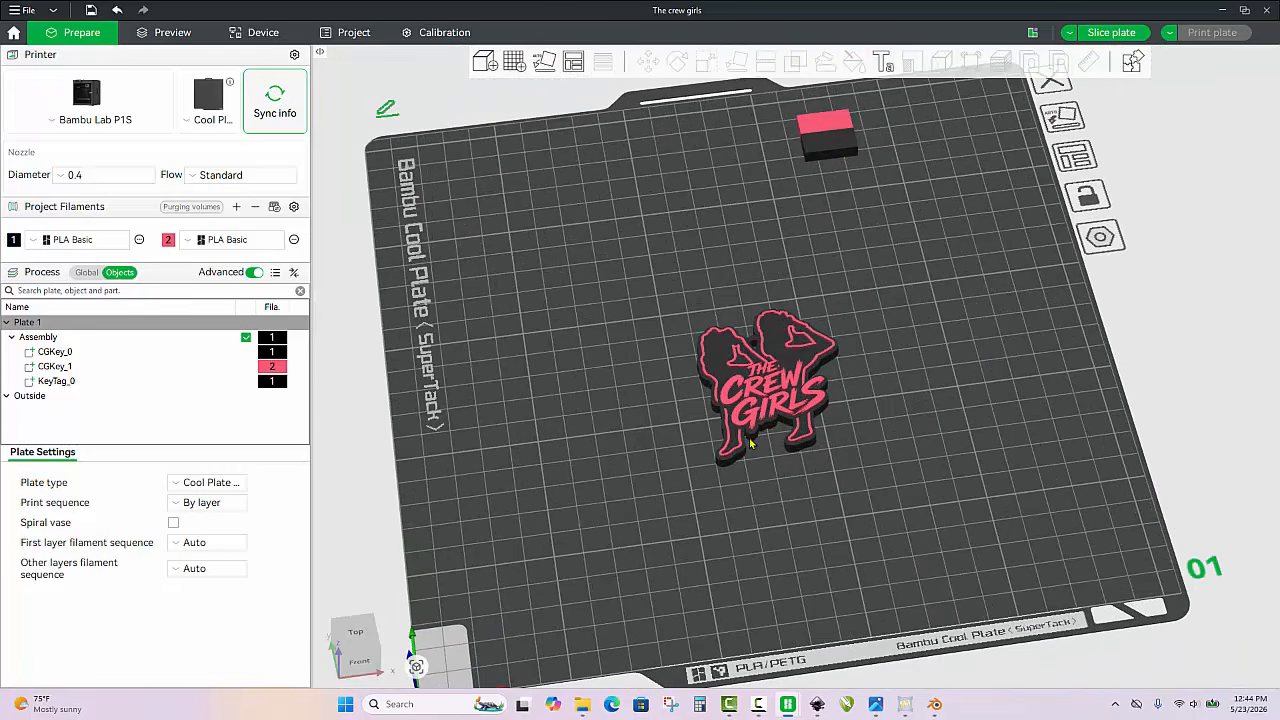
Move the keychain to the plate's front-left corner and paste copies until twelve fill the plate, removing the extra overlapping one
left_click_drag(755, 413, 538, 615)
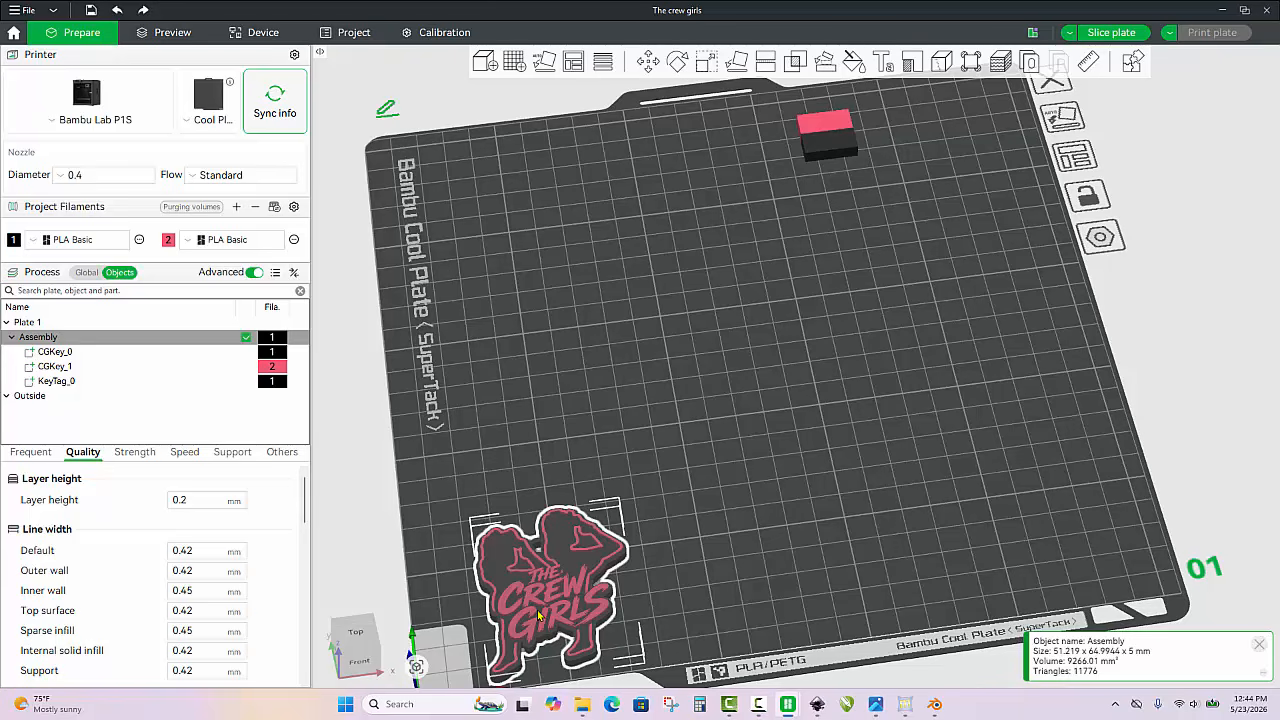
key("ctrl+c")
key("ctrl+v")
key("ctrl+v")
key("ctrl+v")
key("ctrl+v")
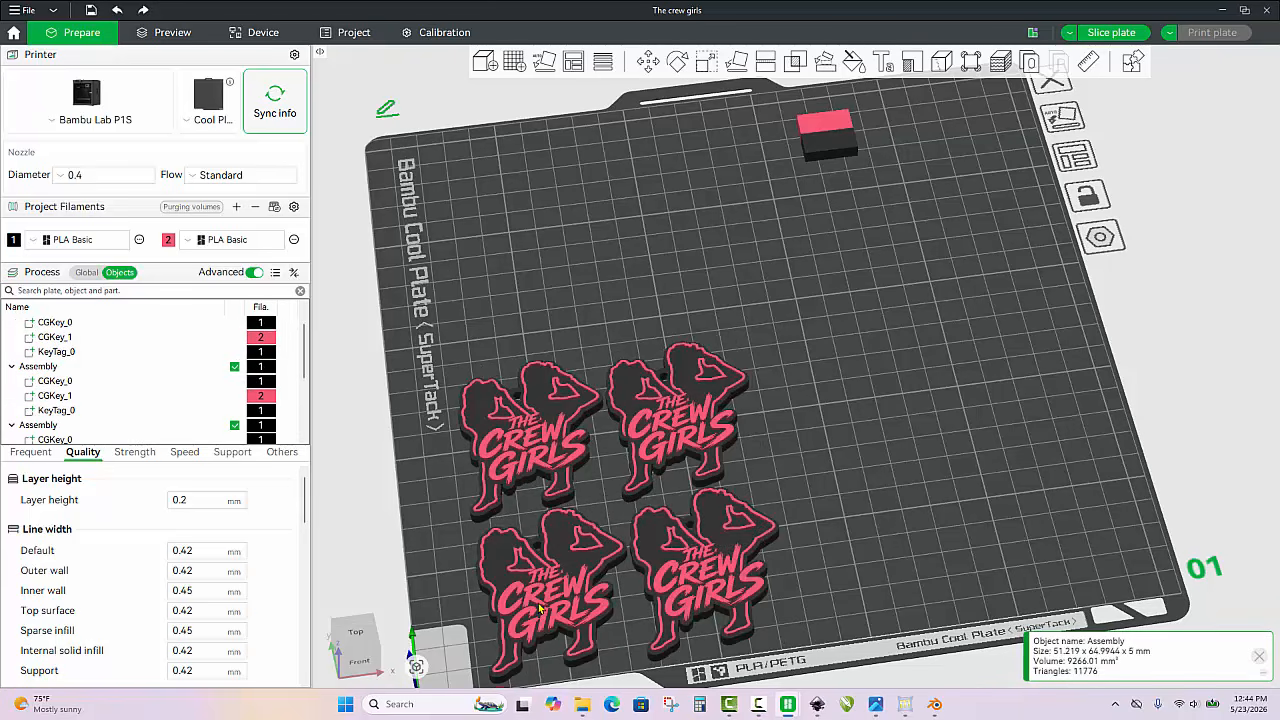
key("ctrl+v")
key("ctrl+v")
key("ctrl+v")
key("ctrl+v")
key("ctrl+v")
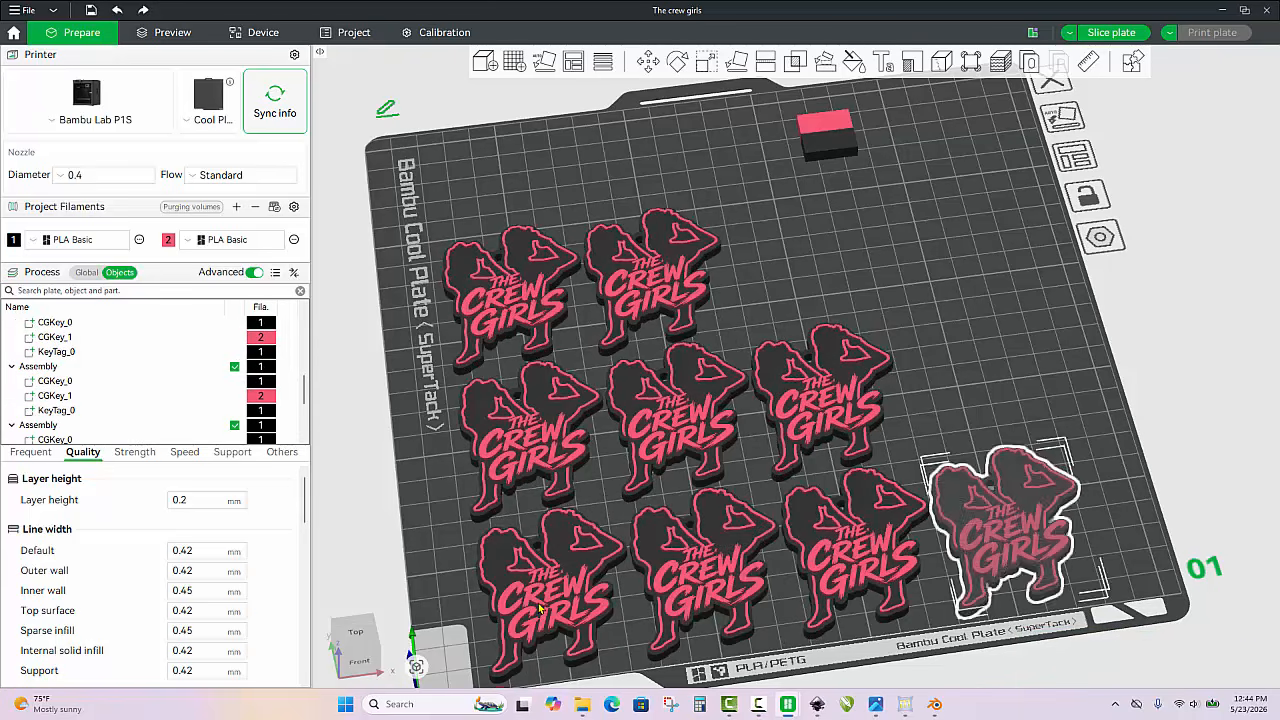
key("ctrl+v")
key("ctrl+v")
key("ctrl+v")
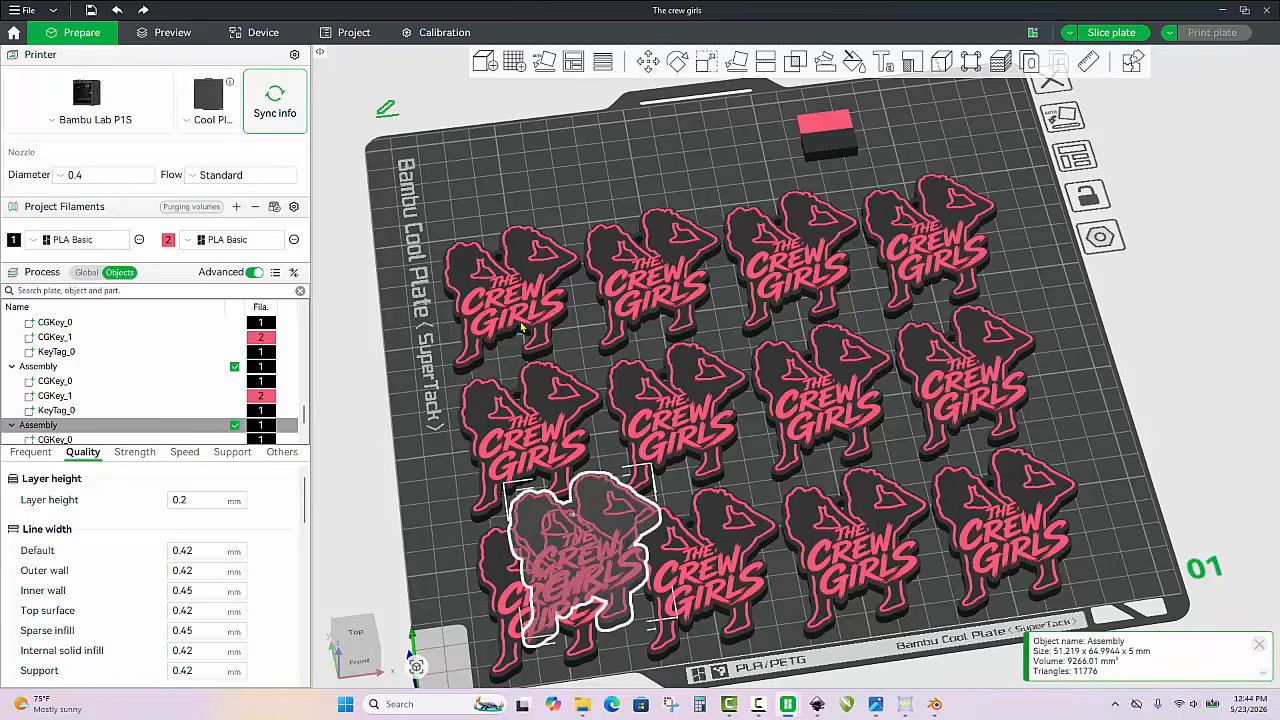
key("a")
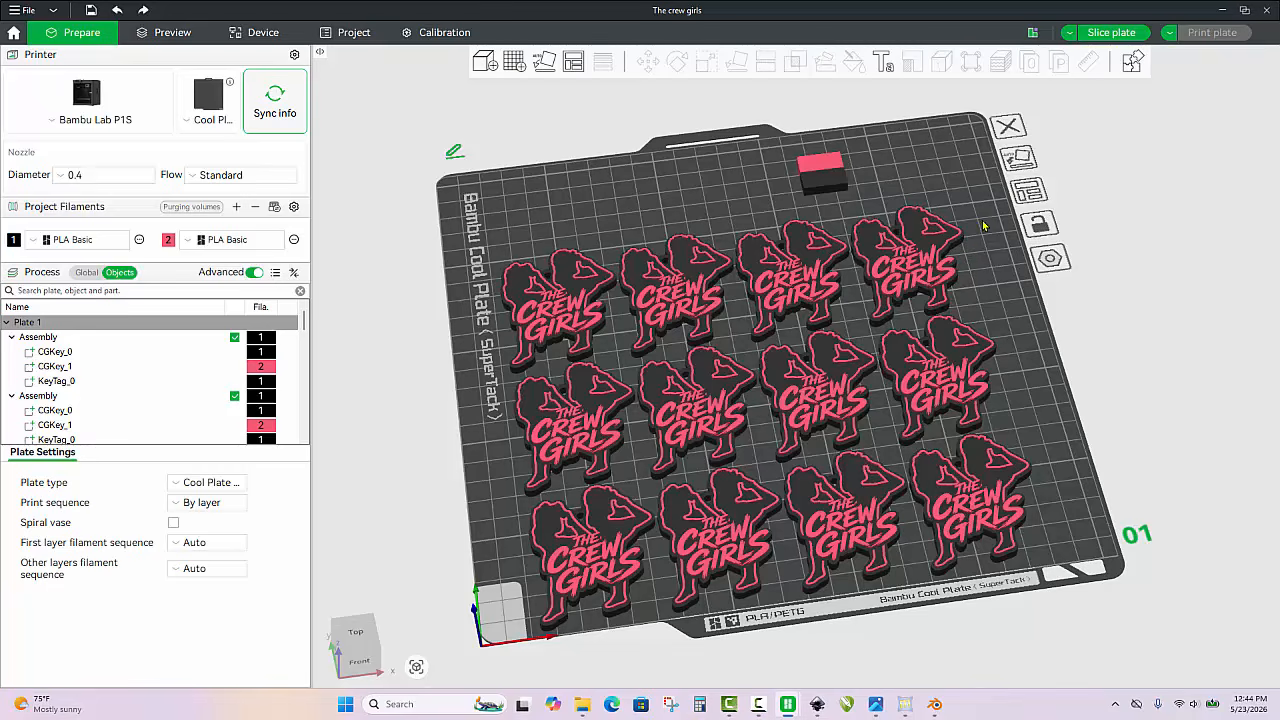
Select all twelve keychains and center them as a group on the build plate
key("ctrl+a")
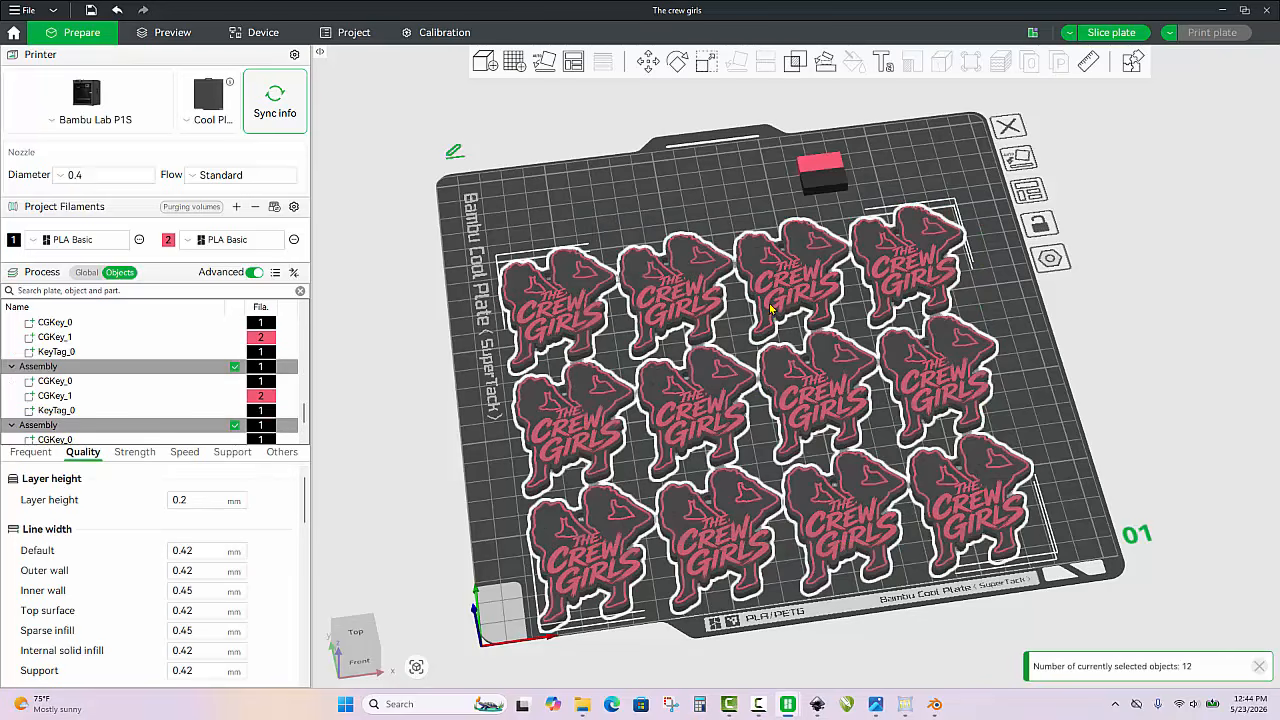
right_click(769, 305)
left_click(820, 328)
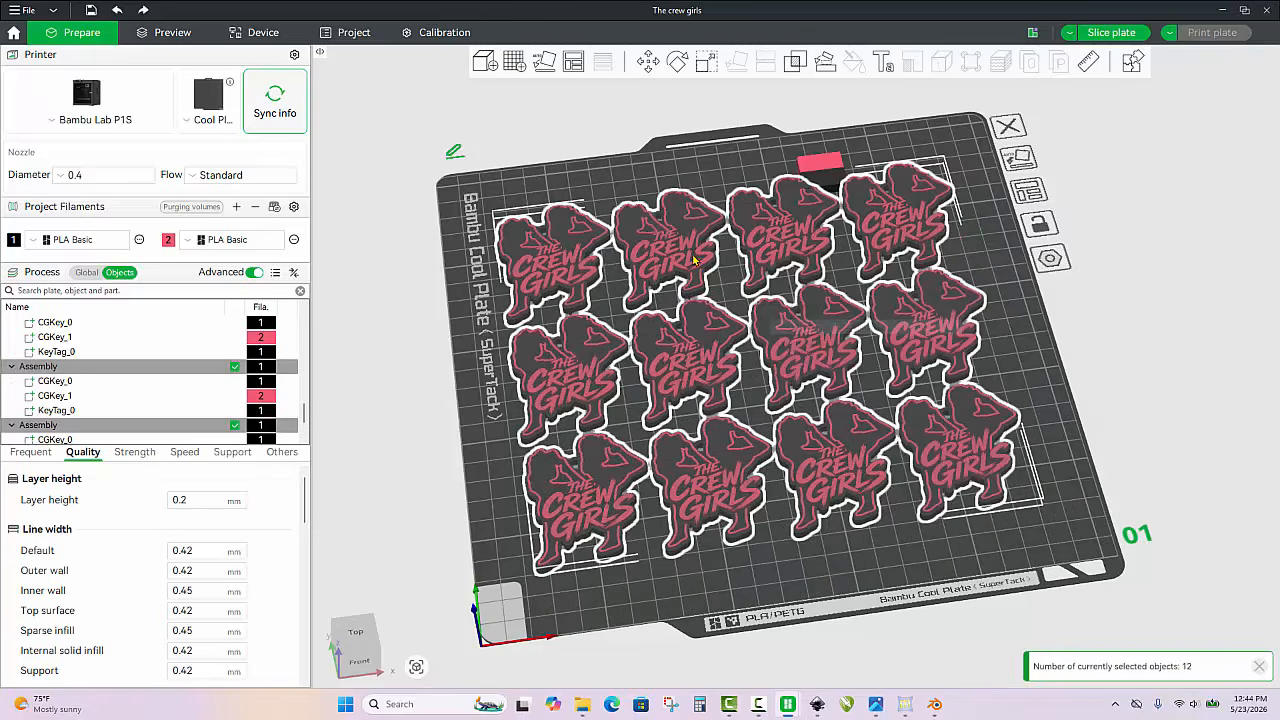
left_click(710, 172)
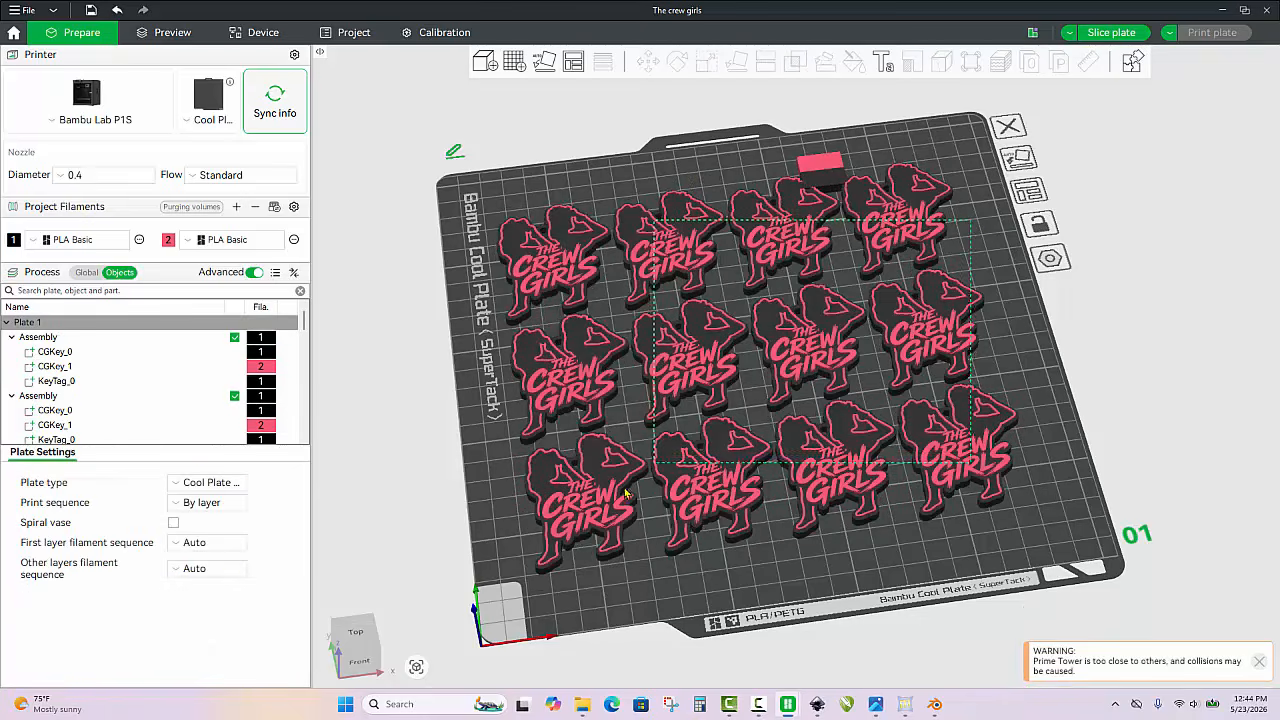
Move all twelve keychains toward the plate's front to about Y 110 mm, and place the prime tower near the back-right corner
key("ctrl+a")
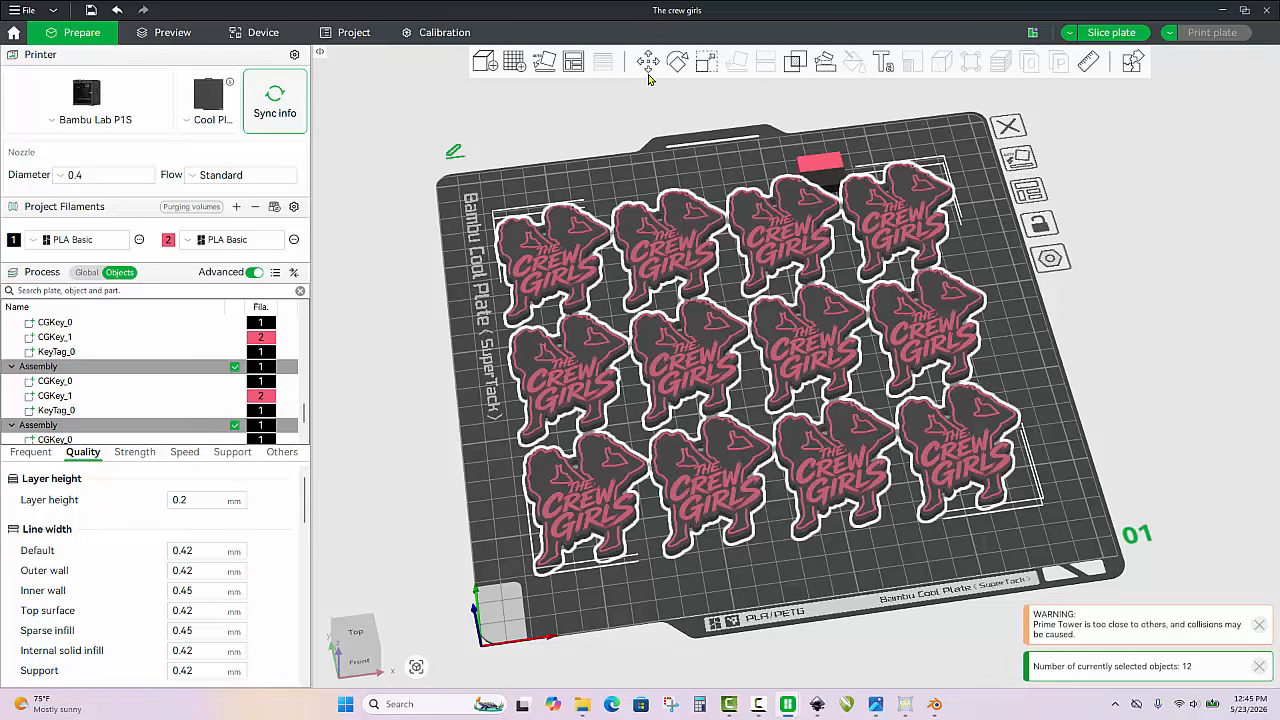
left_click(647, 62)
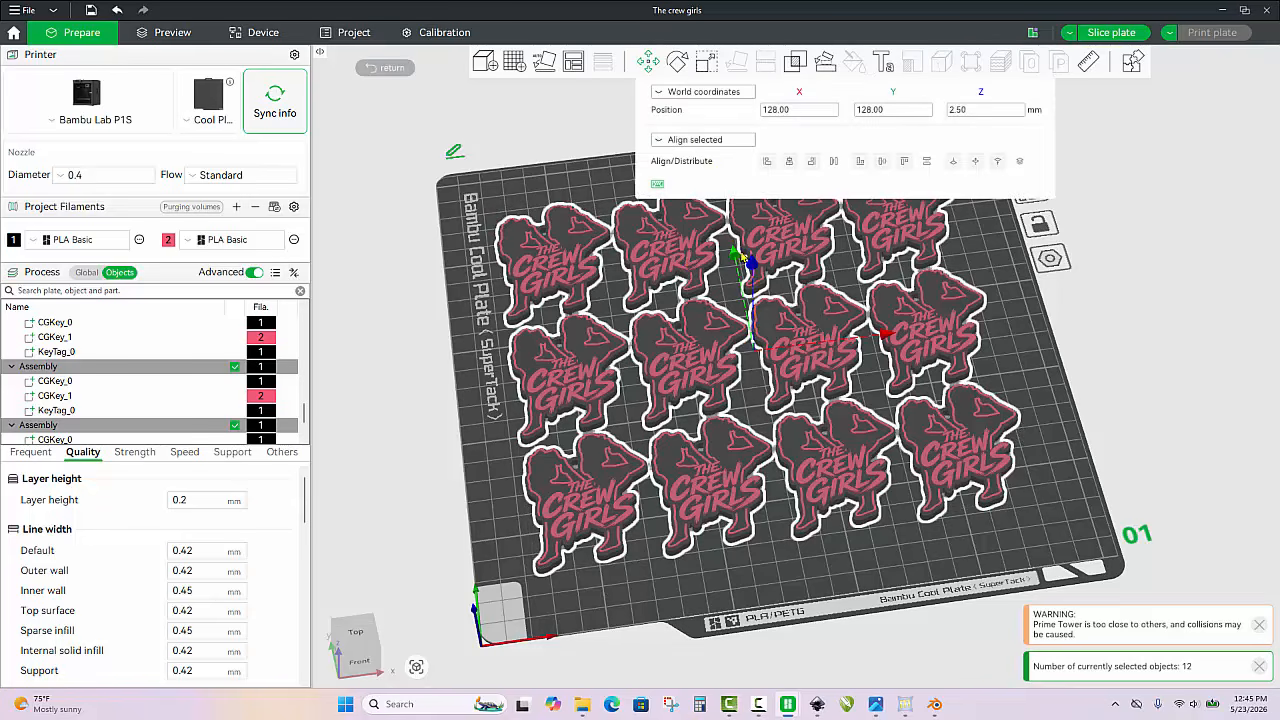
left_click_drag(745, 258, 759, 311)
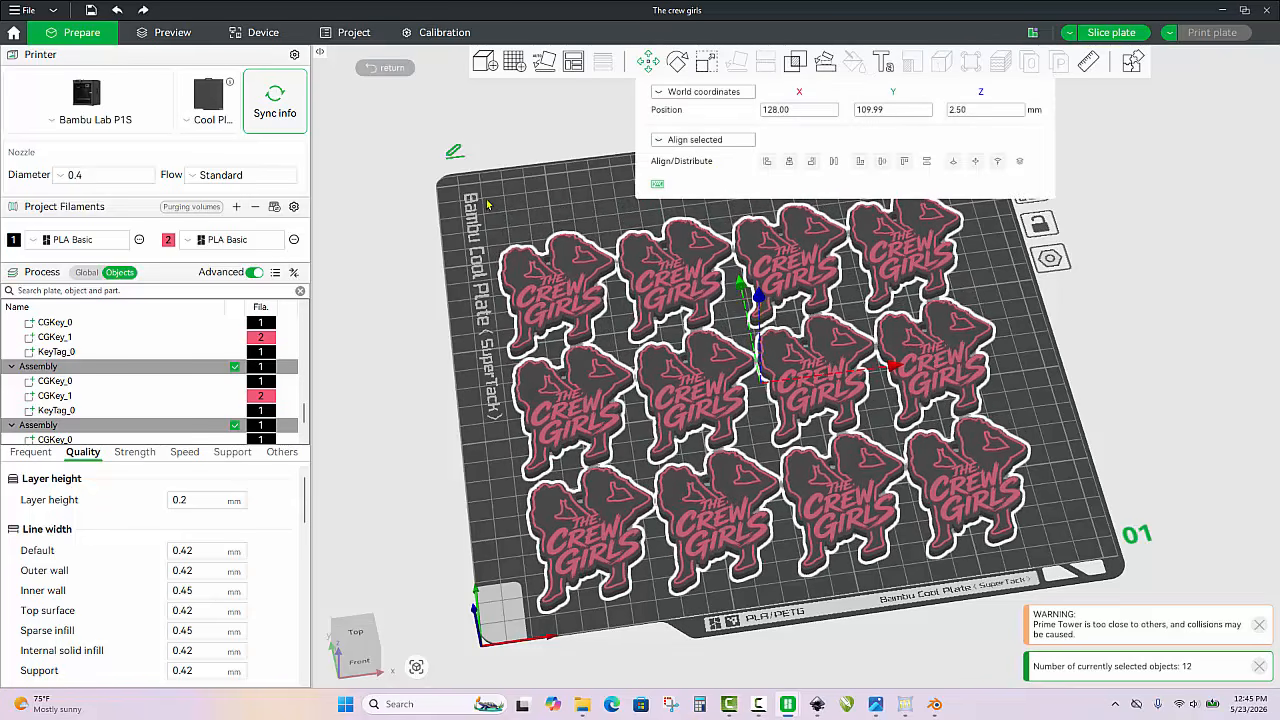
left_click(559, 212)
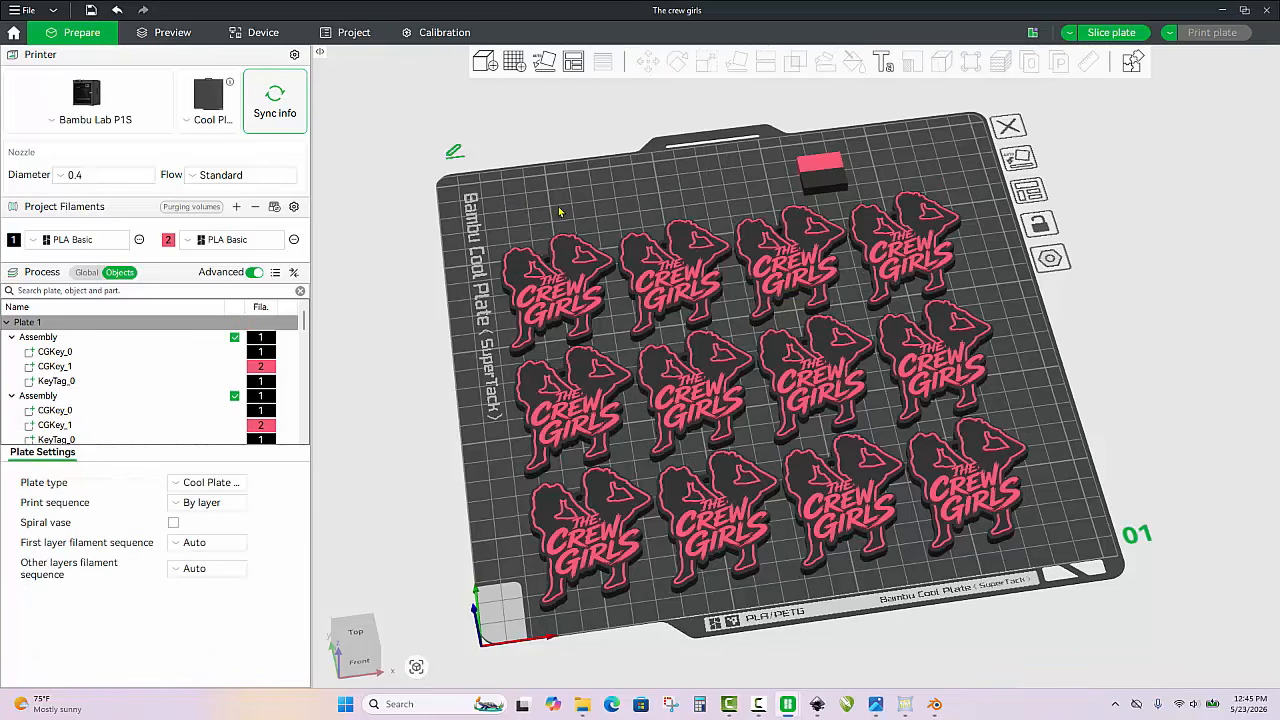
left_click_drag(822, 167, 952, 158)
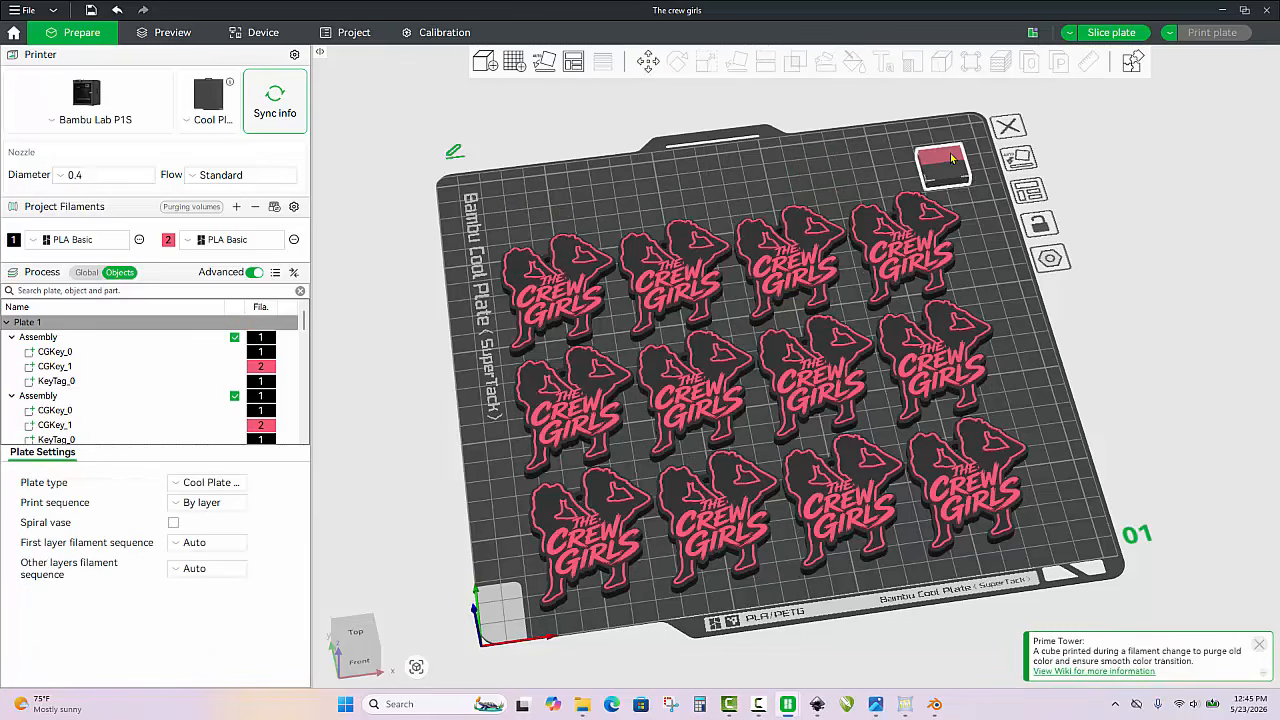
left_click(848, 175)
Examine the full plate from several angles, checking the spacing of the keychains and their clearance from the prime tower
scroll(832, 295, "down", 4)
scroll(833, 302, "up", 2)
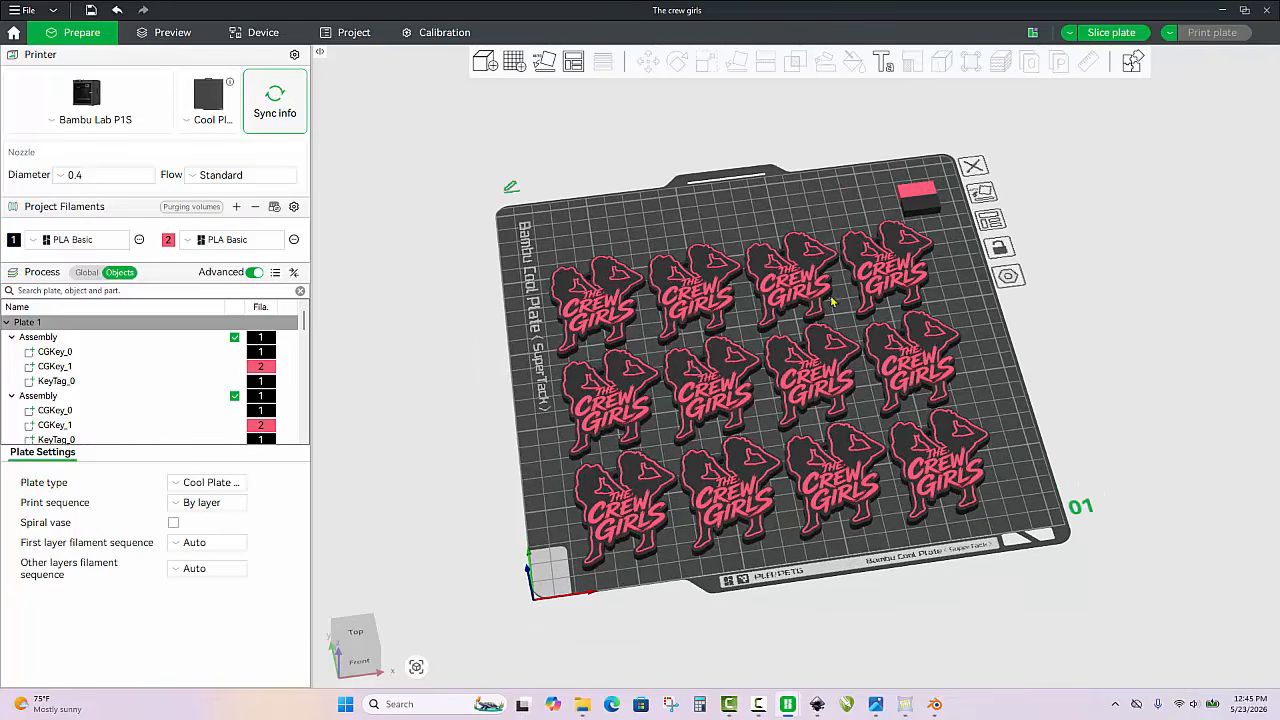
left_click_drag(980, 370, 1028, 385)
scroll(989, 386, "up", 2)
scroll(1007, 387, "up", 1)
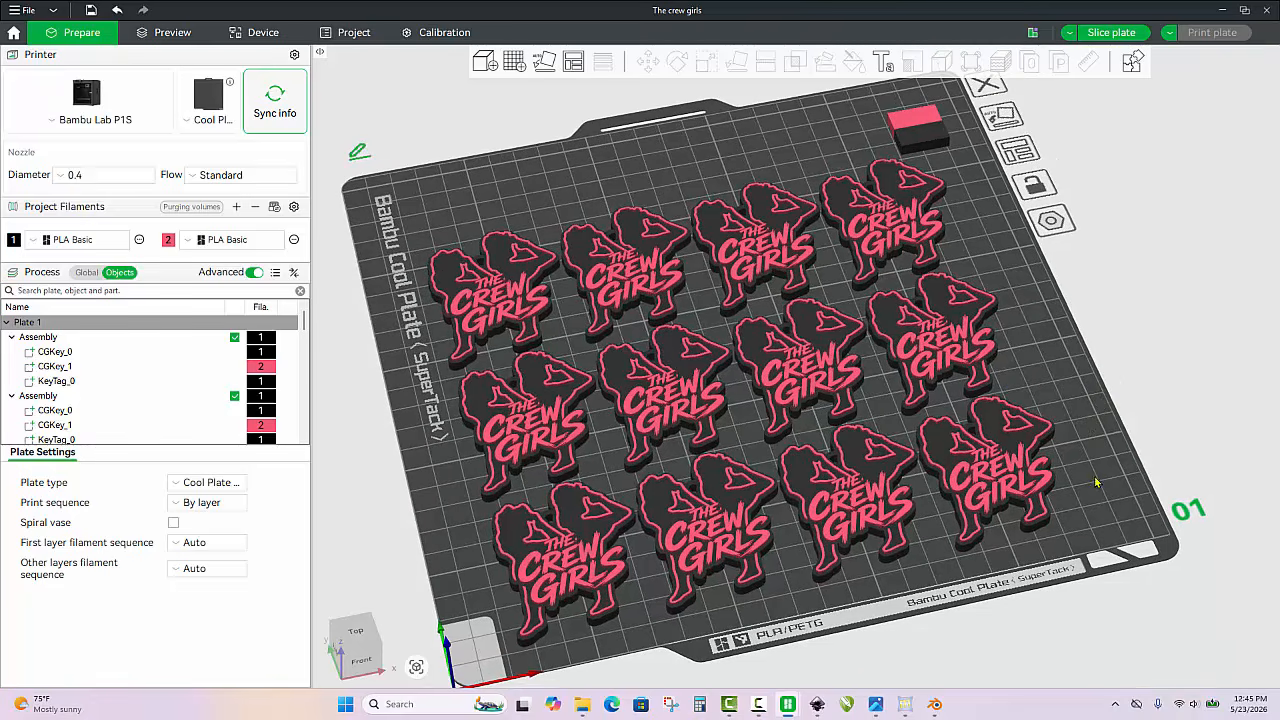
key("0")
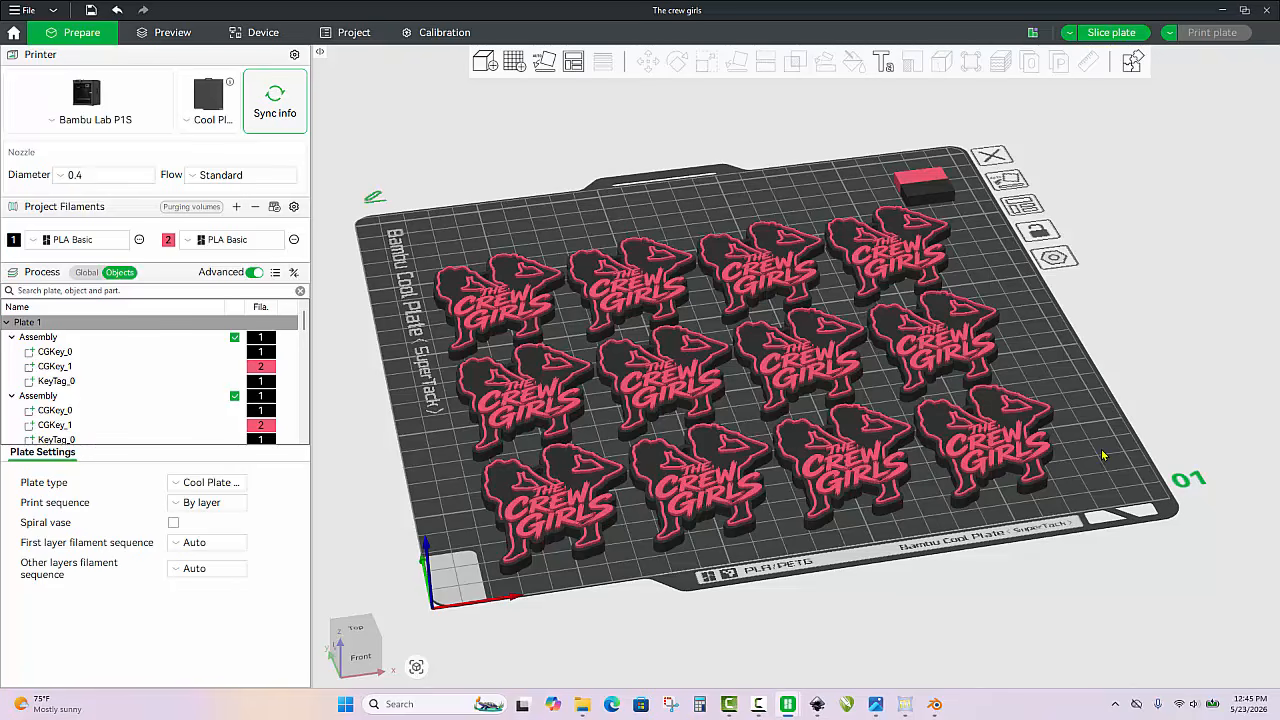
left_click_drag(1102, 455, 1098, 467)
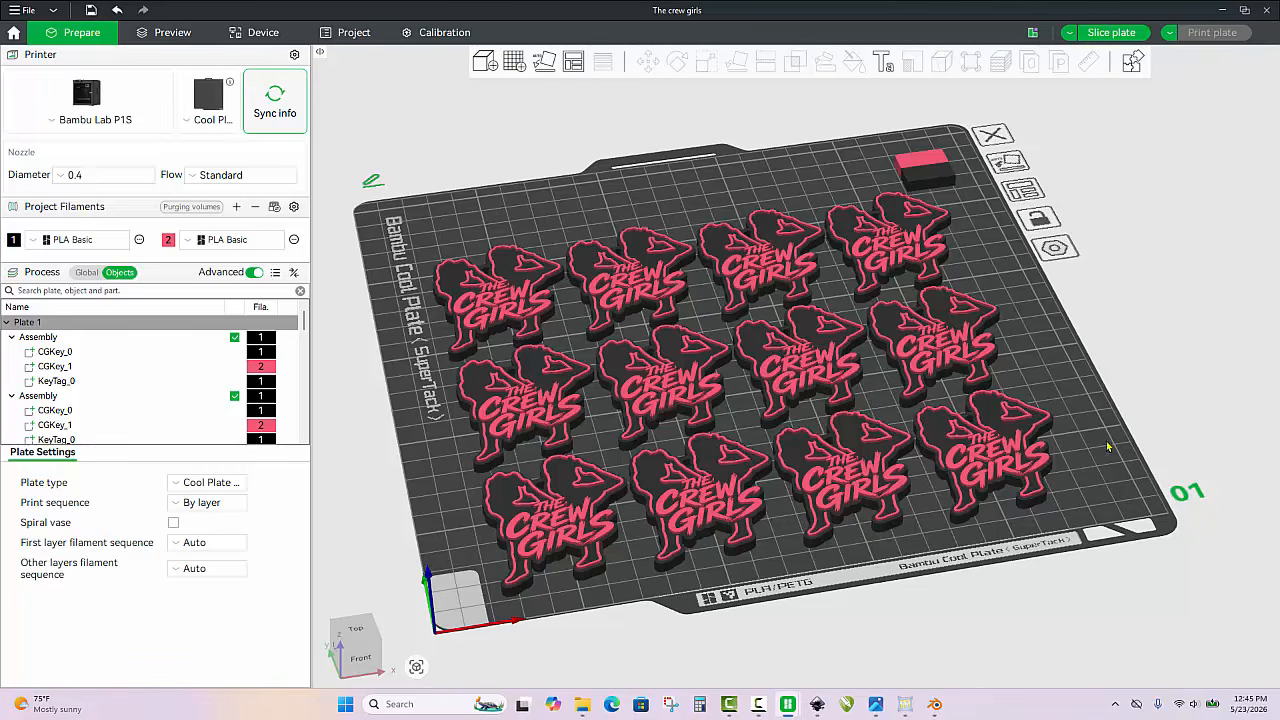
mouse_move(1108, 447)
left_mouse_down()
mouse_move(1111, 462)
mouse_move(1110, 441)
left_mouse_up()
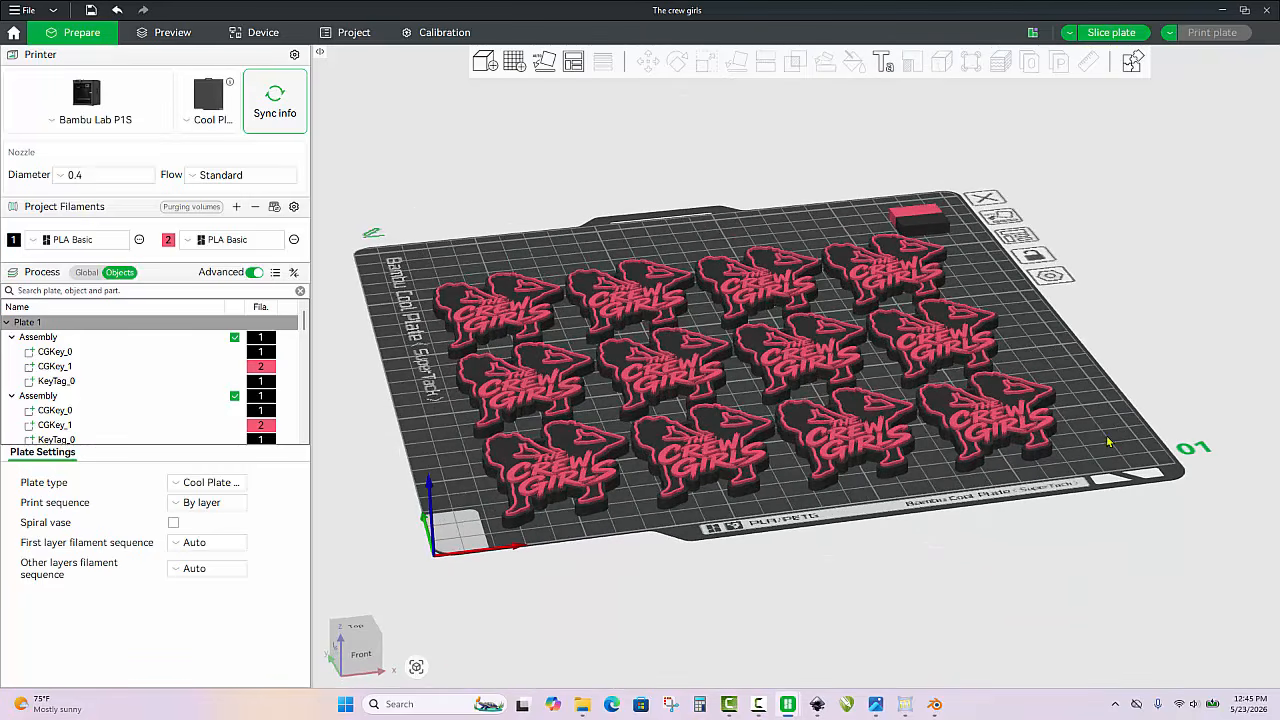
left_click_drag(1049, 351, 1050, 359)
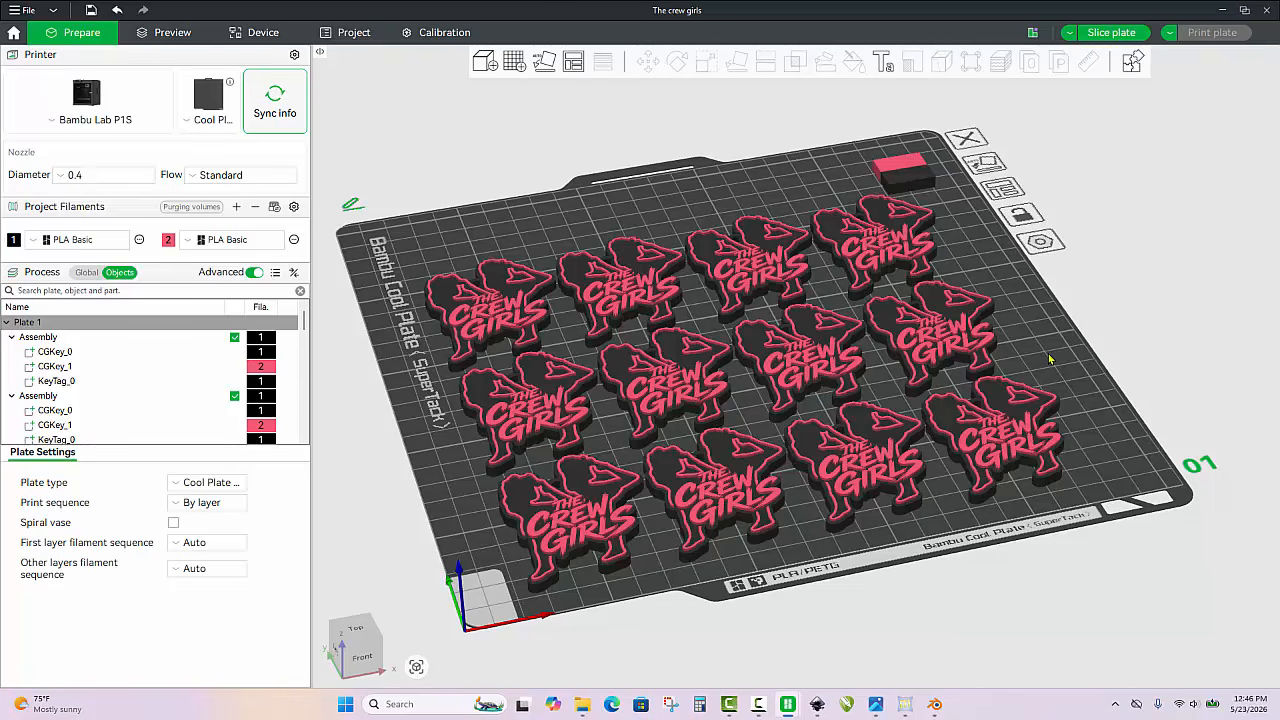